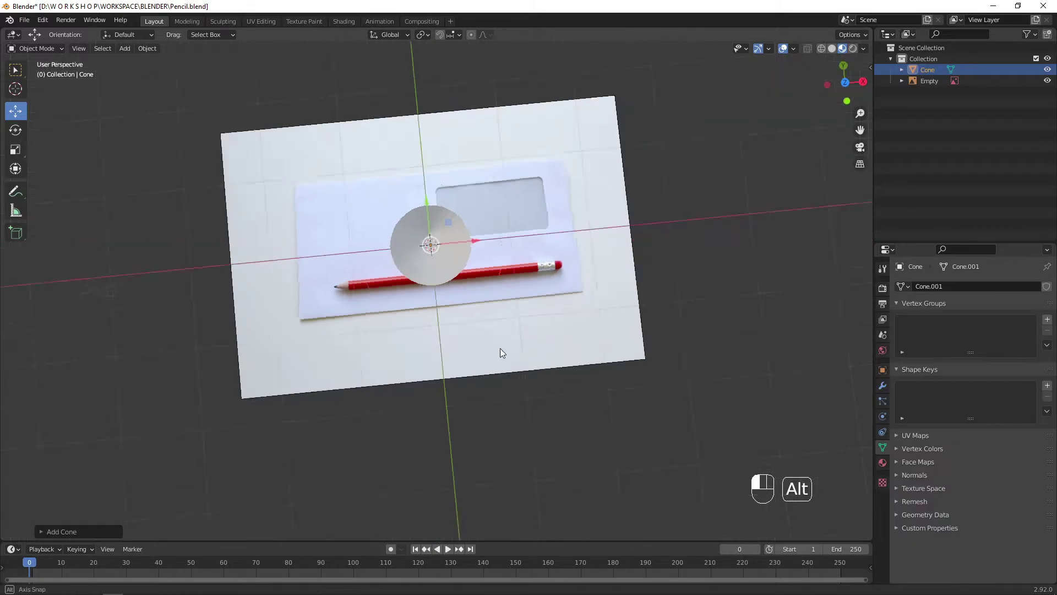
Step: Rotate the cone 90 degrees about the Y axis and 180 degrees about the Z axis
type("r")
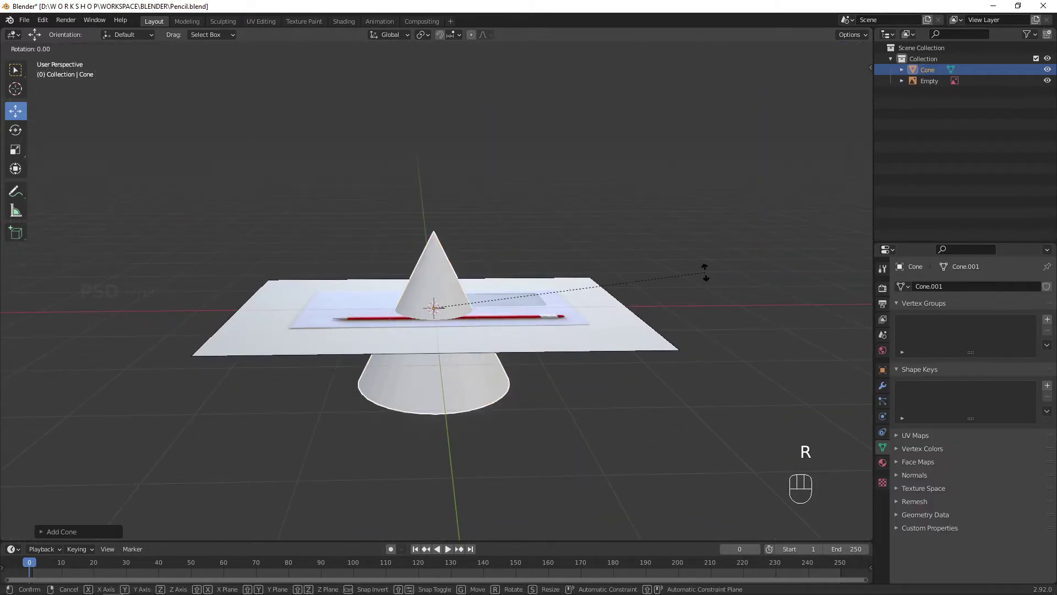
type("y90")
key("Return")
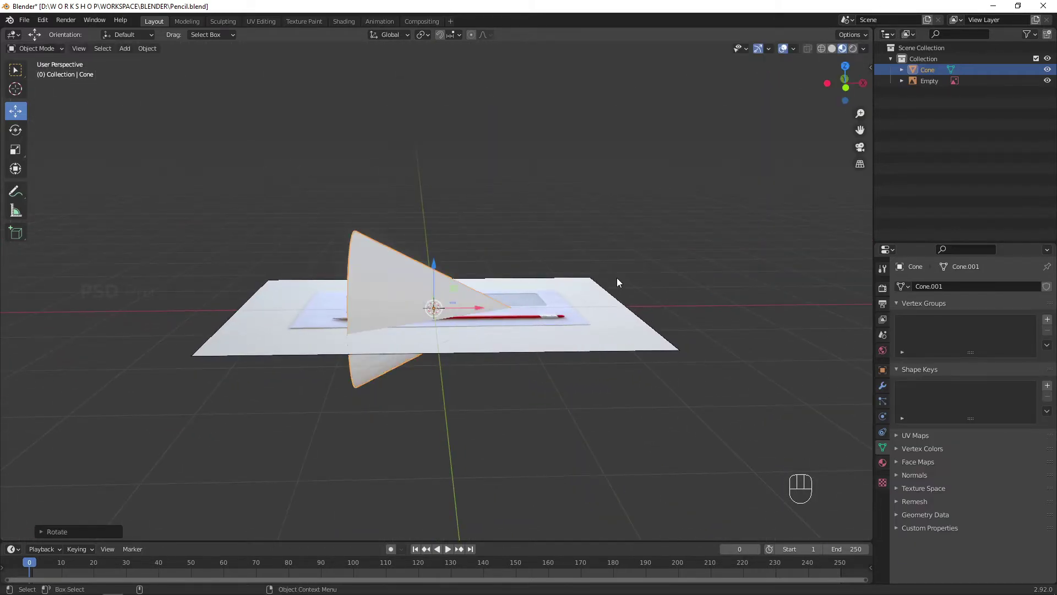
type("rz180")
key("Return")
Step: Look at the scene from the top and scale the cone down over the reference image
key("grave")
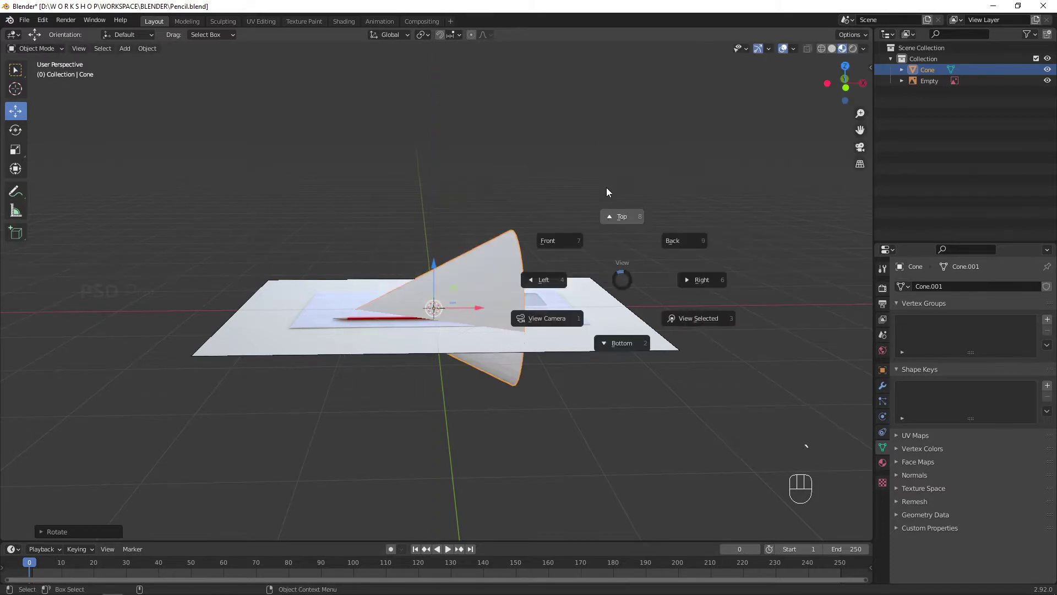
left_click(607, 187)
key("s")
left_click(510, 225)
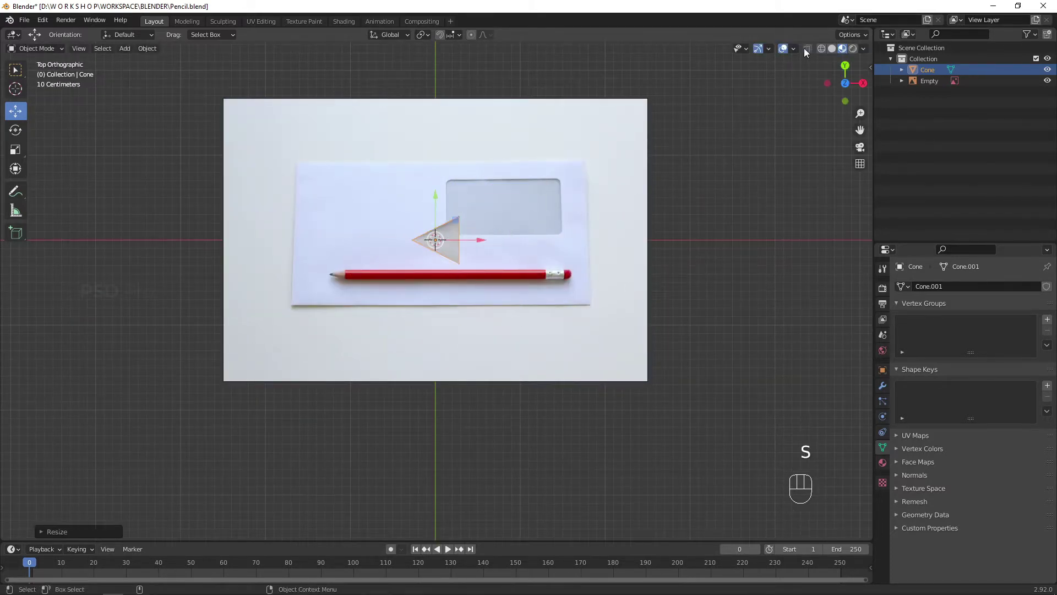
Step: Show the cone in wireframe and move it along X and Y onto the sharpened end of the reference pencil
left_click(821, 48)
scroll(479, 309, "up", 3)
key("g")
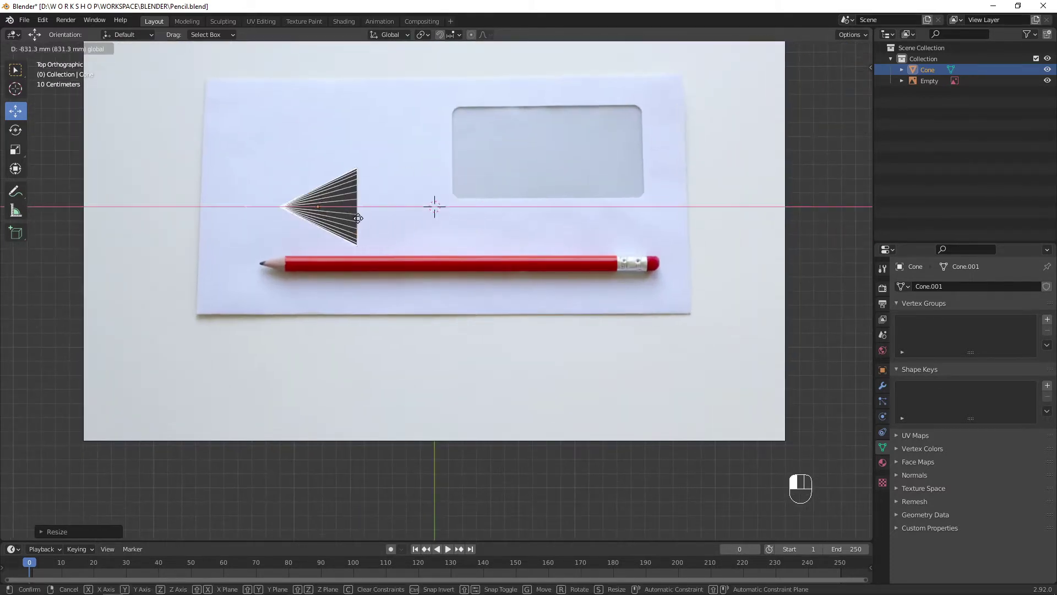
left_click(260, 166)
key("g")
key("y")
left_click(272, 231)
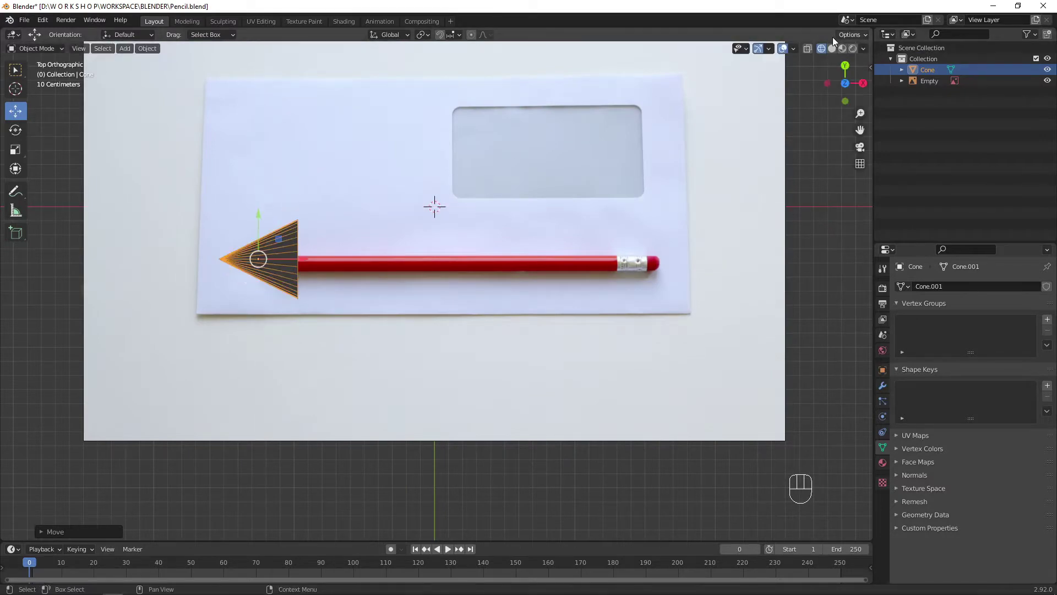
Step: Switch to solid shading and scale the cone down uniformly to the length of the pencil's sharpened tip
left_click(832, 48)
key("s")
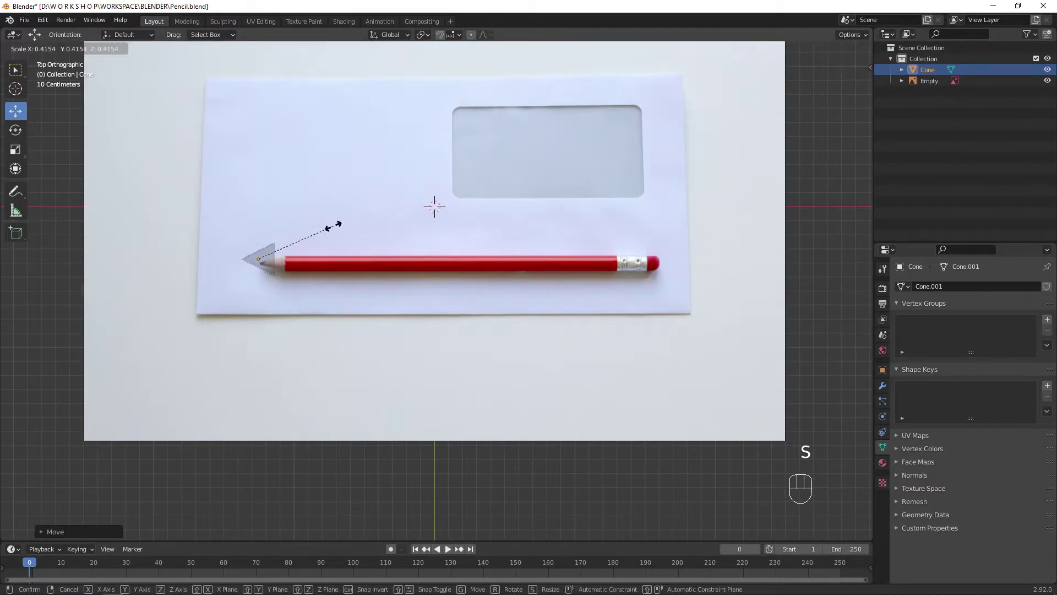
left_click(341, 220)
scroll(282, 289, "up", 4)
key("s")
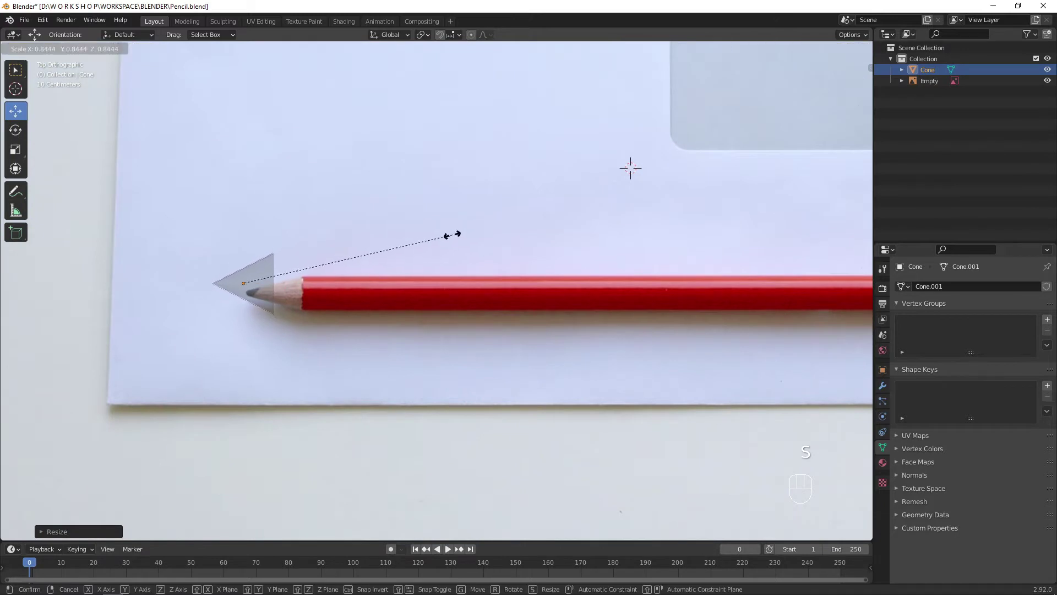
left_click(453, 233)
Step: Move the cone along X and Y so that it lines up with the pencil's sharpened tip
left_click_drag(290, 283, 319, 284)
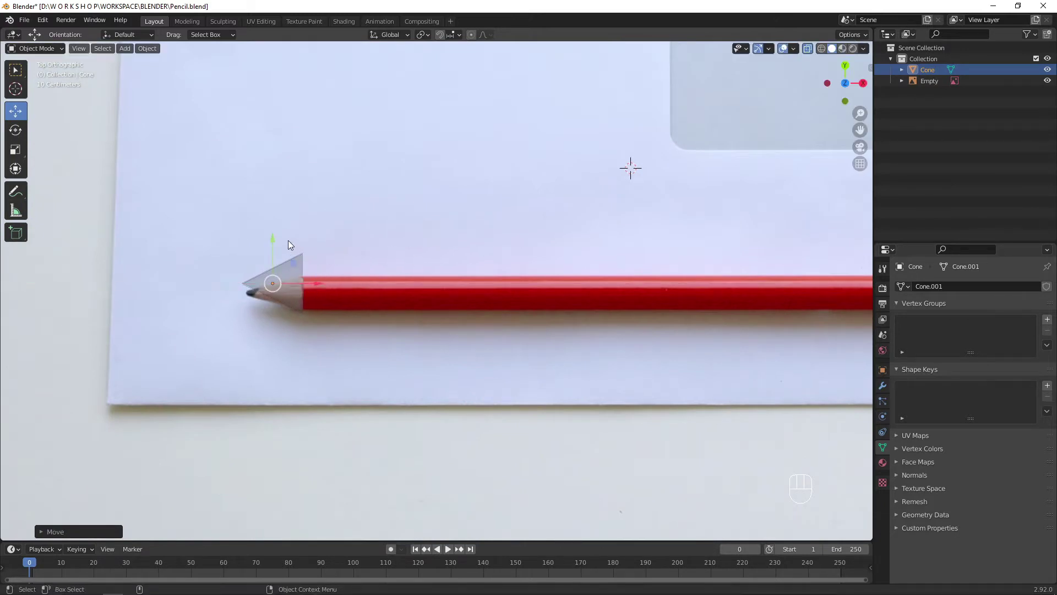
left_click_drag(275, 241, 288, 250)
left_click_drag(317, 293, 317, 292)
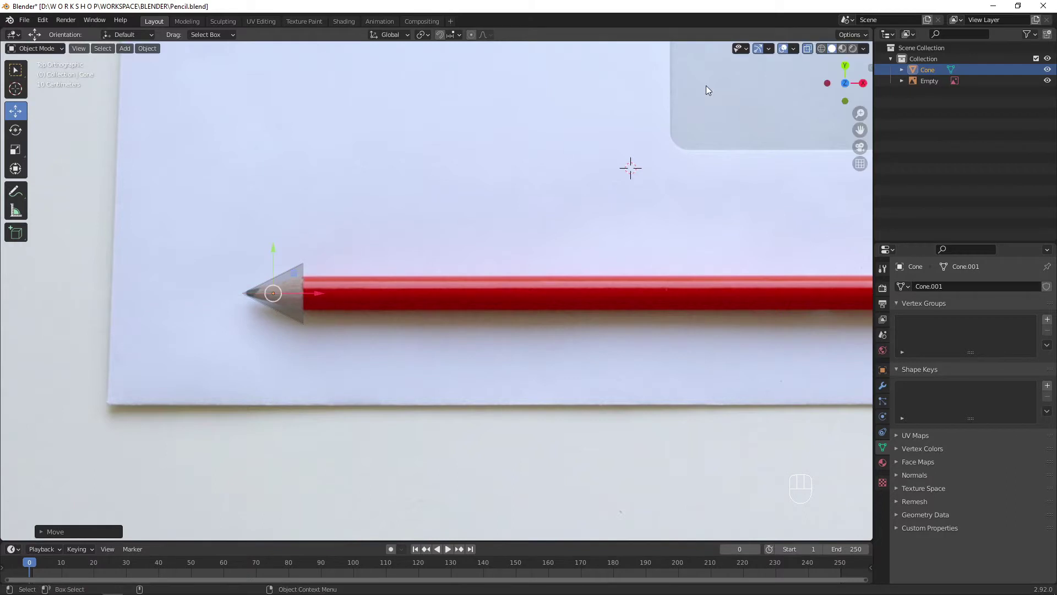
Step: Scale down the cone's base vertices in Edit Mode to match the pencil's width in the reference
left_click(822, 49)
key("Tab")
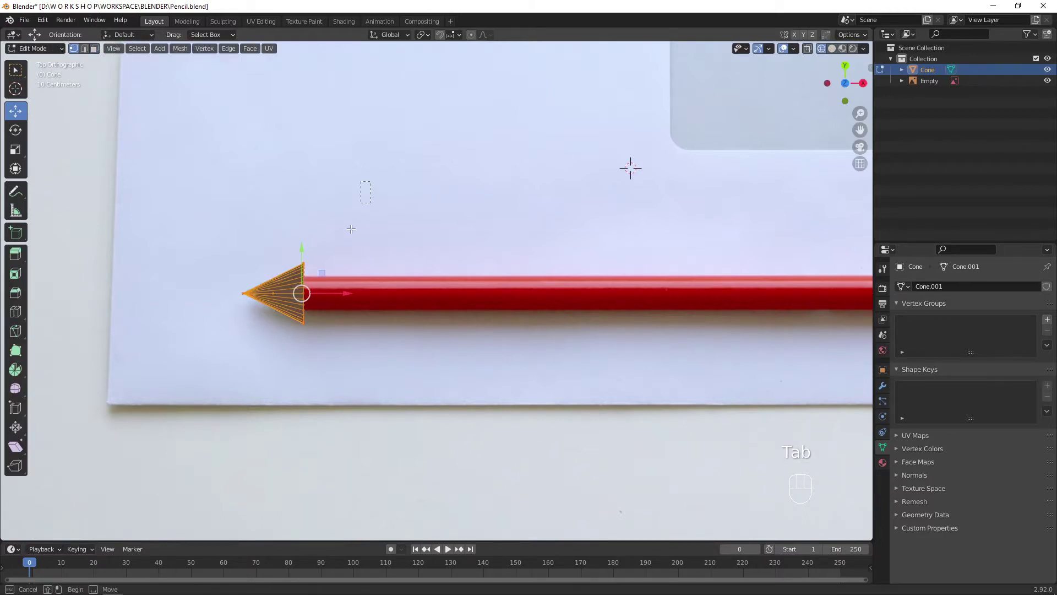
left_click_drag(352, 229, 288, 344)
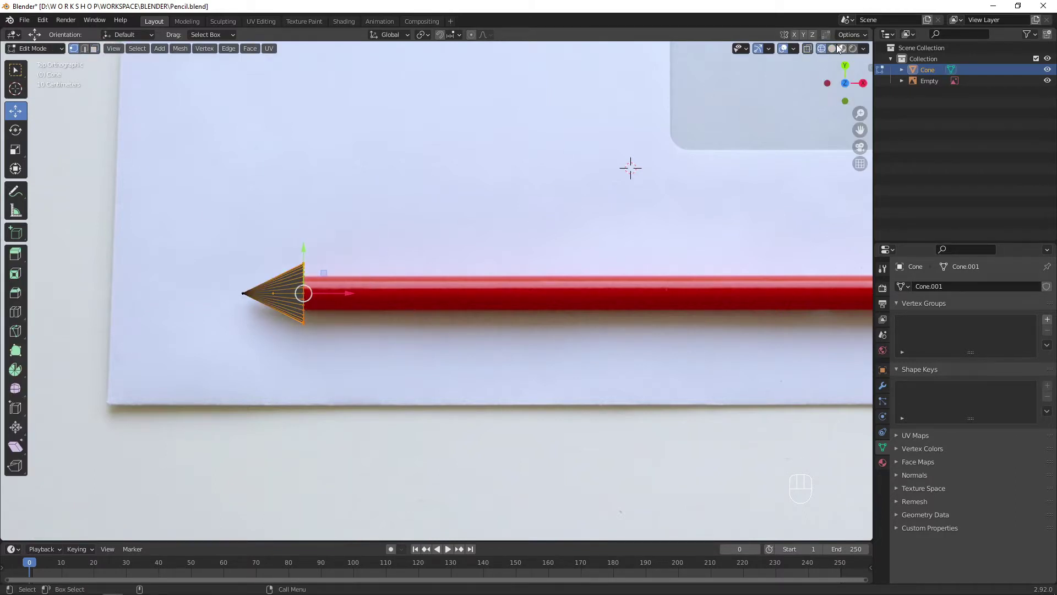
left_click(808, 49)
key("s")
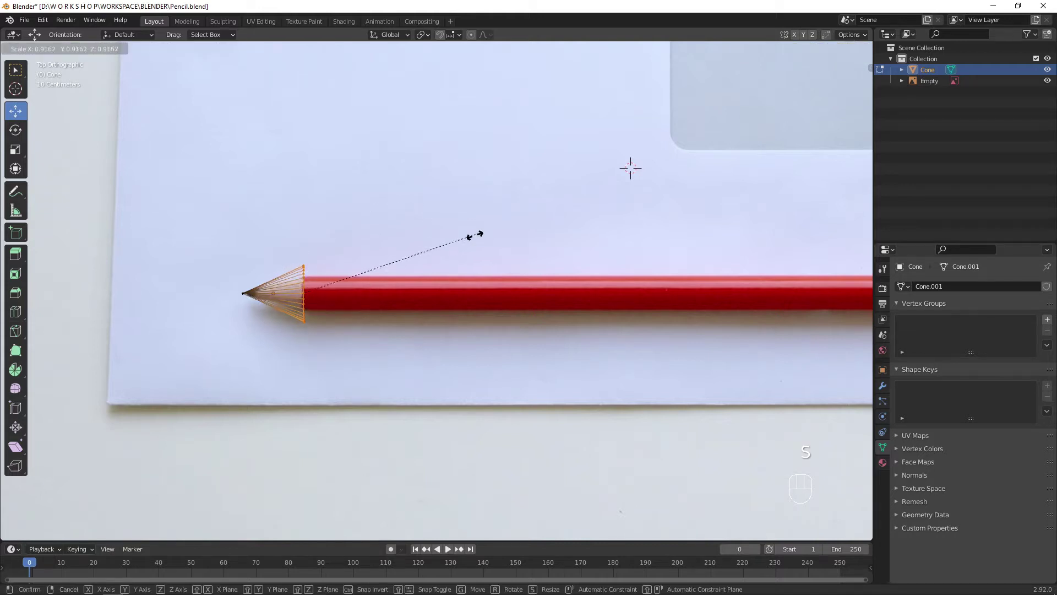
left_click(416, 270)
key("Tab")
Step: Raise the cone along the Z axis so that it floats above the reference image
mouse_move(354, 319)
left_mouse_down("alt")
mouse_move(518, 222)
mouse_move(657, 235)
mouse_move(459, 239)
mouse_move(427, 210)
mouse_move(368, 203)
left_mouse_up("alt")
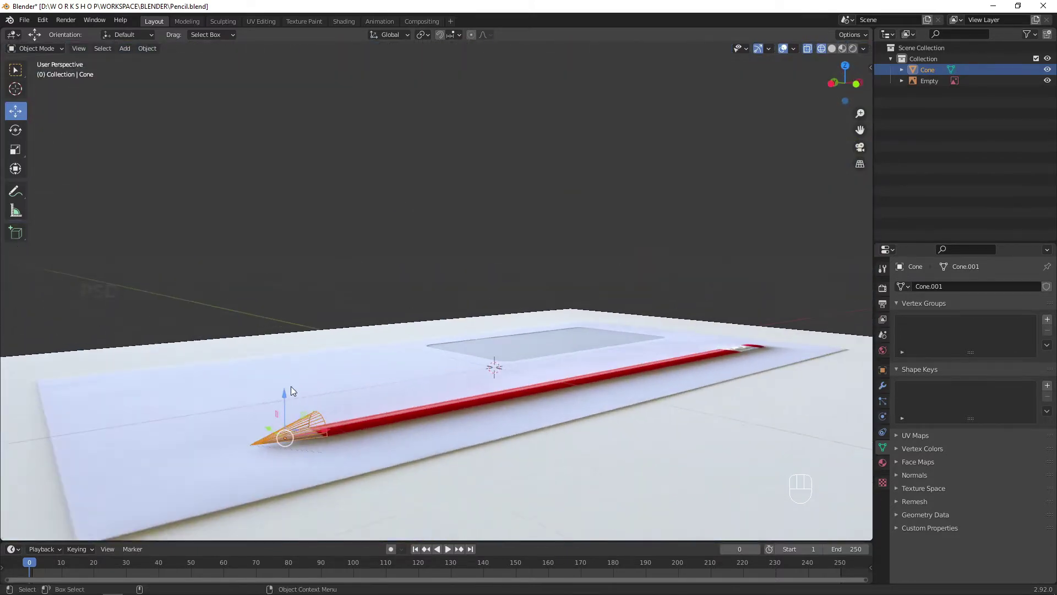
left_click_drag(289, 390, 305, 300)
mouse_move(392, 299)
left_mouse_down("alt")
mouse_move(375, 318)
mouse_move(397, 331)
left_mouse_up("alt")
Step: Select only the cone's circular base face in Edit Mode
key("Tab")
key("Tab")
key("Tab")
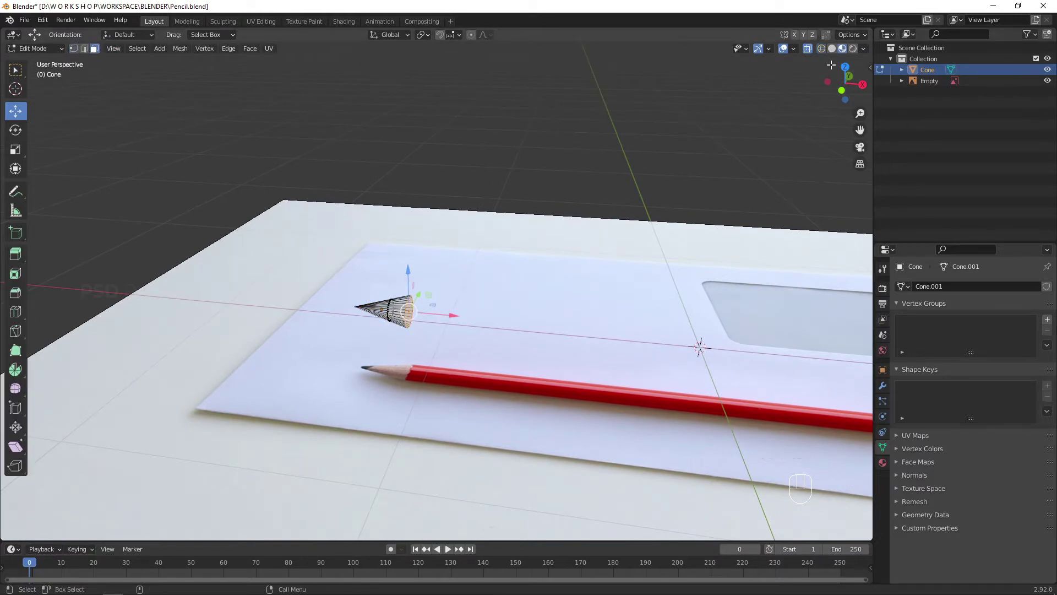
mouse_move(686, 220)
left_mouse_down("alt")
mouse_move(754, 260)
mouse_move(618, 280)
left_mouse_up("alt")
scroll(618, 279, "up", 6)
mouse_move(658, 225)
left_mouse_down("alt")
mouse_move(728, 214)
mouse_move(670, 257)
left_mouse_up("alt")
left_click_drag(395, 246, 304, 432)
left_click(337, 414)
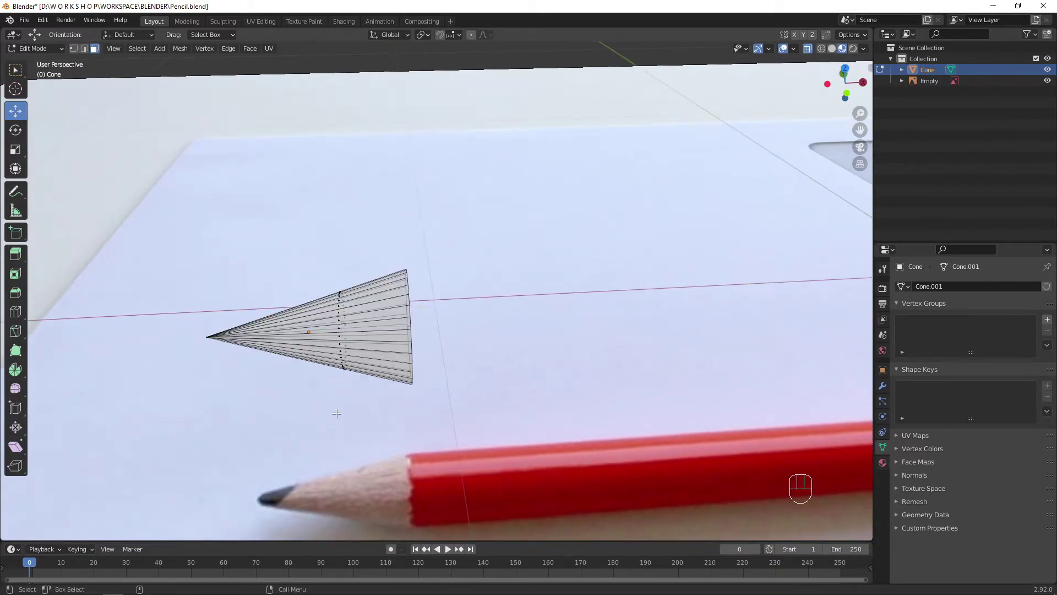
left_click_drag(533, 352, 442, 358, "alt")
left_click(482, 343)
scroll(562, 309, "down", 3)
left_click_drag(584, 301, 659, 304, "alt")
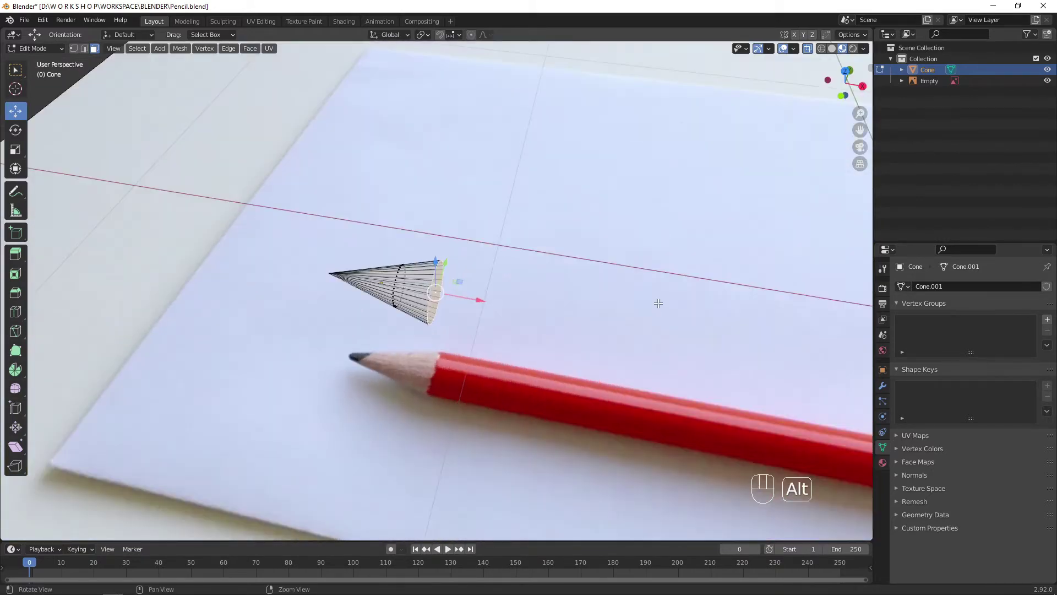
Step: Extrude the base face along X to form the pencil body, ending exactly where the metal ferrule begins
key("grave")
left_click(655, 249)
mouse_move(815, 111)
right_mouse_down("alt")
mouse_move(656, 328)
mouse_move(693, 349)
right_mouse_up("alt")
middle_click_drag(693, 350, 576, 346, "alt")
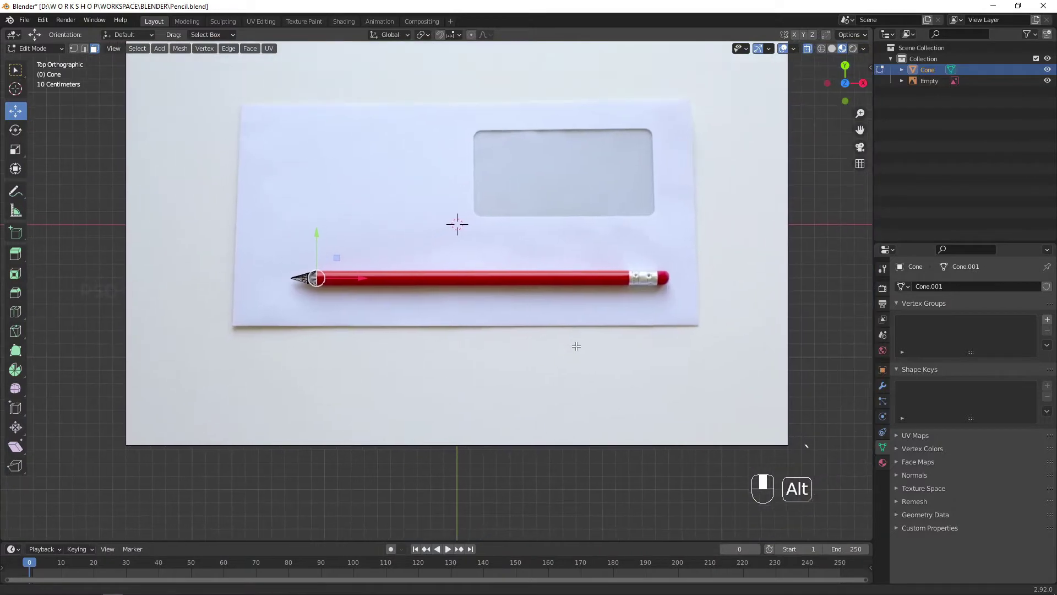
key("e")
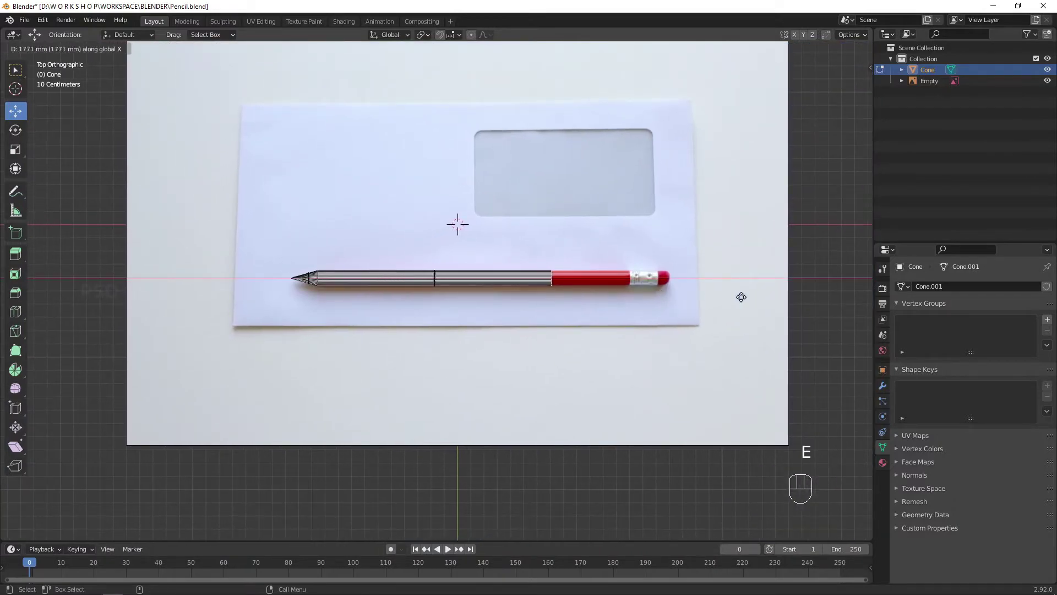
left_click(815, 295)
middle_click_drag(743, 314, 546, 305, "alt")
right_click_drag(547, 305, 573, 182, "alt")
left_click_drag(452, 183, 448, 183)
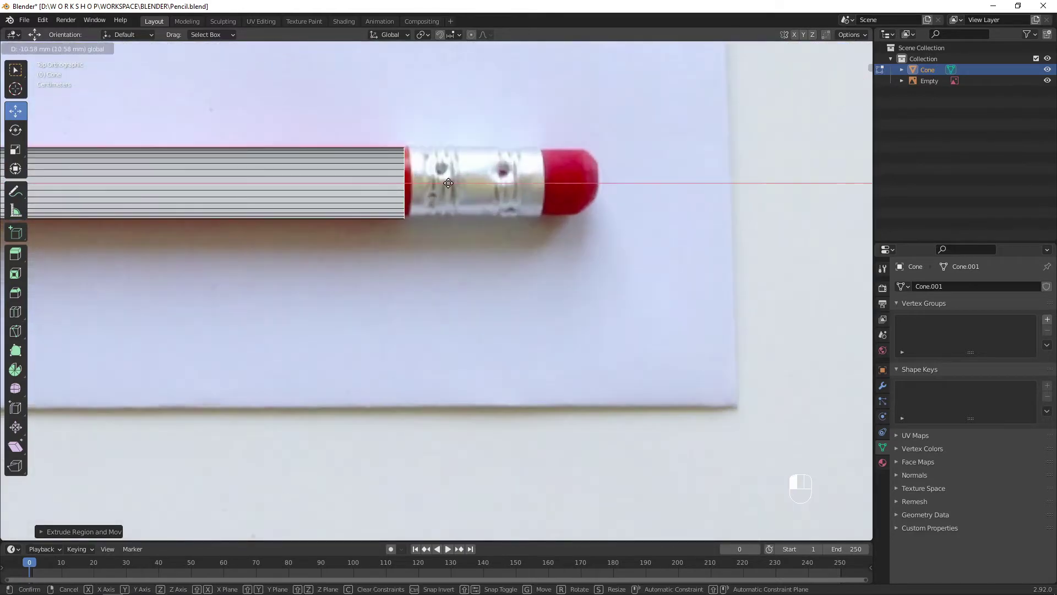
left_click(454, 178)
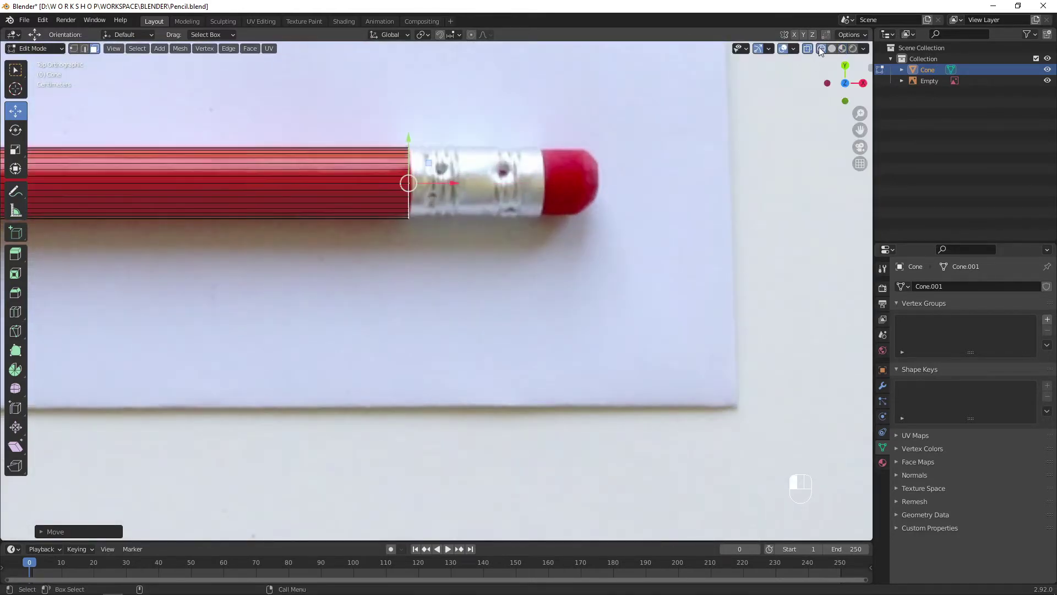
Step: Extrude the end face about 214 mm along X to cover the metal ferrule
middle_click_drag(532, 214, 561, 295, "shift")
key("e")
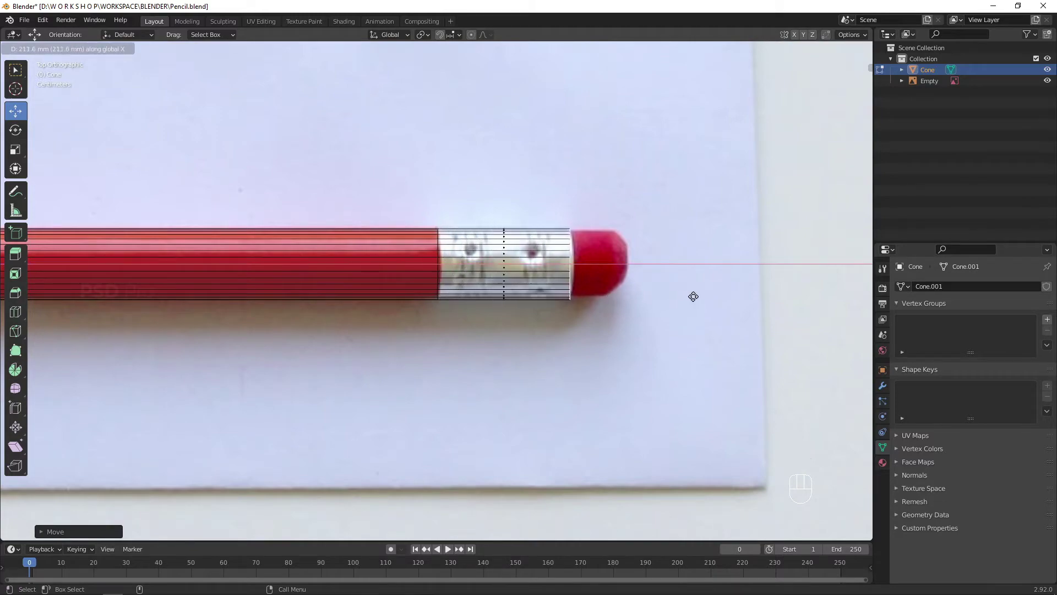
left_click(694, 295)
Step: Turn on solid shading without X-ray, then extrude the ferrule's end face in place and scale it slightly inward
left_click_drag(654, 313, 609, 337, "alt+shift")
mouse_move(647, 339)
left_mouse_down("alt")
mouse_move(605, 283)
mouse_move(597, 228)
mouse_move(812, 80)
left_mouse_up("alt")
left_click(831, 50)
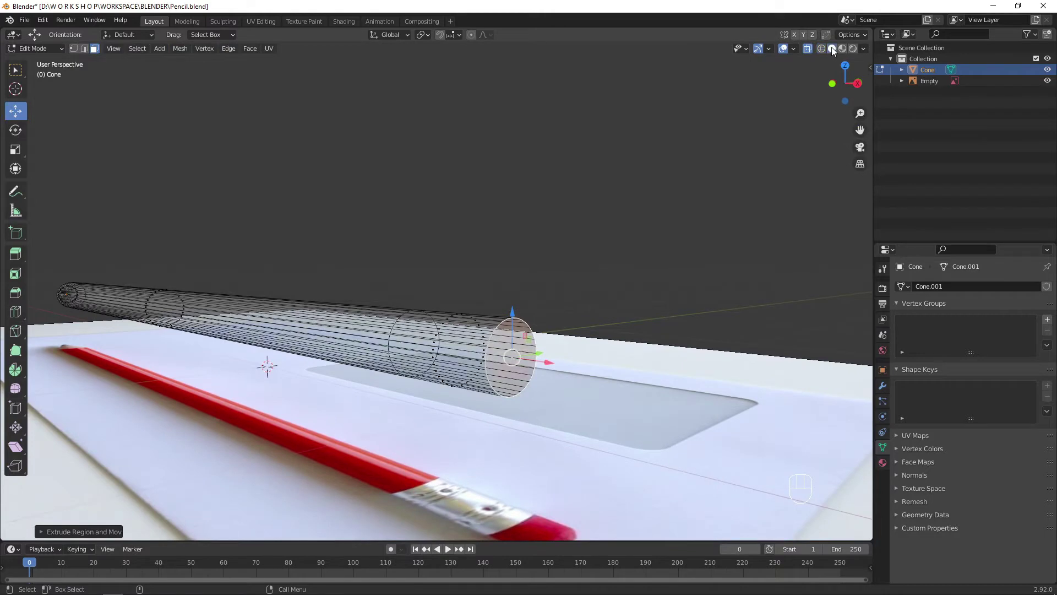
mouse_move(735, 219)
left_mouse_down("alt")
mouse_move(718, 210)
mouse_move(637, 263)
left_mouse_up("alt")
left_click(808, 51)
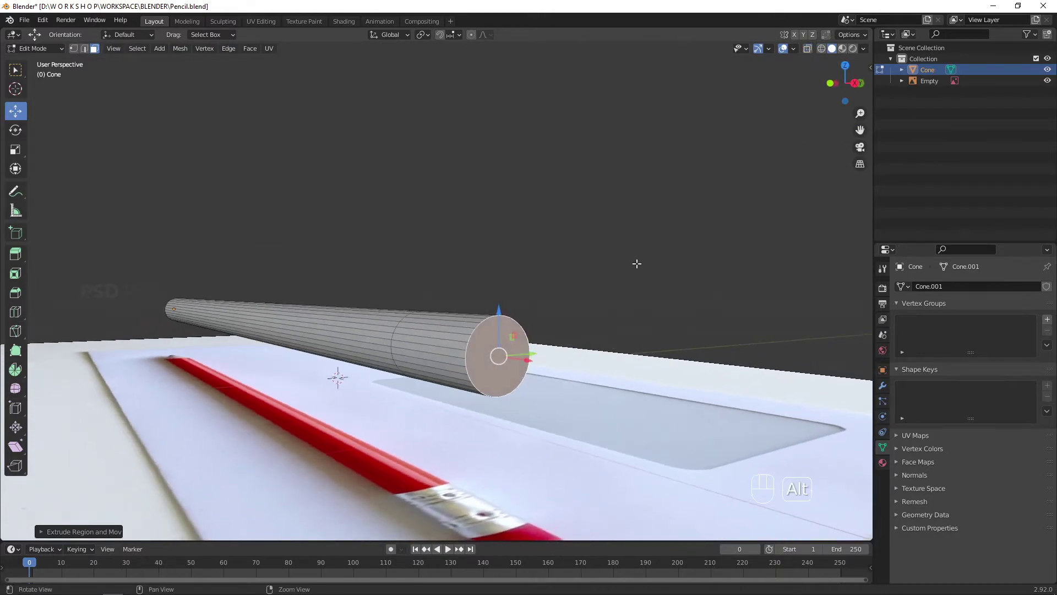
key("e")
key("s")
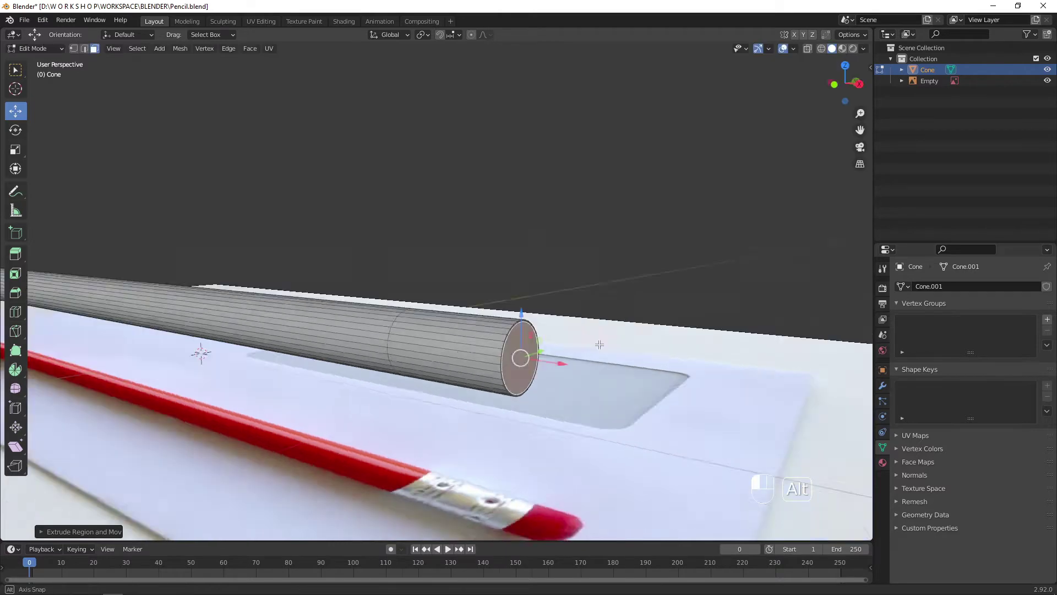
Step: Extrude the reduced end face about 80 mm along X in top view to form the eraser
key("grave")
left_click(624, 285)
middle_click_drag(624, 285, 571, 290, "shift")
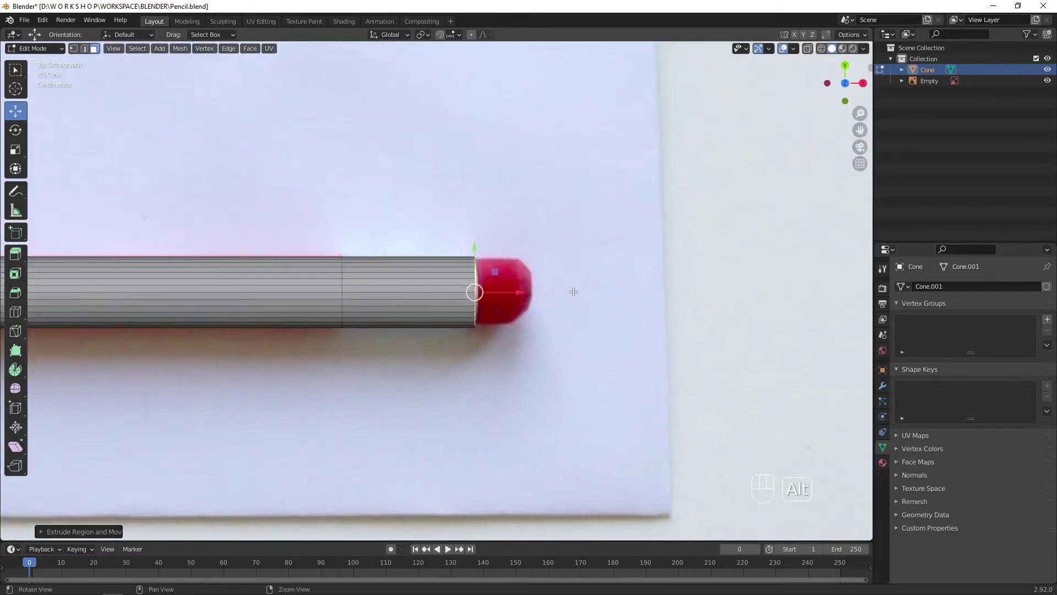
key("e")
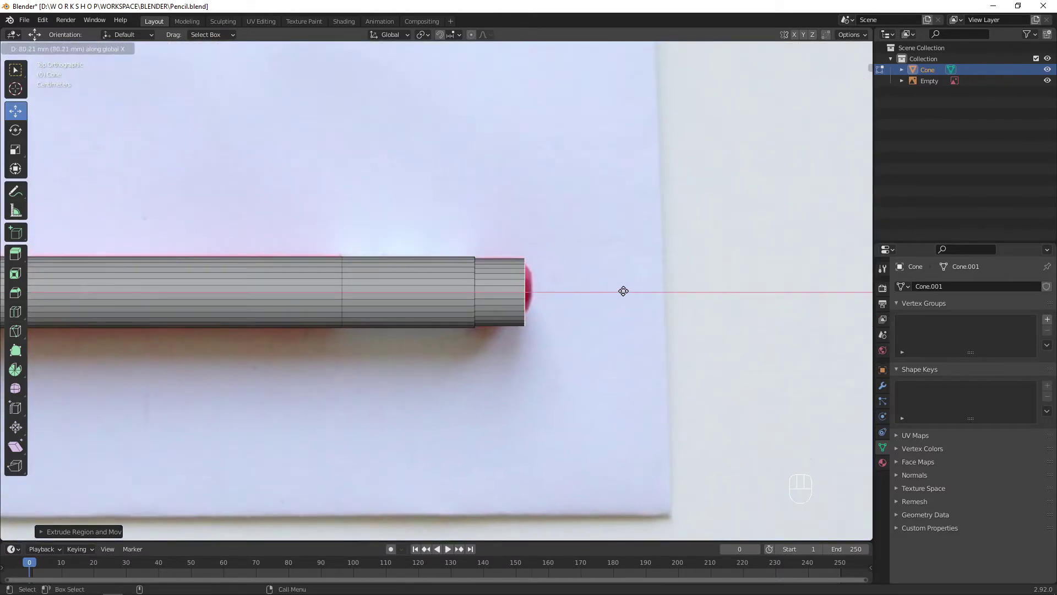
left_click(622, 292)
Step: Bevel the edge loop at the eraser's end with 5 segments and a width of about 163 mm
left_click_drag(658, 322, 545, 323, "alt")
left_click(84, 49)
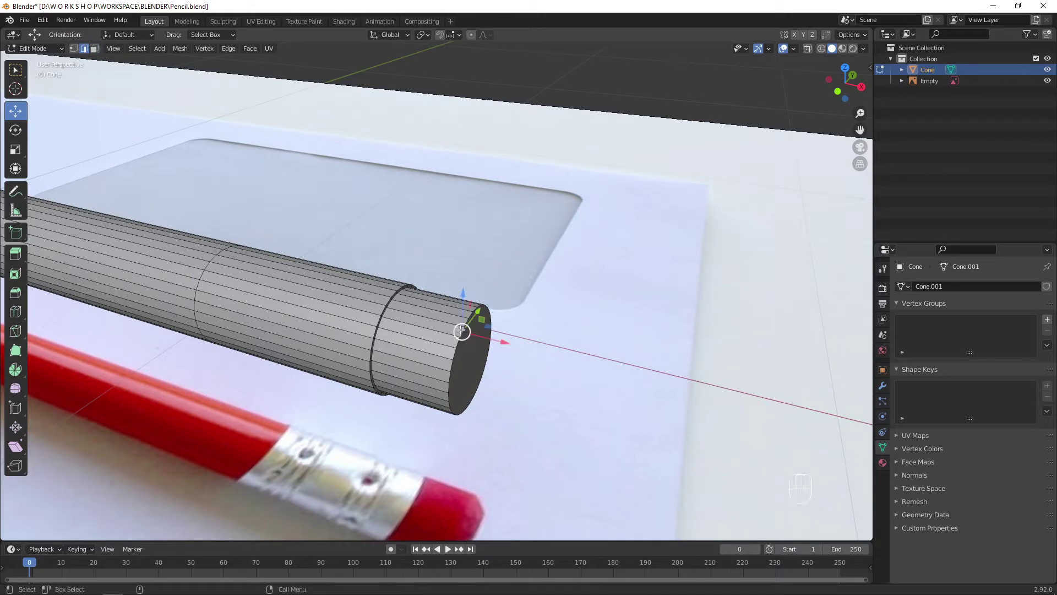
left_click(455, 352, "alt+shift")
mouse_move(457, 354)
left_mouse_down("alt")
mouse_move(538, 363)
mouse_move(523, 326)
mouse_move(532, 337)
left_mouse_up("alt")
key("ctrl+b")
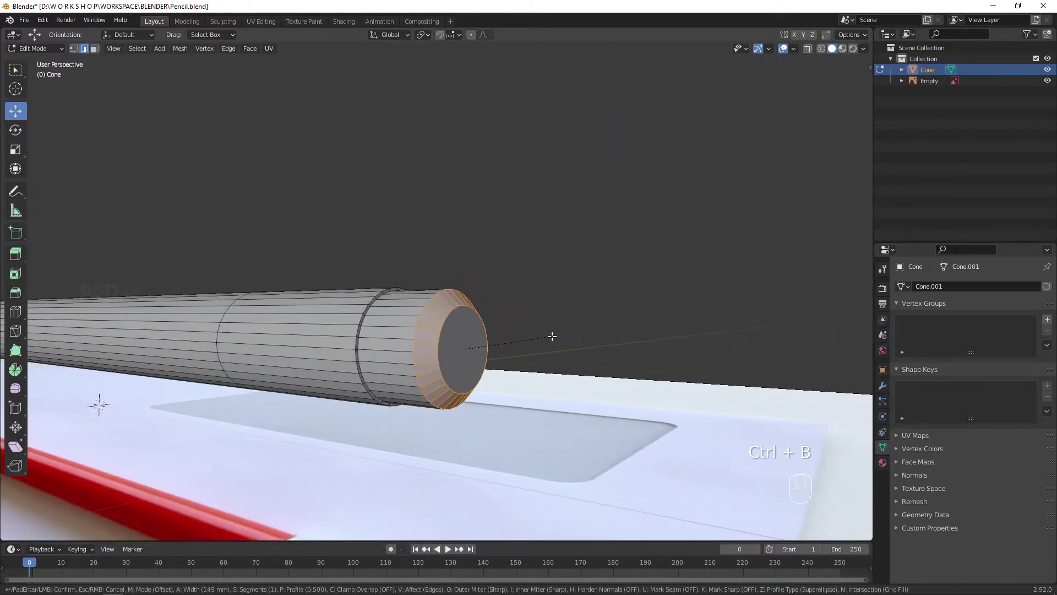
scroll(552, 336, "up", 3)
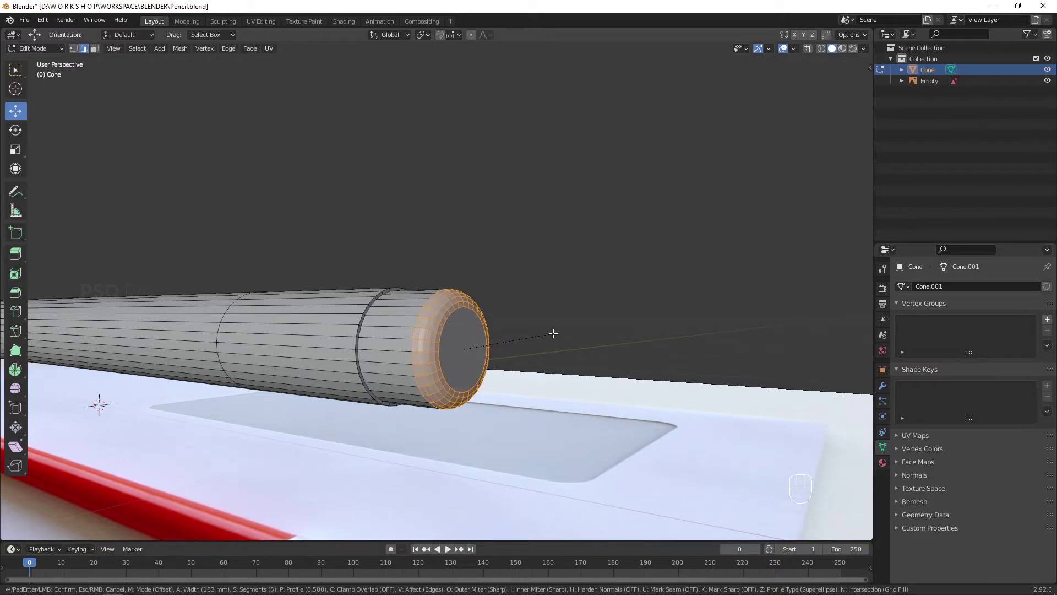
left_click(553, 333)
key("Tab")
mouse_move(567, 341)
left_mouse_down("alt")
mouse_move(458, 387)
mouse_move(538, 440)
mouse_move(669, 421)
mouse_move(610, 335)
mouse_move(484, 421)
mouse_move(447, 412)
left_mouse_up("alt")
right_click_drag(447, 412, 485, 336, "alt")
mouse_move(484, 336)
left_mouse_down("alt")
mouse_move(516, 299)
mouse_move(475, 331)
left_mouse_up("alt")
mouse_move(474, 330)
right_mouse_down("alt")
mouse_move(519, 324)
mouse_move(494, 340)
right_mouse_up("alt")
key("Tab")
Step: Add three evenly spaced loop cuts around the ferrule section
key("grave")
left_click(512, 242)
middle_click_drag(488, 332, 484, 332, "alt")
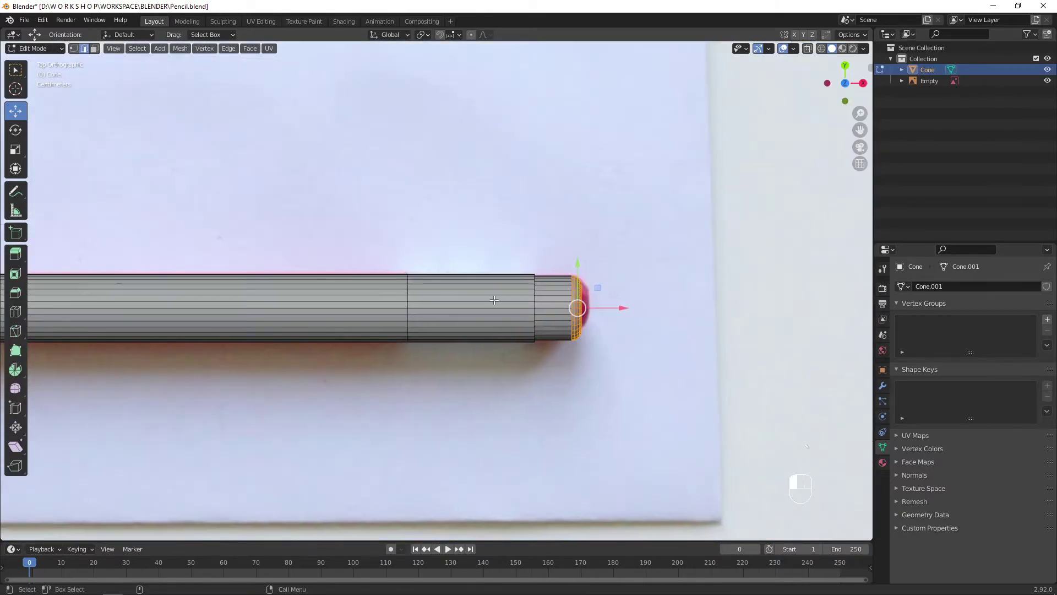
left_click(494, 300)
key("ctrl+r")
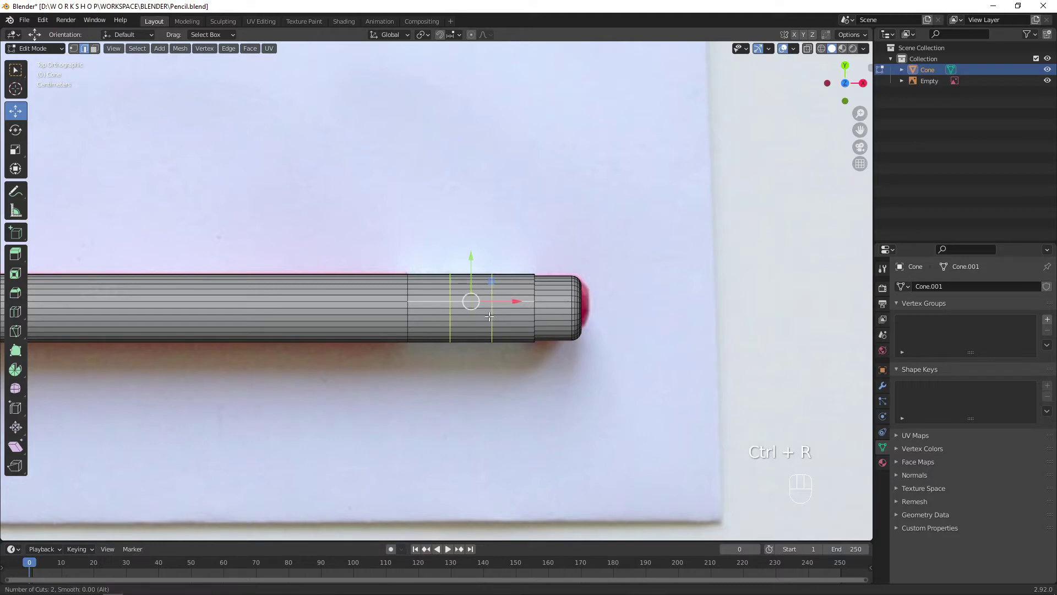
left_click(489, 316)
right_click(489, 316)
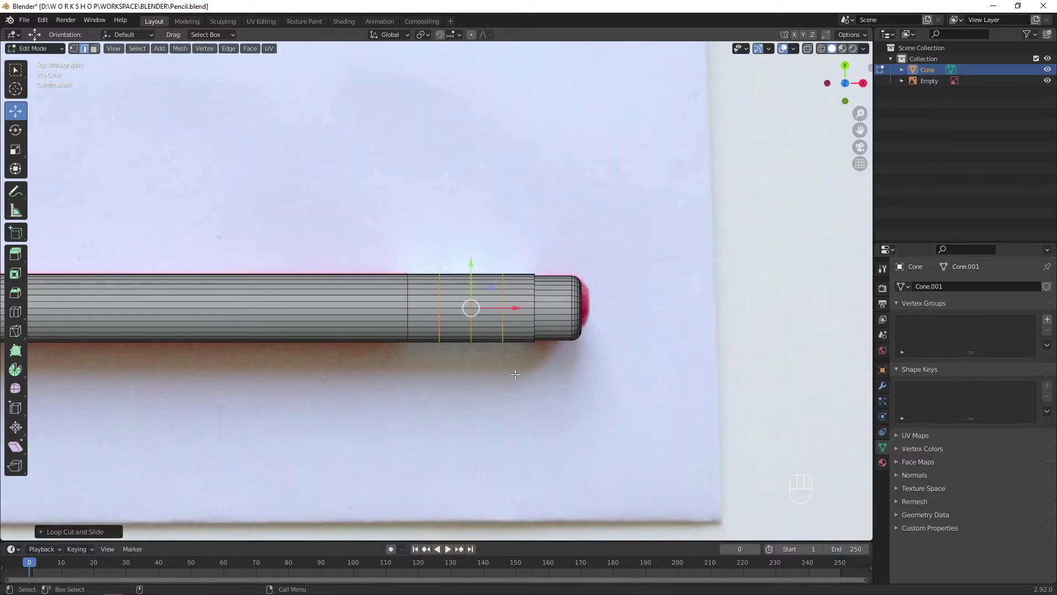
Step: Bevel the three loop cuts around the ferrule with 2 segments and a width of about 54 mm
mouse_move(519, 390)
left_mouse_down("alt")
mouse_move(520, 347)
mouse_move(540, 338)
mouse_move(553, 296)
left_mouse_up("alt")
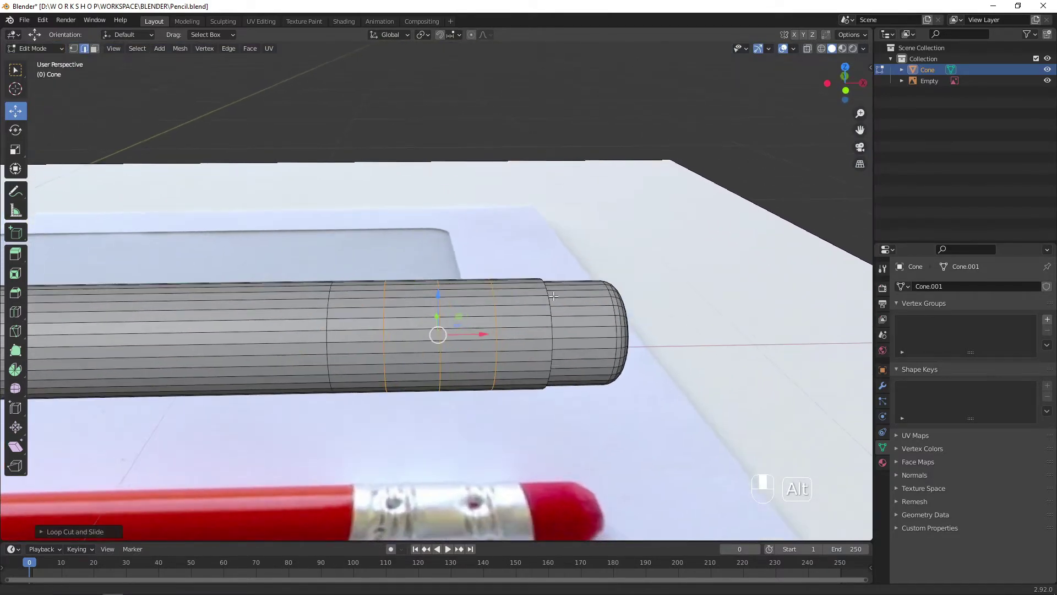
key("ctrl+b")
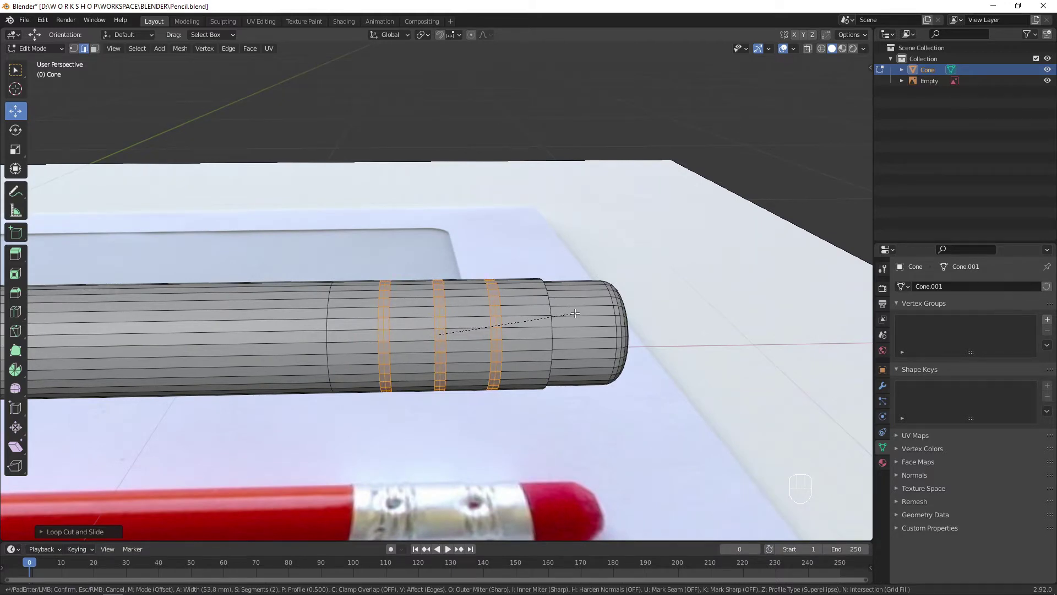
left_click(576, 312)
key("Tab")
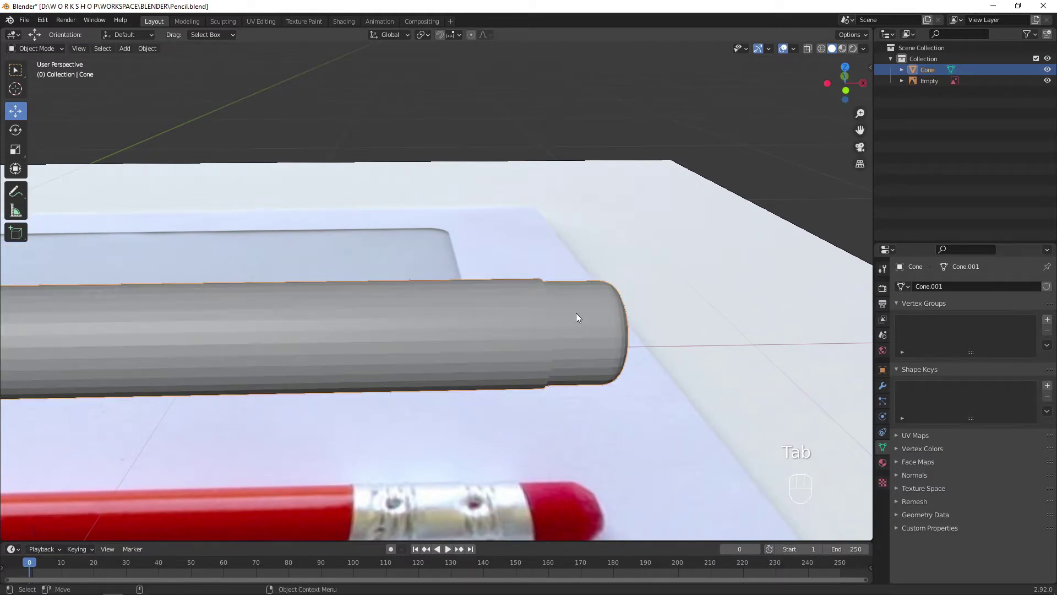
key("Tab")
Step: Select the middle edge loop of each of the three beveled bands on the ferrule
left_click_drag(576, 313, 514, 379, "alt")
left_click(515, 381)
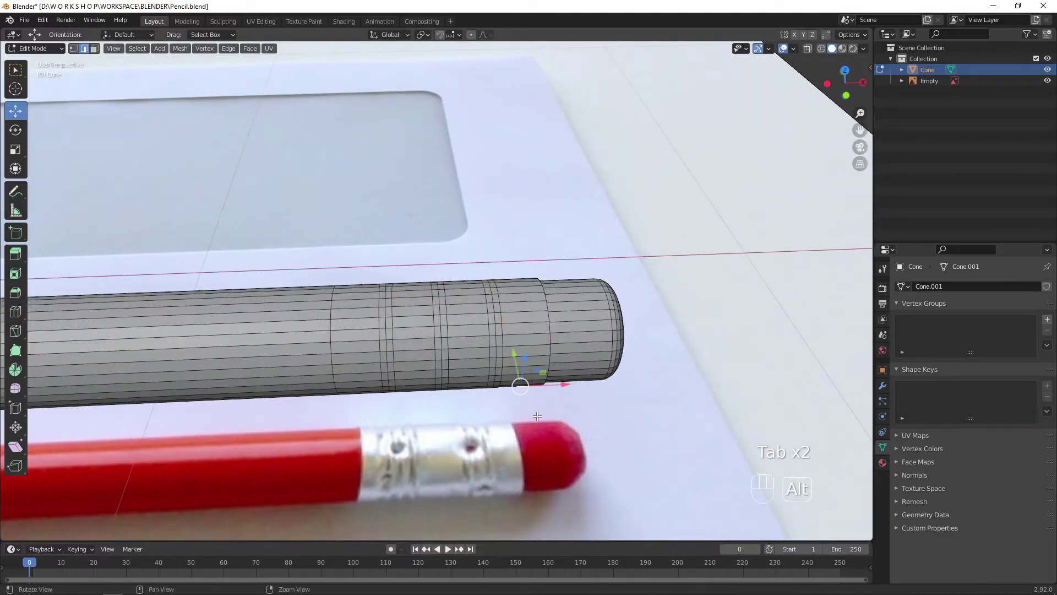
right_click_drag(516, 380, 522, 346, "alt")
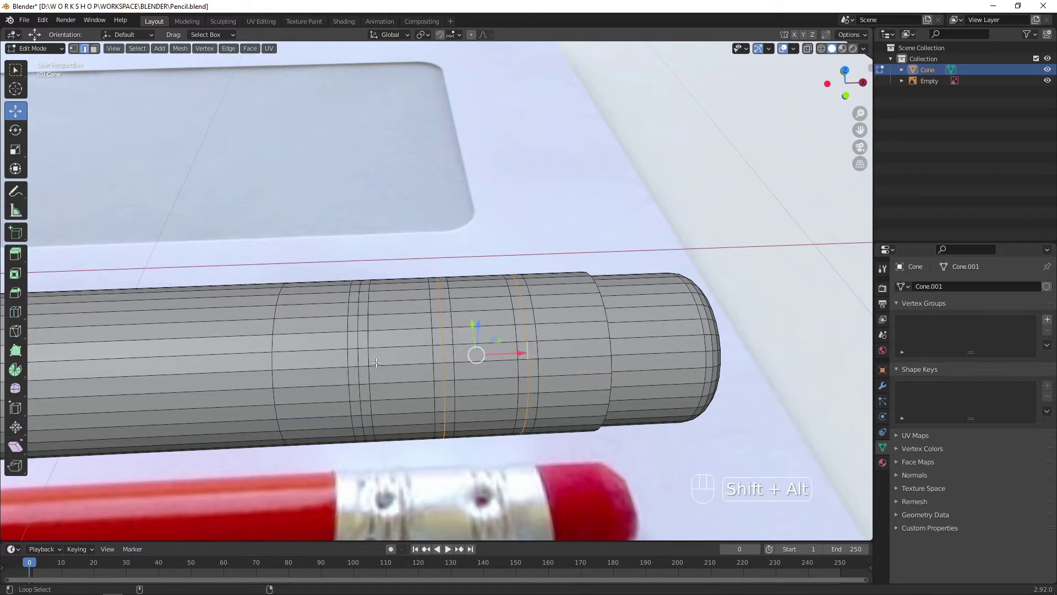
left_click(359, 361, "alt+shift")
left_click_drag(498, 403, 588, 373, "alt")
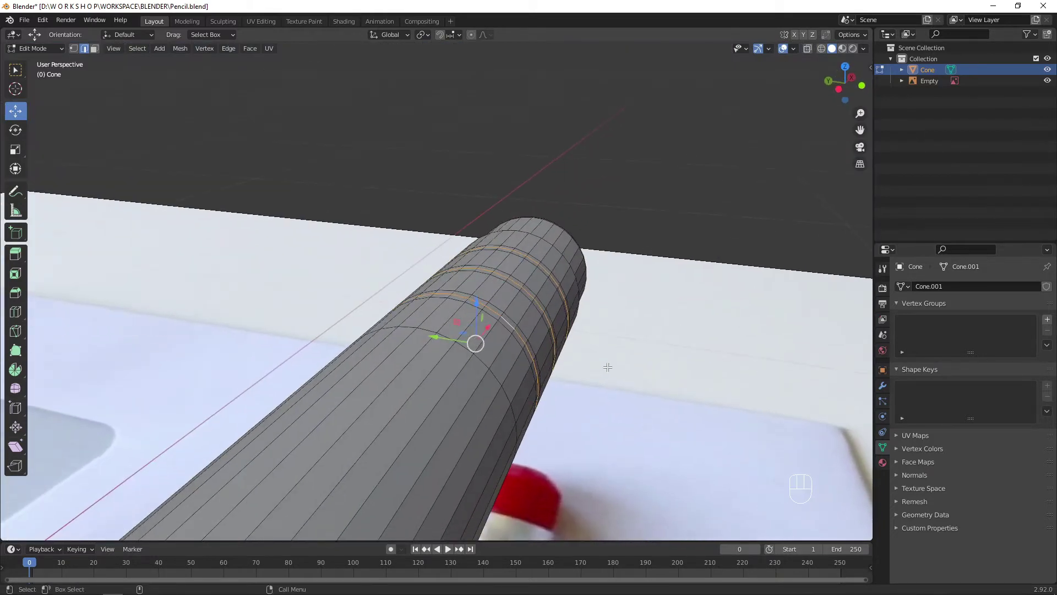
Step: Try to scale the three middle loops outward by about 1.05, and undo the scaling
key("s")
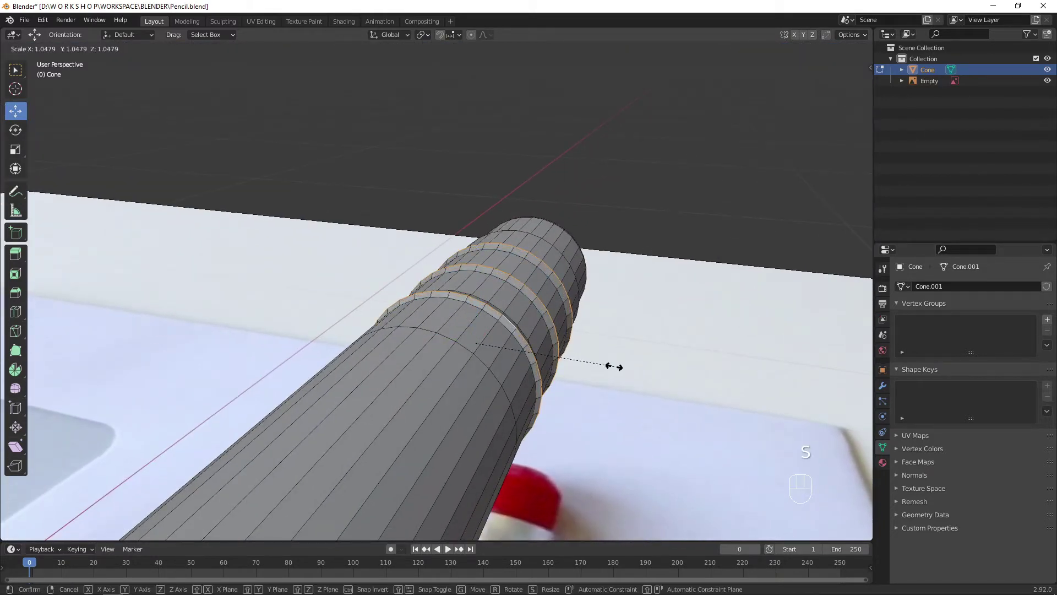
left_click(615, 366)
mouse_move(692, 371)
left_mouse_down("alt")
mouse_move(532, 279)
mouse_move(431, 317)
mouse_move(754, 225)
mouse_move(464, 404)
left_mouse_up("alt")
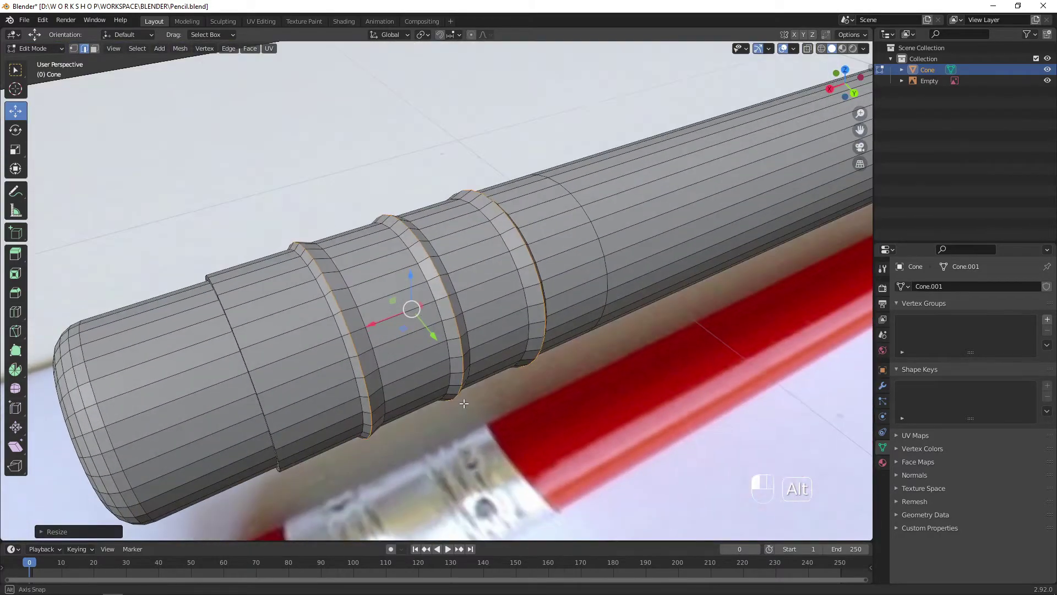
key("ctrl+z")
Step: Scale the three selected ferrule loops slightly outward in right view to form raised ridges
key("grave")
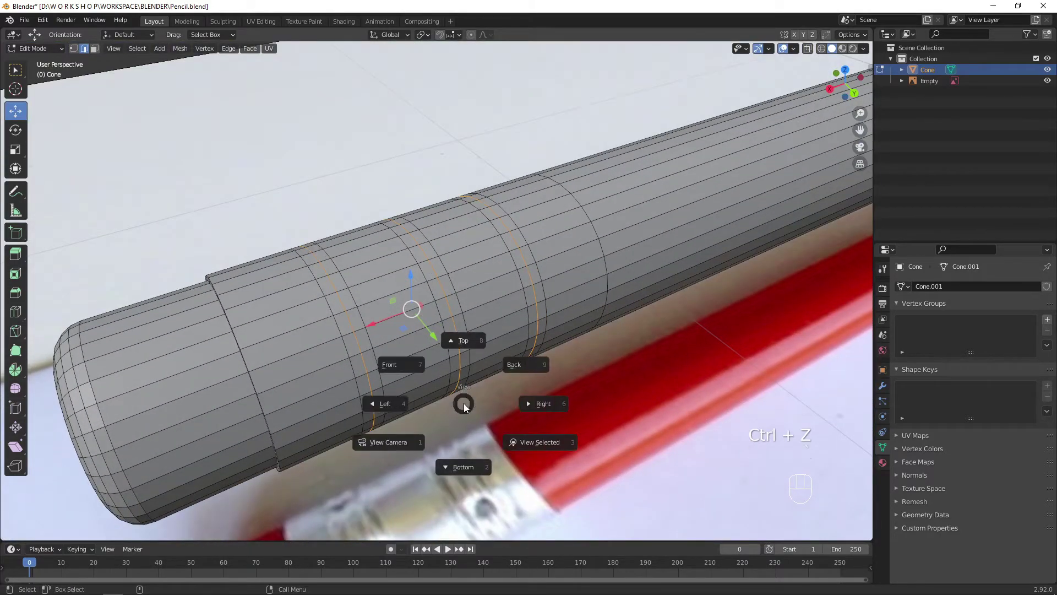
left_click(405, 398)
key("grave")
left_click(514, 394)
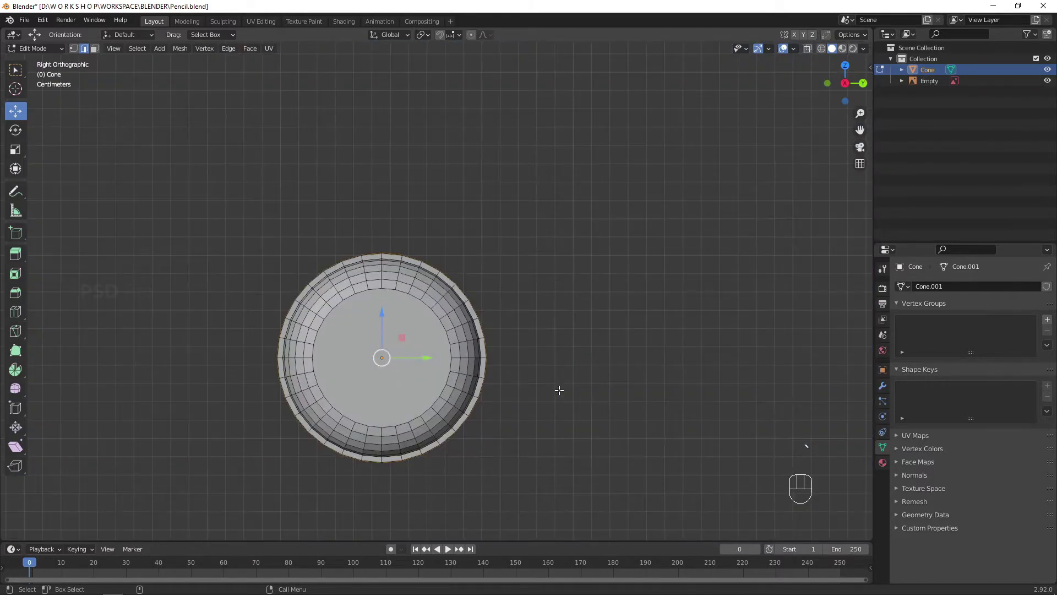
key("s")
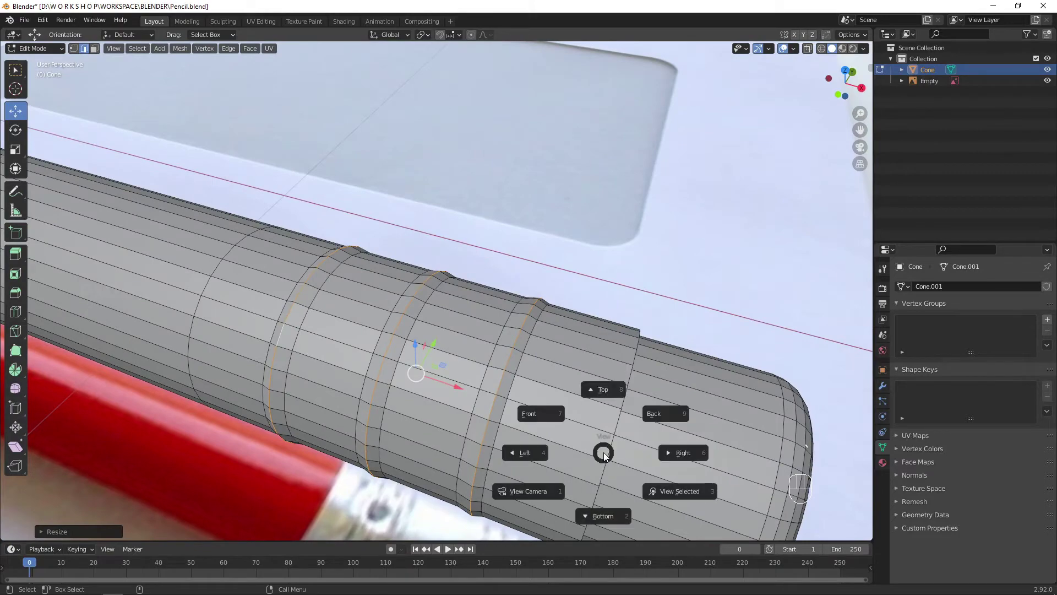
Step: Bevel the three ridge loops with 3 segments and a width of about 37 mm in top view
left_click(602, 389)
key("ctrl+b")
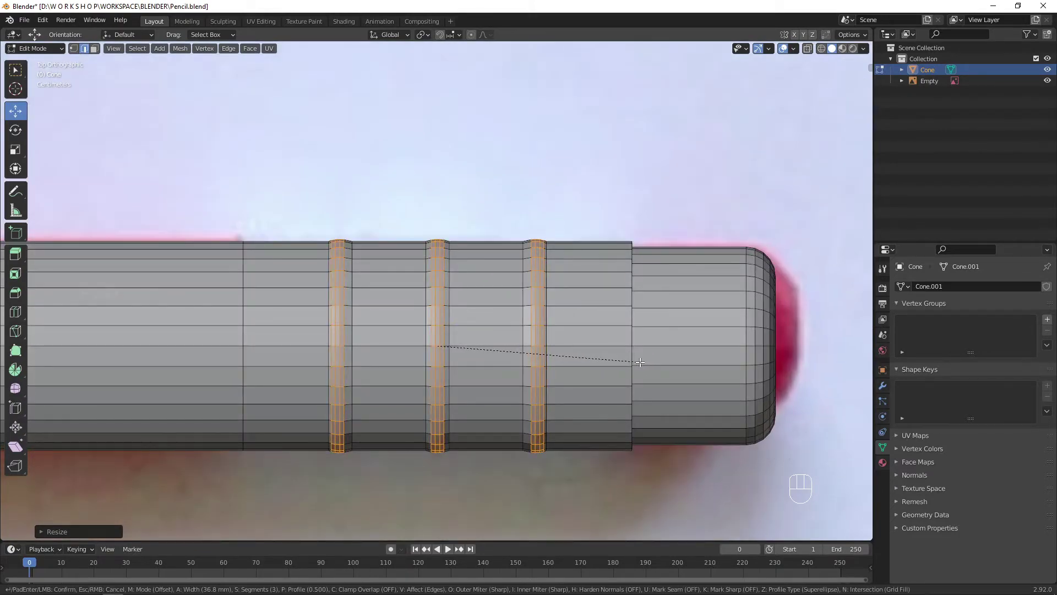
left_click(640, 362)
middle_click_drag(640, 362, 666, 256)
key("grave")
left_click(663, 207)
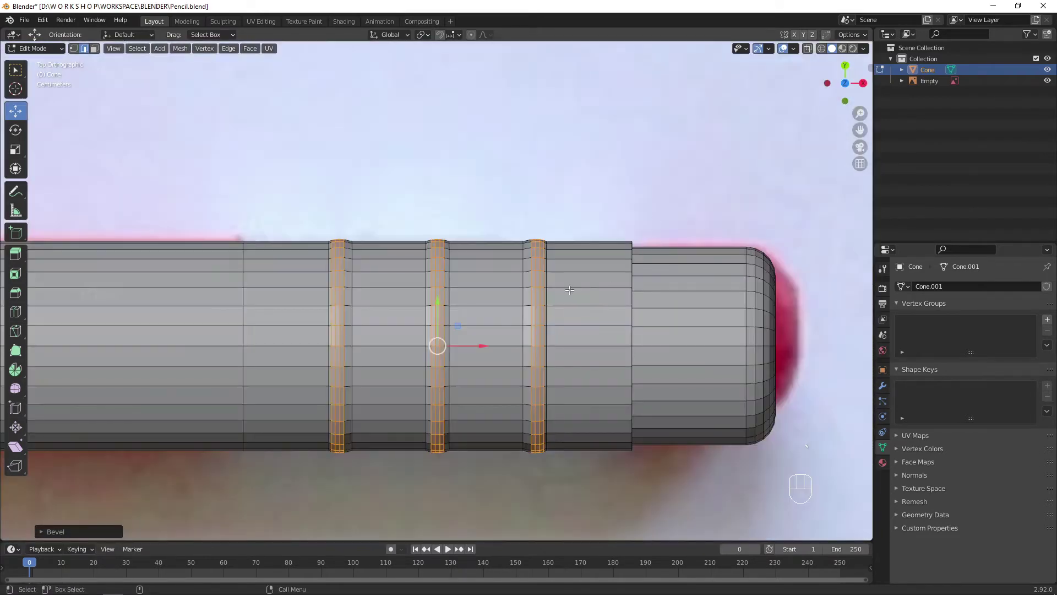
Step: Display the mesh in see-through wireframe and hide the reference image
left_click(808, 48)
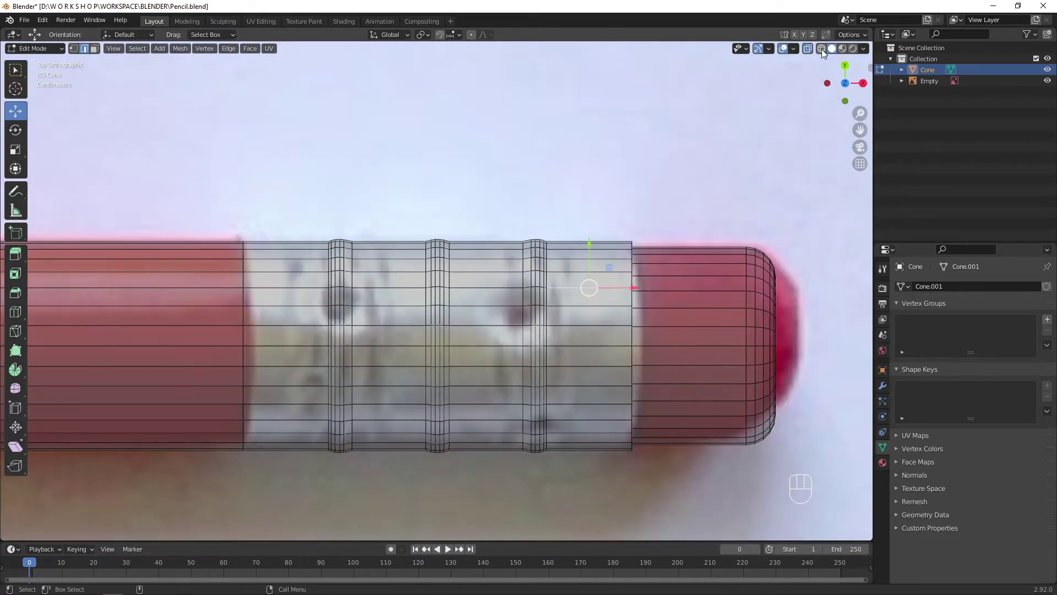
left_click(821, 48)
left_click(1047, 81)
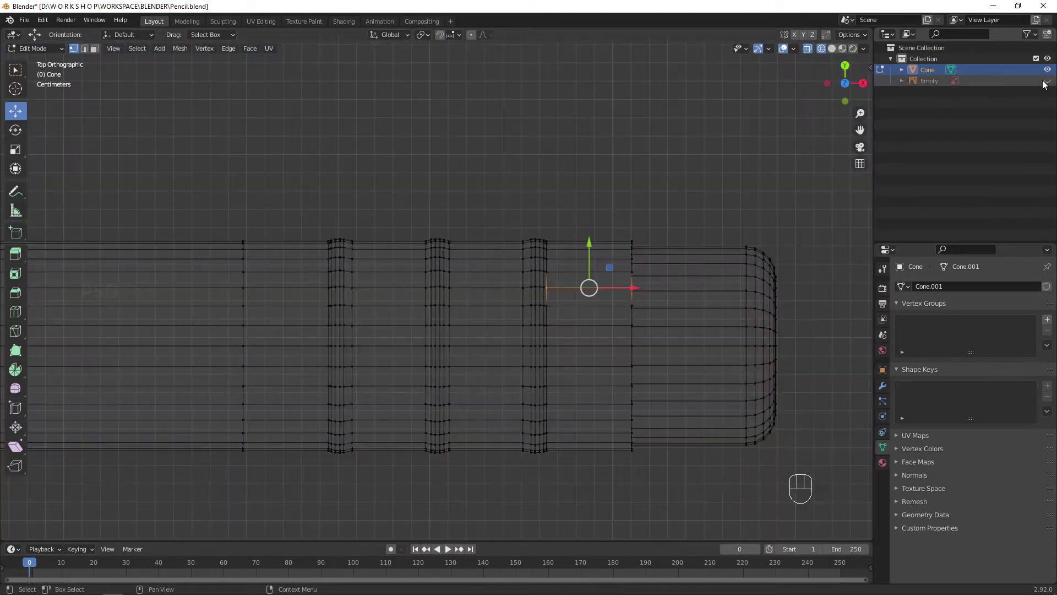
Step: Move the two outer ferrule ridges slightly along X toward the middle ridge
right_click_drag(529, 291, 555, 279, "alt")
middle_click_drag(555, 278, 571, 224, "alt")
left_click_drag(322, 148, 297, 538)
left_click_drag(353, 317, 358, 317)
left_click_drag(588, 154, 610, 487)
left_click_drag(641, 320, 637, 321)
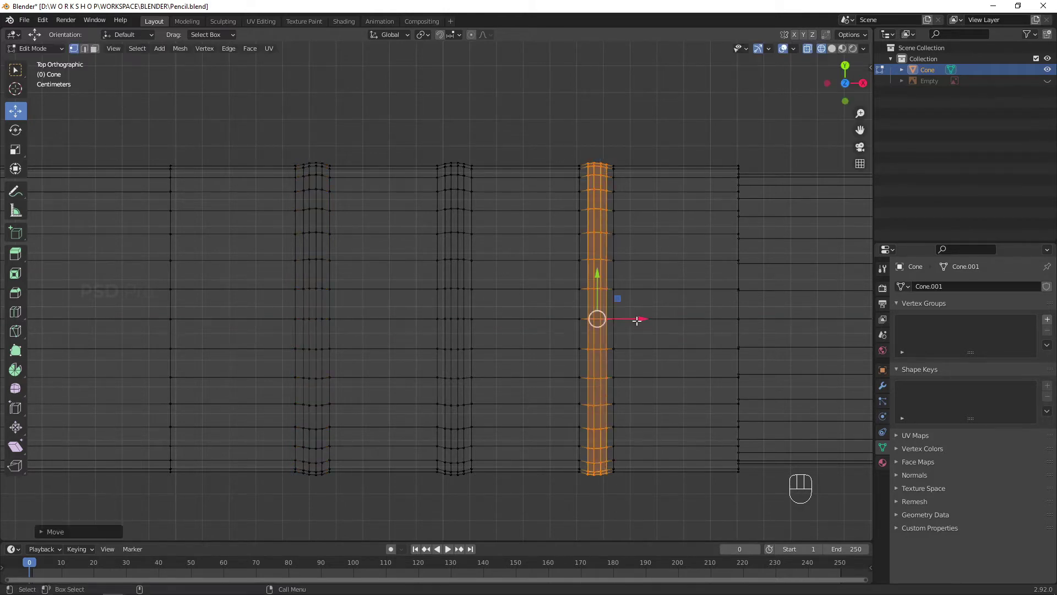
Step: Leave mesh editing and examine the whole pencil in solid shading from several angles
key("Tab")
right_click_drag(637, 321, 572, 324, "alt")
left_click_drag(571, 323, 609, 245, "alt")
left_click(832, 48)
right_click_drag(689, 339, 634, 349, "alt")
left_click_drag(634, 350, 864, 417, "alt")
left_click(611, 411)
mouse_move(611, 410)
left_mouse_down("alt")
mouse_move(633, 411)
mouse_move(769, 319)
mouse_move(583, 378)
mouse_move(571, 304)
mouse_move(471, 338)
mouse_move(524, 299)
left_mouse_up("alt")
Step: Bevel the edge loop where the cone meets the body with 1 segment and a width of about 9 mm
left_click(821, 49)
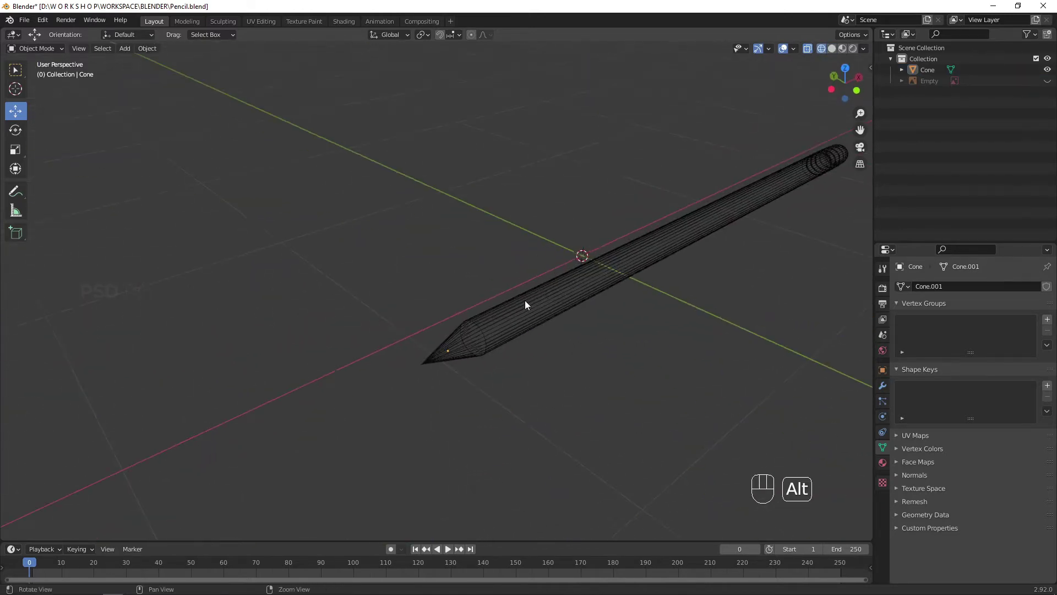
right_click_drag(524, 300, 523, 333, "alt")
key("Tab")
key("ctrl+r")
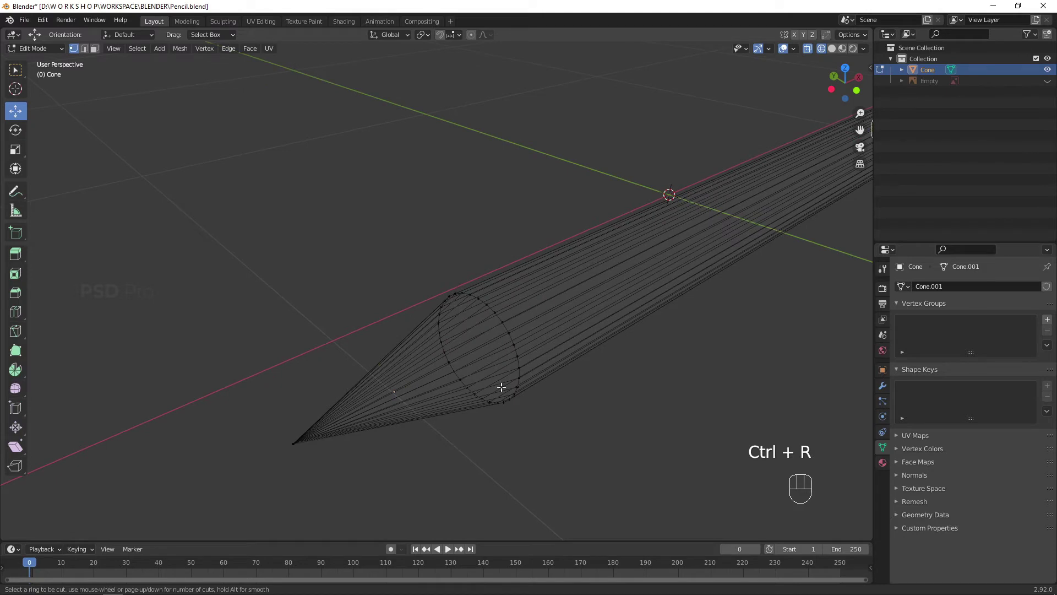
left_click(518, 339)
left_click(85, 49)
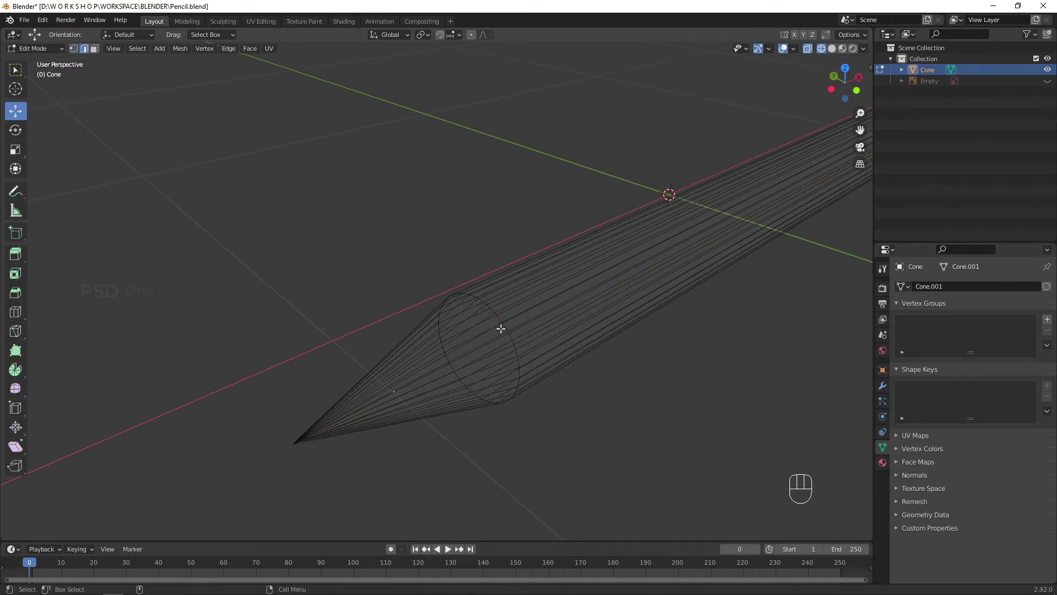
left_click(511, 335, "alt+shift")
key("ctrl+b")
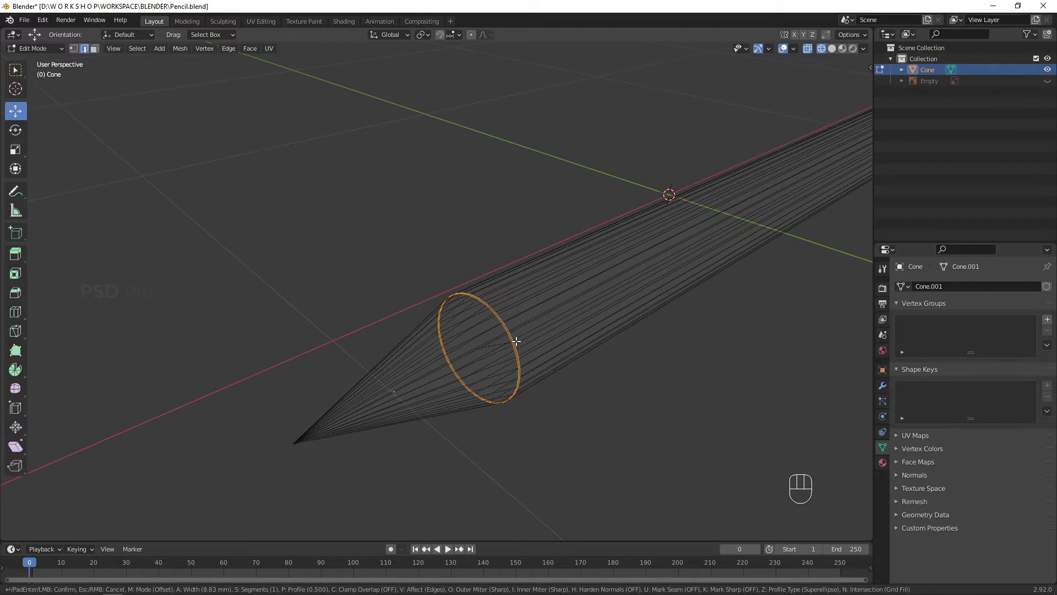
left_click(516, 341)
left_click(581, 401)
Step: Slide the cone-side loop of the bevel about 0.70 of the way toward the tip to delimit the lead
left_click_drag(573, 402, 472, 406, "alt")
middle_click_drag(471, 405, 539, 394, "alt")
left_click(512, 356, "alt+shift")
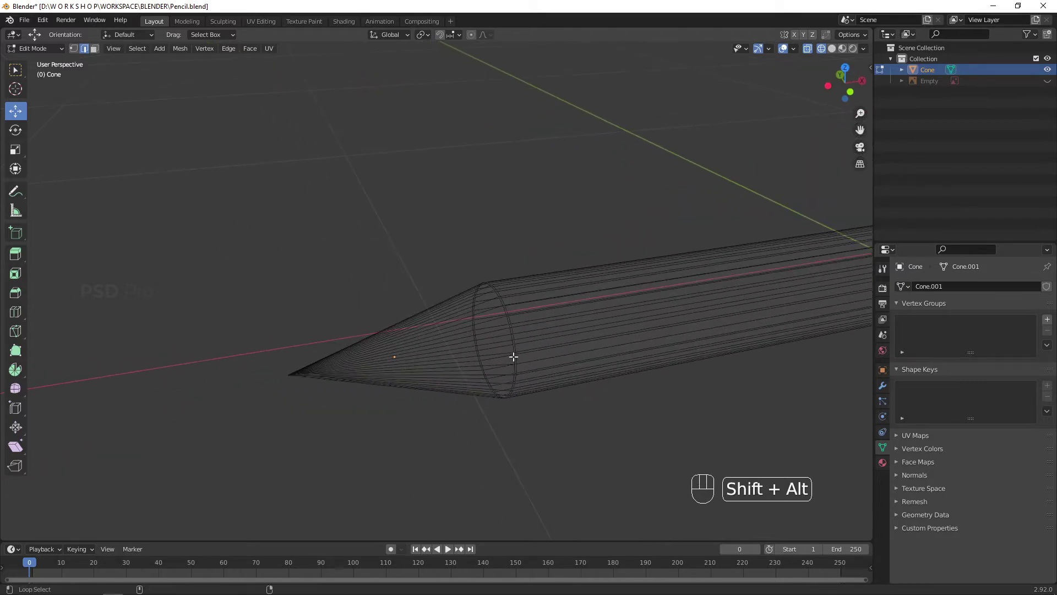
key("g")
key("g")
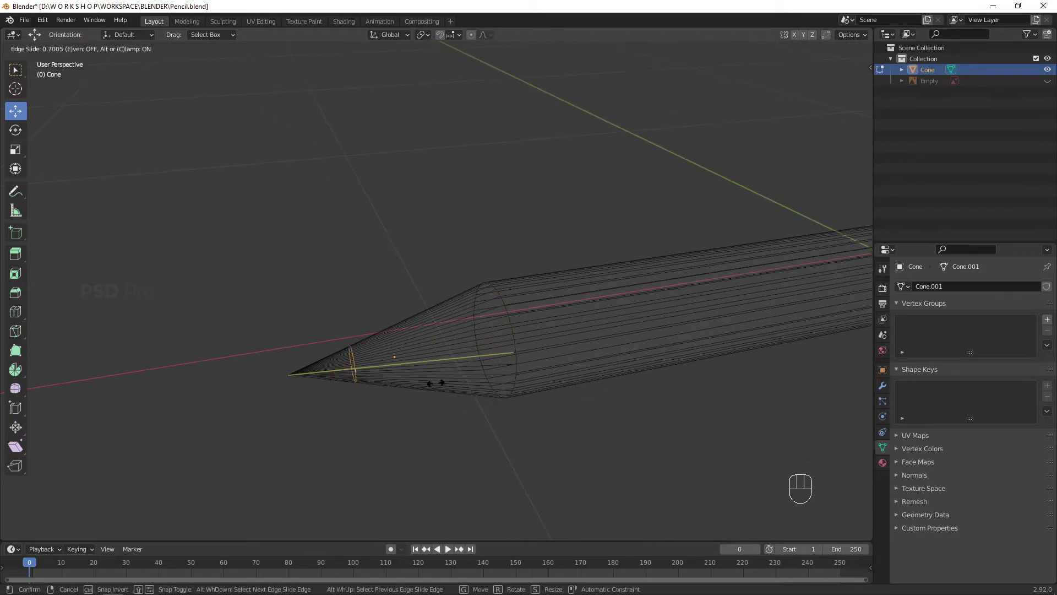
left_click(435, 382)
key("Tab")
Step: Return to solid shading and open the Shading workspace with the pencil selected
middle_click_drag(493, 424, 595, 286, "alt")
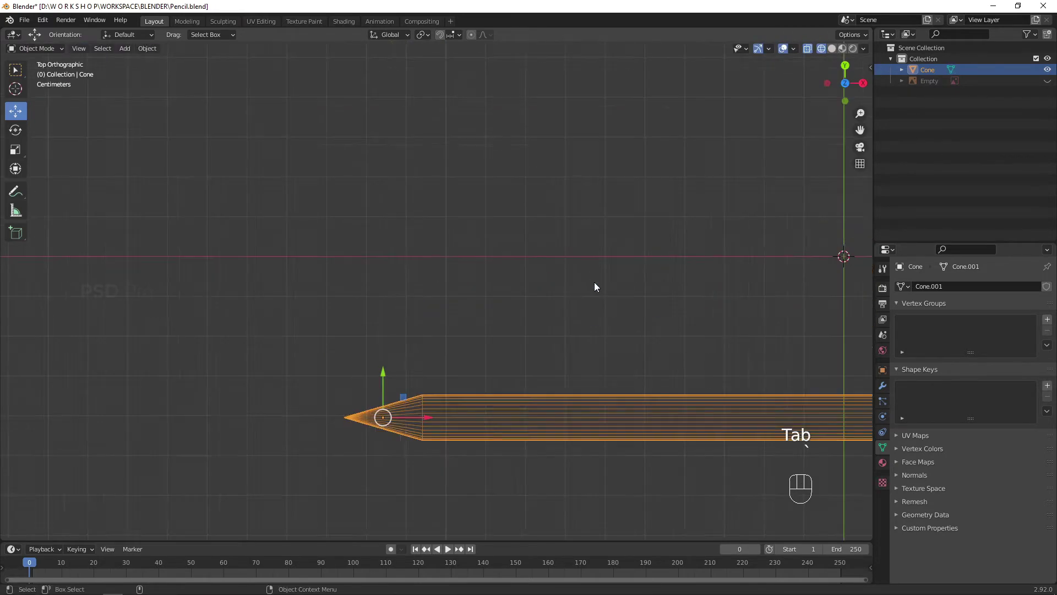
right_click_drag(594, 284, 578, 360, "alt")
mouse_move(578, 361)
middle_mouse_down("alt")
mouse_move(464, 304)
mouse_move(229, 278)
middle_mouse_up("alt")
left_click_drag(537, 340, 705, 272, "alt")
left_click(707, 270)
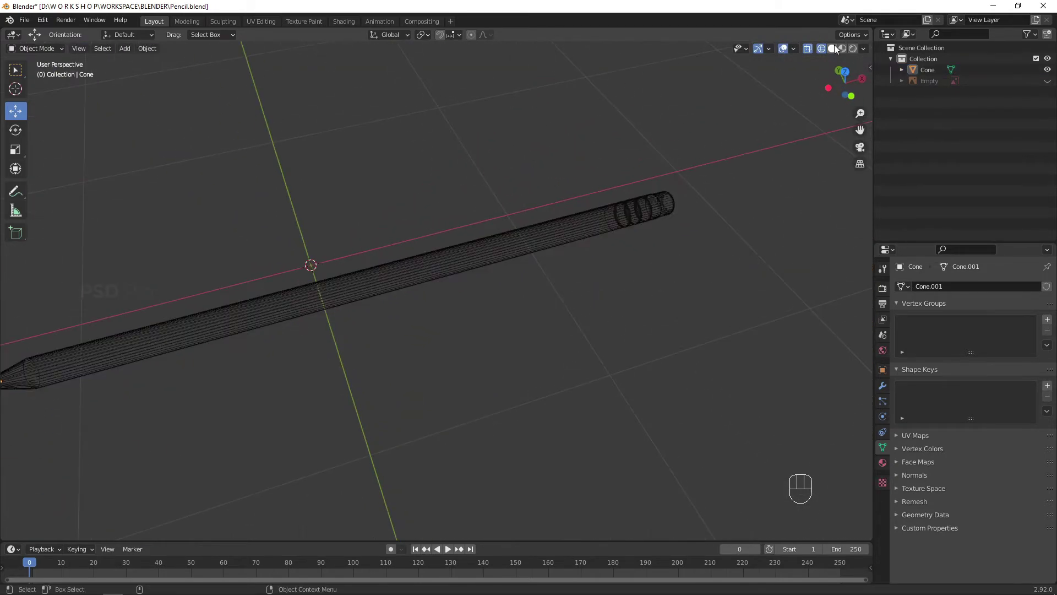
left_click(832, 48)
mouse_move(692, 211)
middle_mouse_down("alt")
mouse_move(607, 247)
mouse_move(510, 258)
middle_mouse_up("alt")
left_click(391, 264)
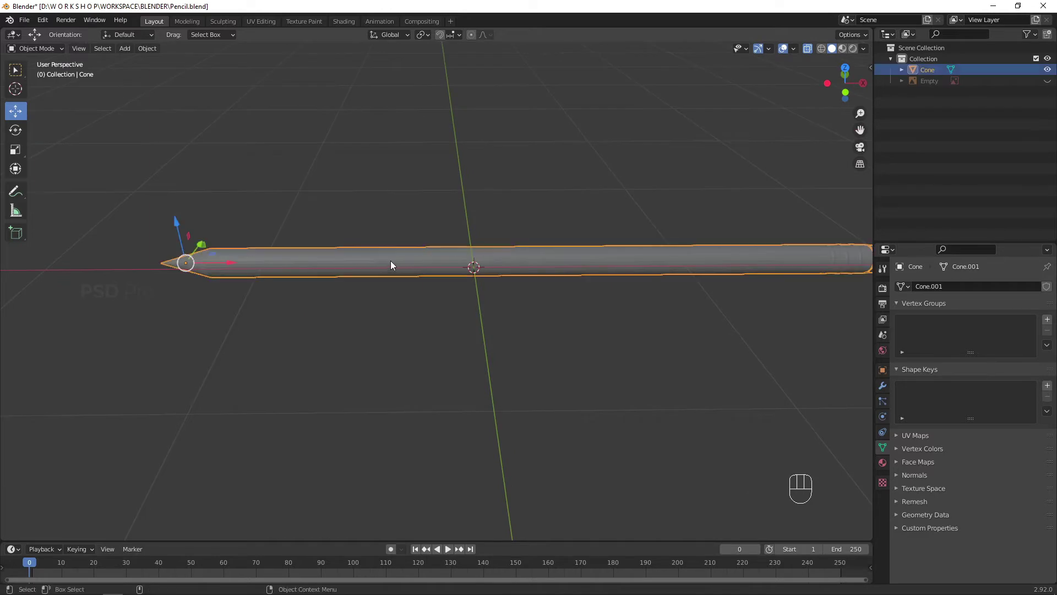
left_click(882, 463)
left_click(344, 21)
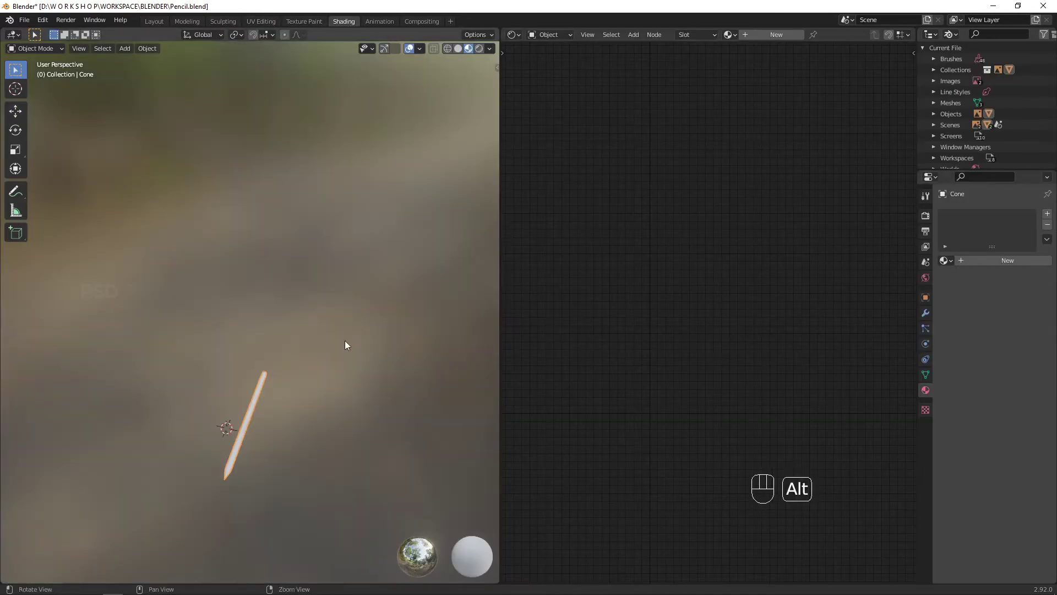
Step: Select the lead geometry at the pencil's tip in edit mode, using top view
mouse_move(424, 357)
left_mouse_down("alt")
mouse_move(349, 295)
mouse_move(233, 321)
mouse_move(243, 340)
mouse_move(340, 217)
mouse_move(306, 287)
mouse_move(323, 295)
mouse_move(264, 370)
left_mouse_up("alt")
key("Tab")
key("grave")
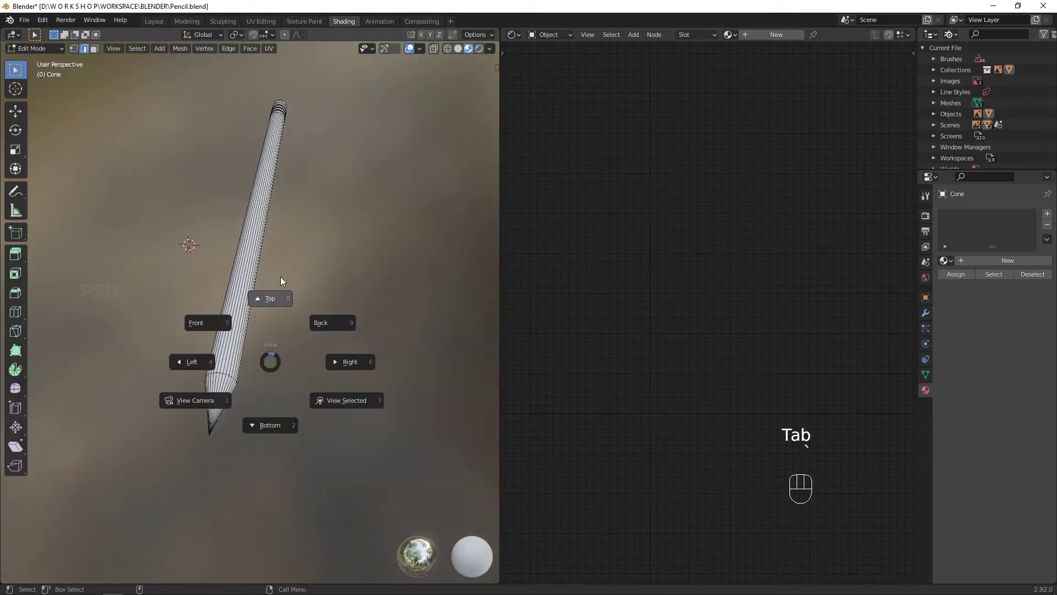
left_click(278, 281, "alt")
scroll(327, 313, "up", 5)
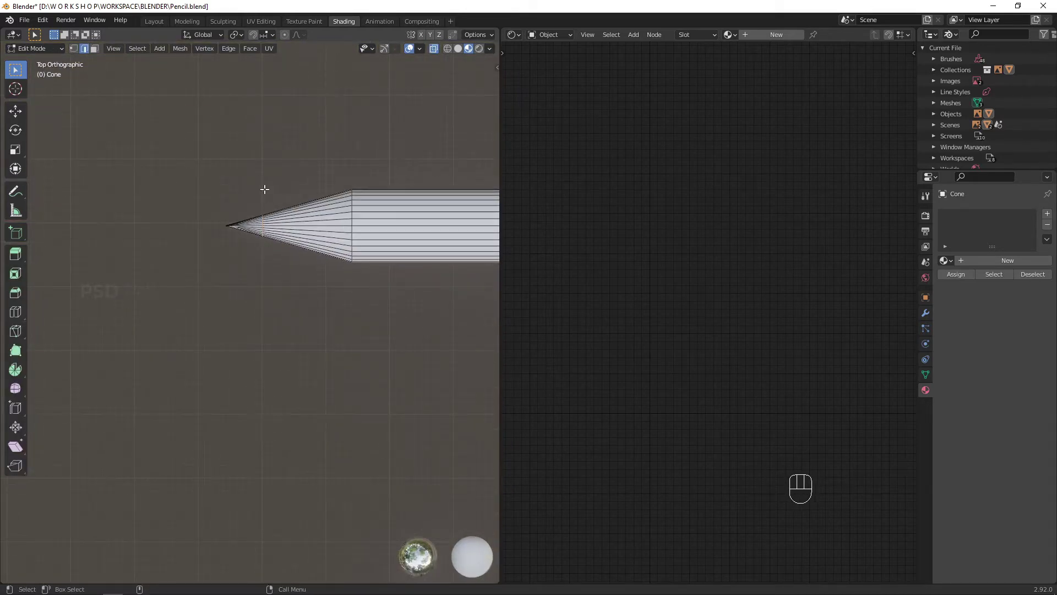
left_click_drag(266, 191, 216, 269)
mouse_move(339, 324)
left_mouse_down("alt")
mouse_move(321, 300)
mouse_move(409, 217)
mouse_move(365, 255)
left_mouse_up("alt")
key("grave")
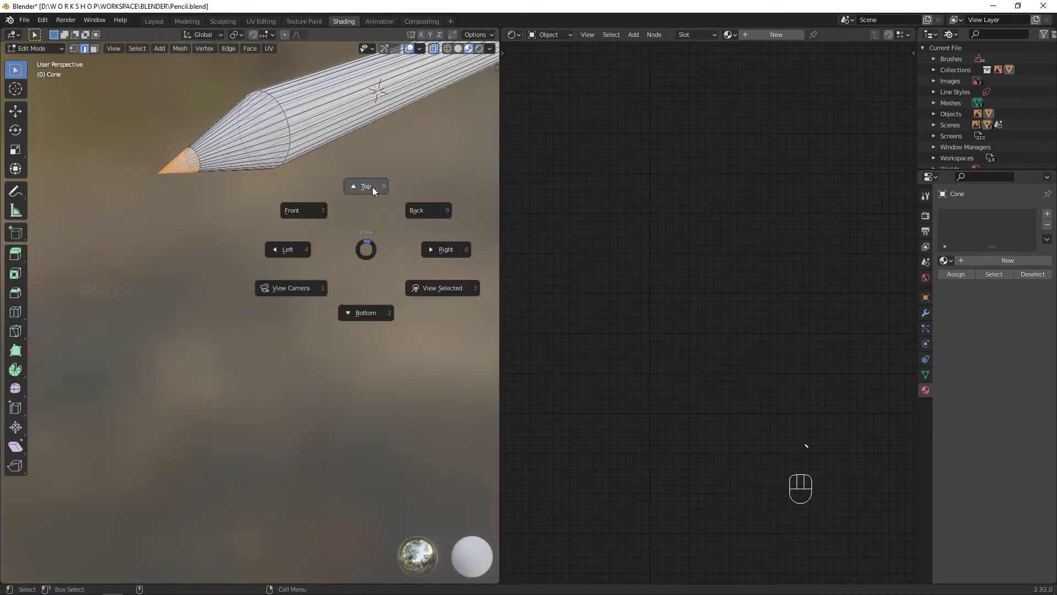
left_click(364, 184)
Step: Create a new material with a black base color and a roughness of 0.291
left_click(1000, 261)
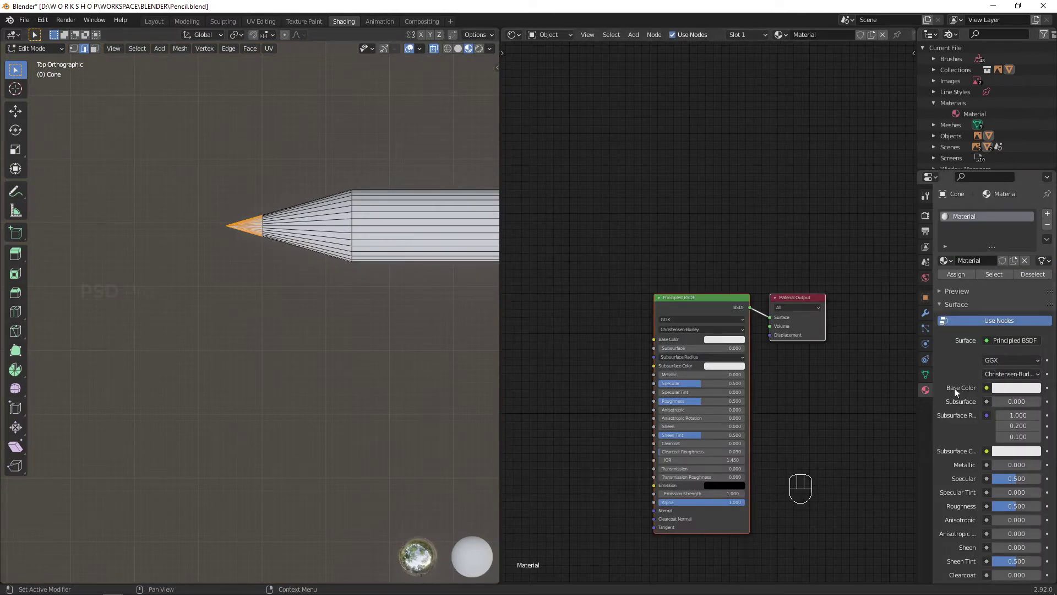
left_click(723, 339)
left_click_drag(773, 249, 766, 334)
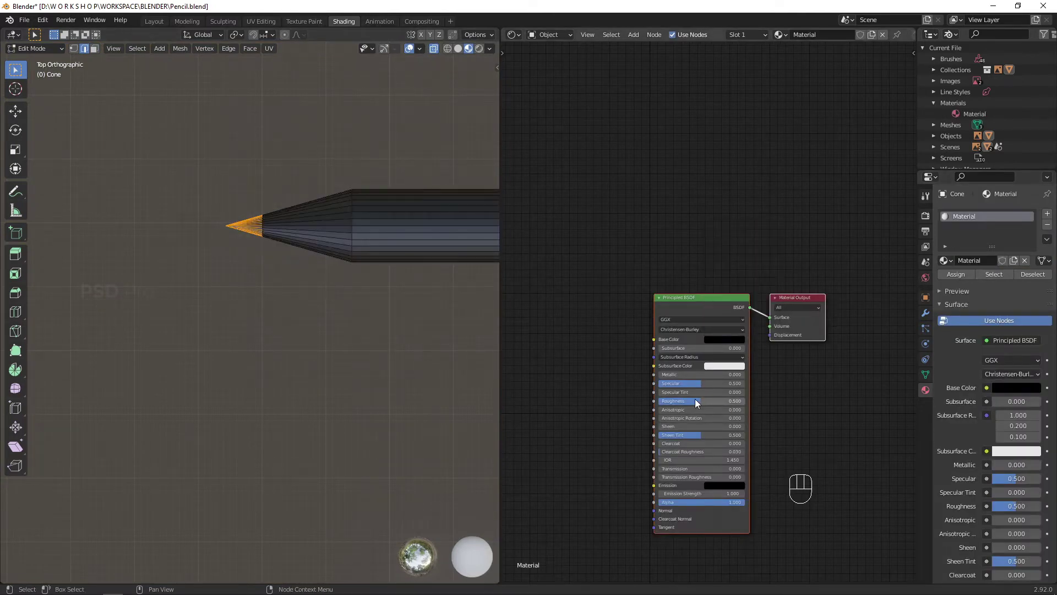
left_click_drag(696, 402, 680, 402)
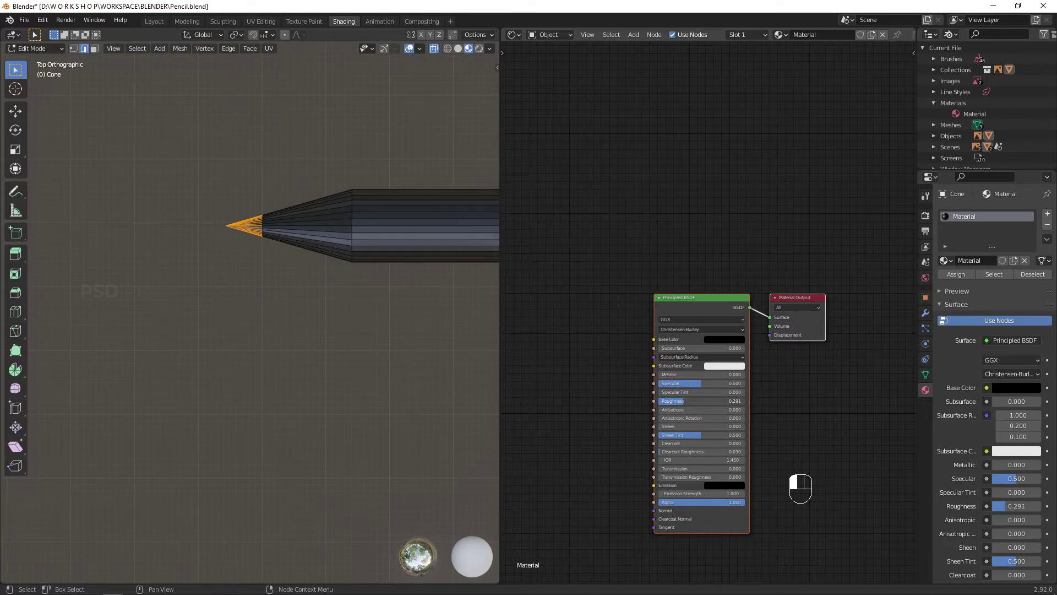
left_click(759, 224)
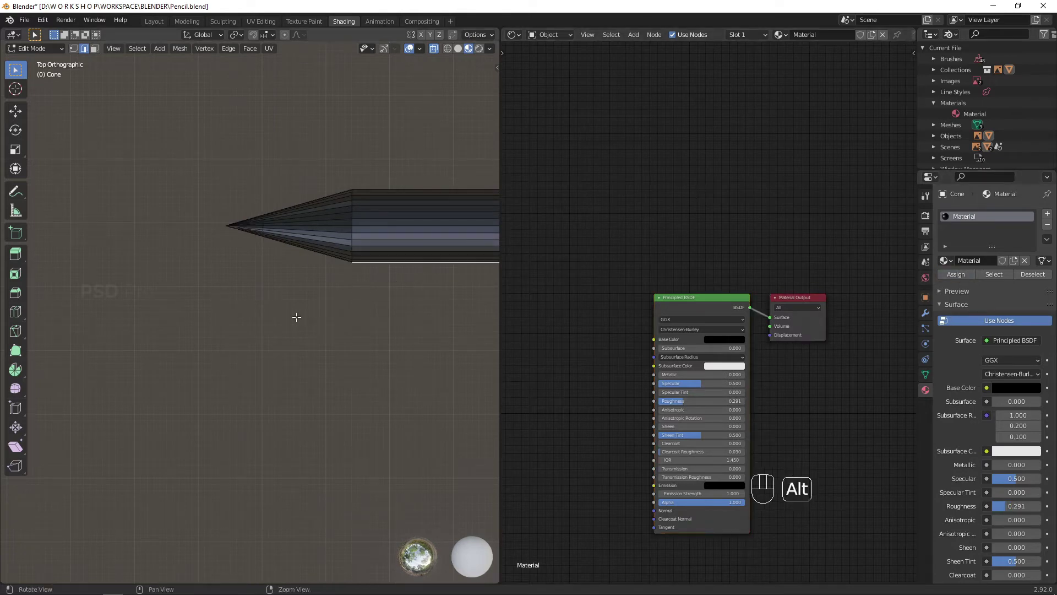
Step: Select all faces of the sharpened wood section between the lead and the pencil body
mouse_move(296, 317)
left_mouse_down("alt")
mouse_move(347, 253)
mouse_move(347, 297)
left_mouse_up("alt")
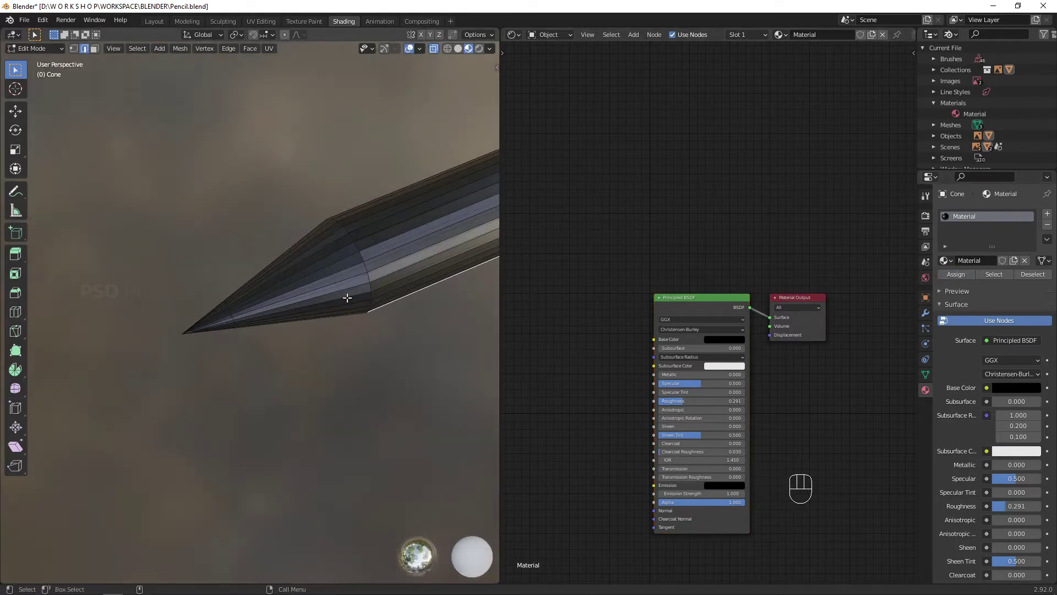
left_click(325, 277, "alt+shift")
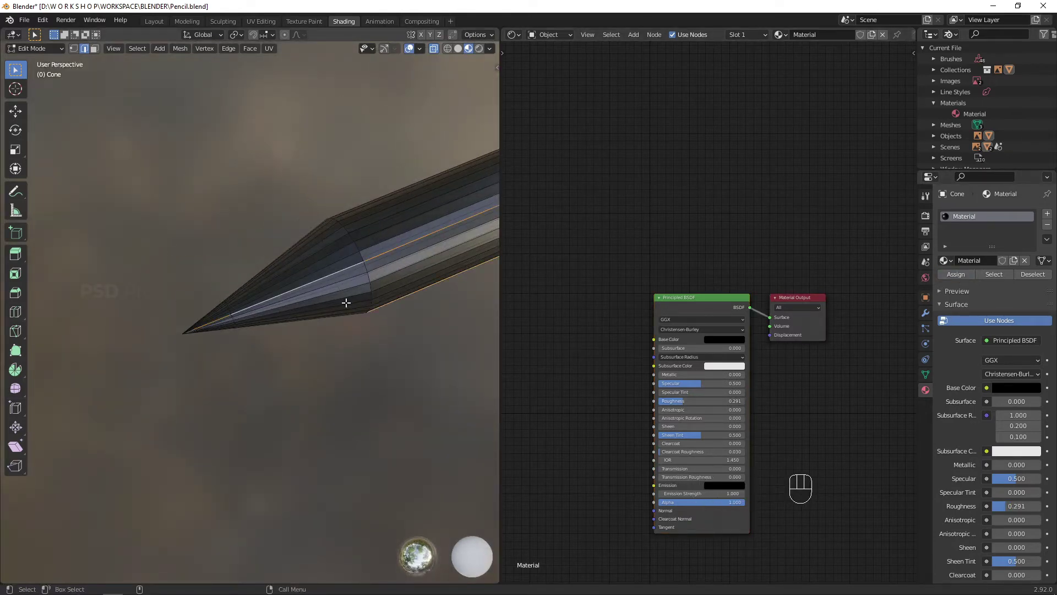
left_click(320, 280, "alt+shift")
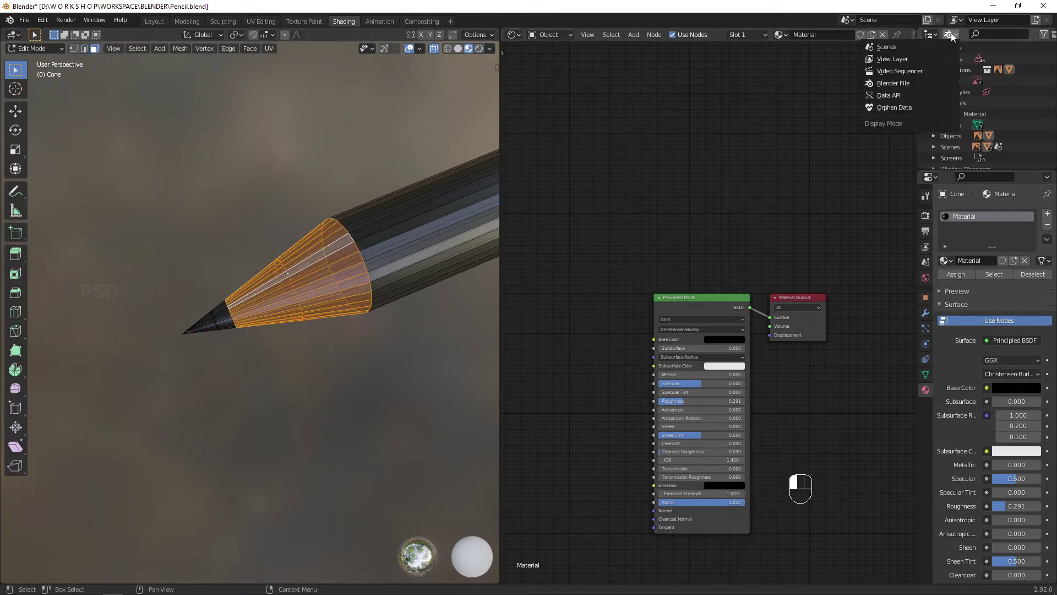
Step: Switch the outliner's display mode to View Layer and unhide the Empty reference image
left_click(916, 60)
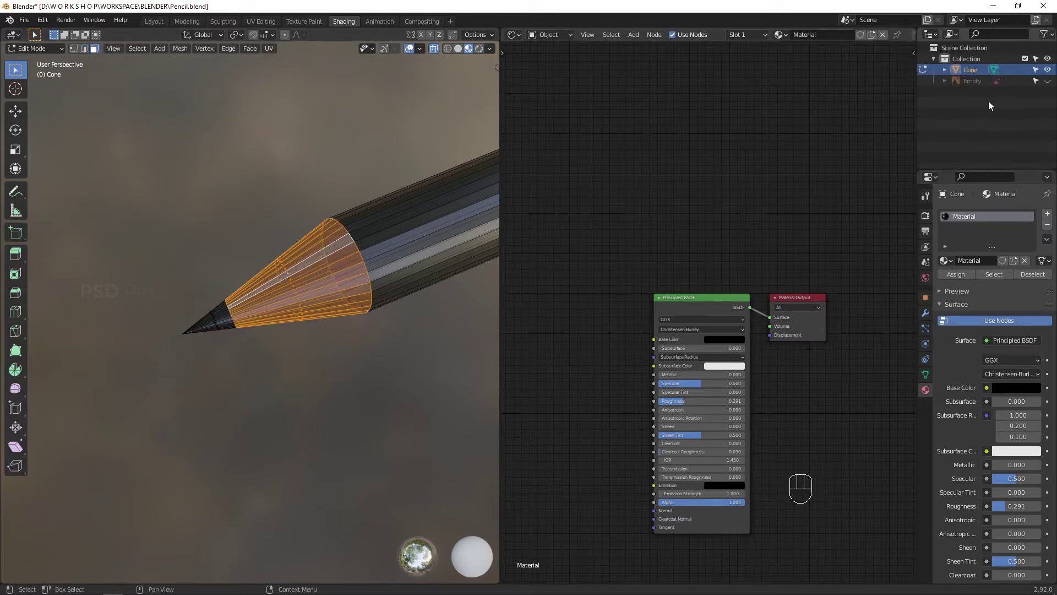
left_click(1047, 81)
mouse_move(330, 358)
left_mouse_down("alt")
mouse_move(360, 330)
mouse_move(347, 361)
mouse_move(380, 319)
left_mouse_up("alt")
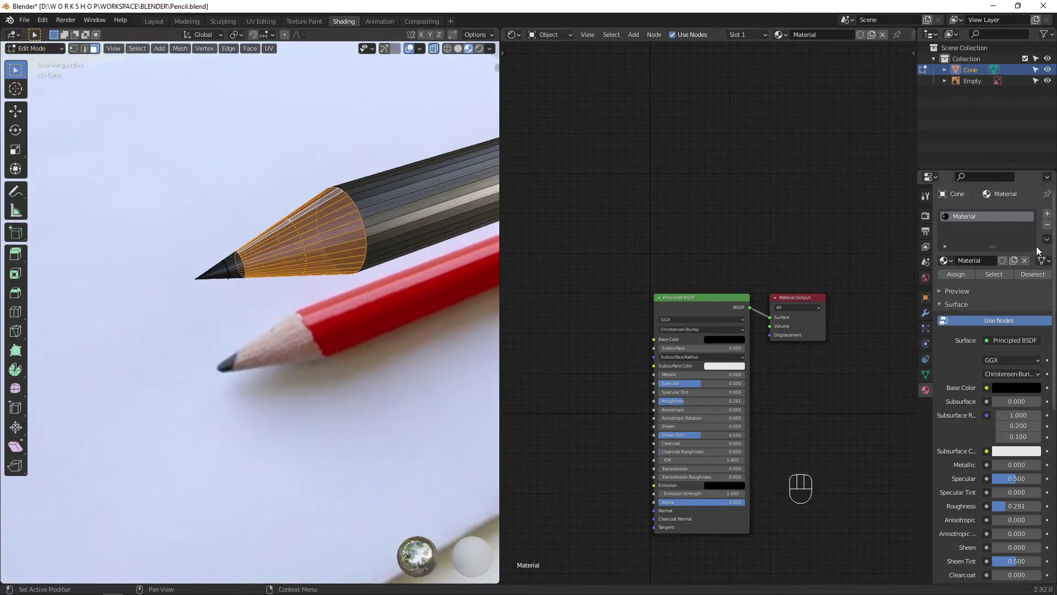
Step: Add a second material with a pale pink base color sampled from the reference pencil's wood and assign it to the selected faces
left_click(1046, 216)
left_click(993, 282)
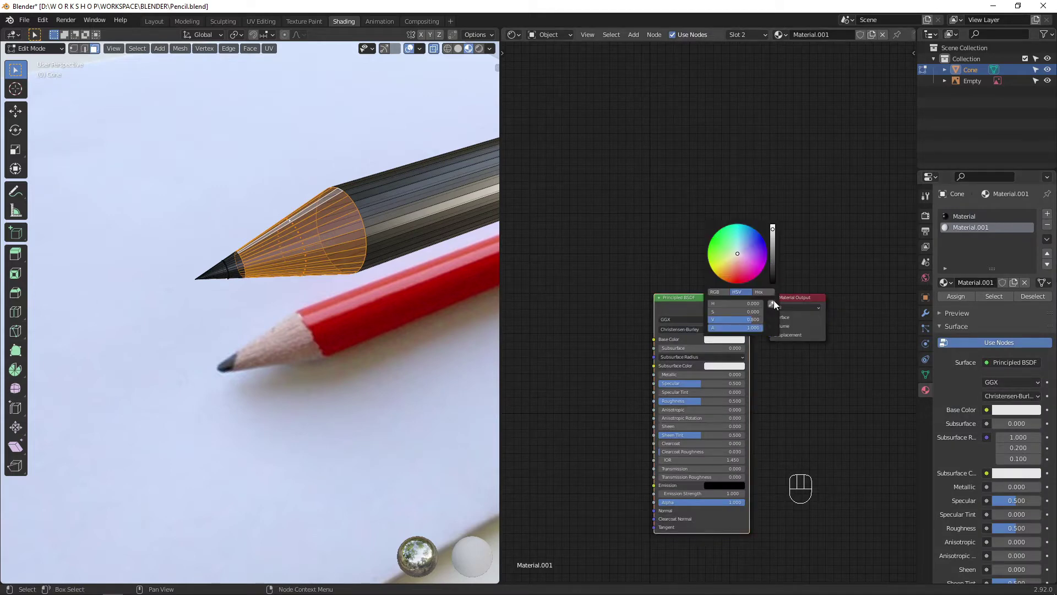
left_click(772, 302)
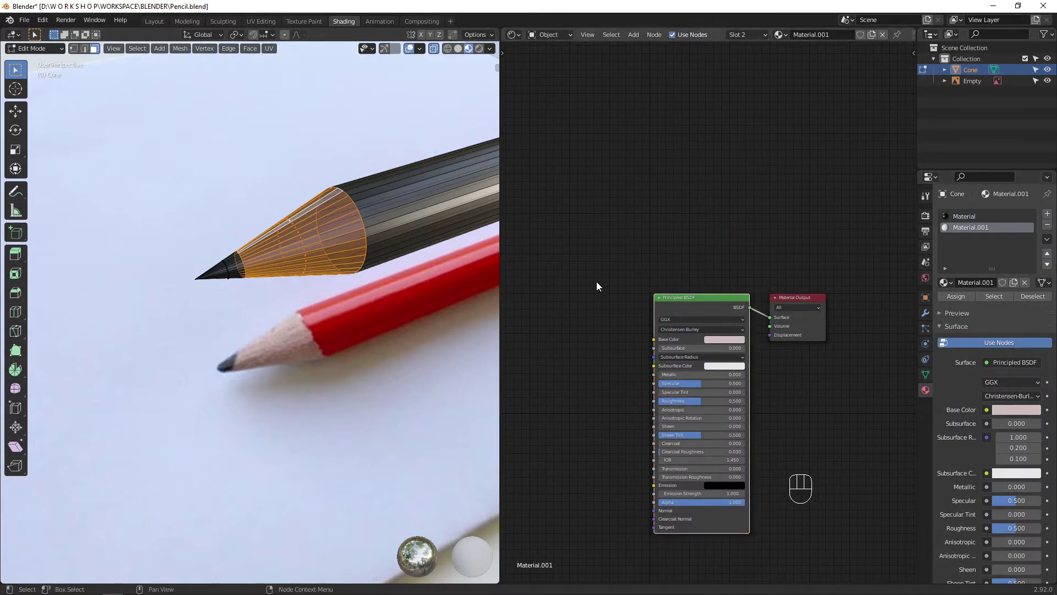
left_click(964, 296)
key("Tab")
mouse_move(406, 294)
left_mouse_down("alt")
mouse_move(421, 344)
mouse_move(405, 366)
mouse_move(323, 362)
mouse_move(391, 384)
left_mouse_up("alt")
Step: Select the faces of the pencil's long body in edit mode, using top view
key("grave")
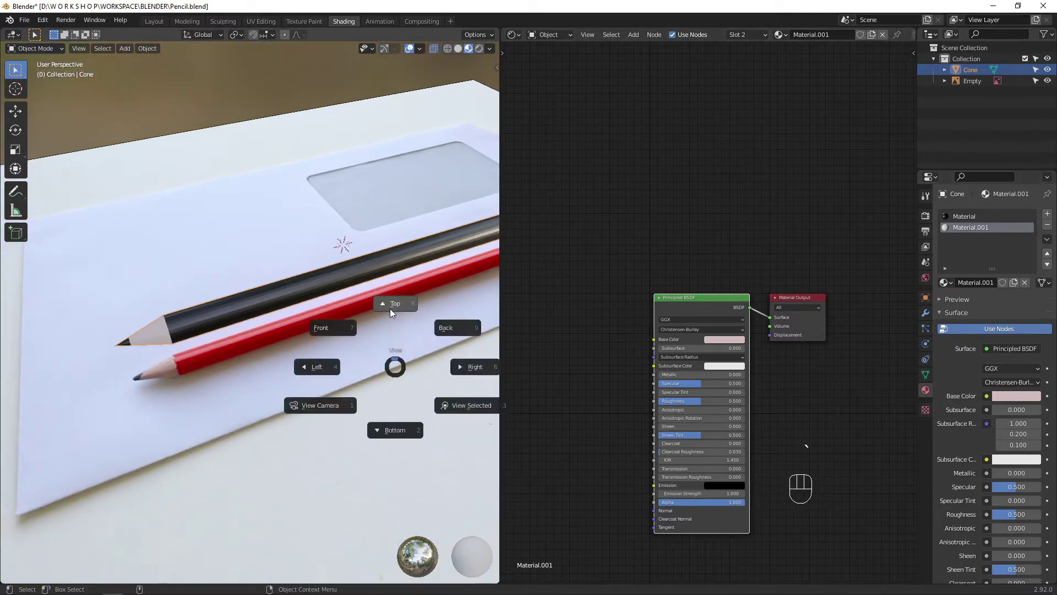
left_click(389, 306)
key("Tab")
scroll(408, 308, "down", 6)
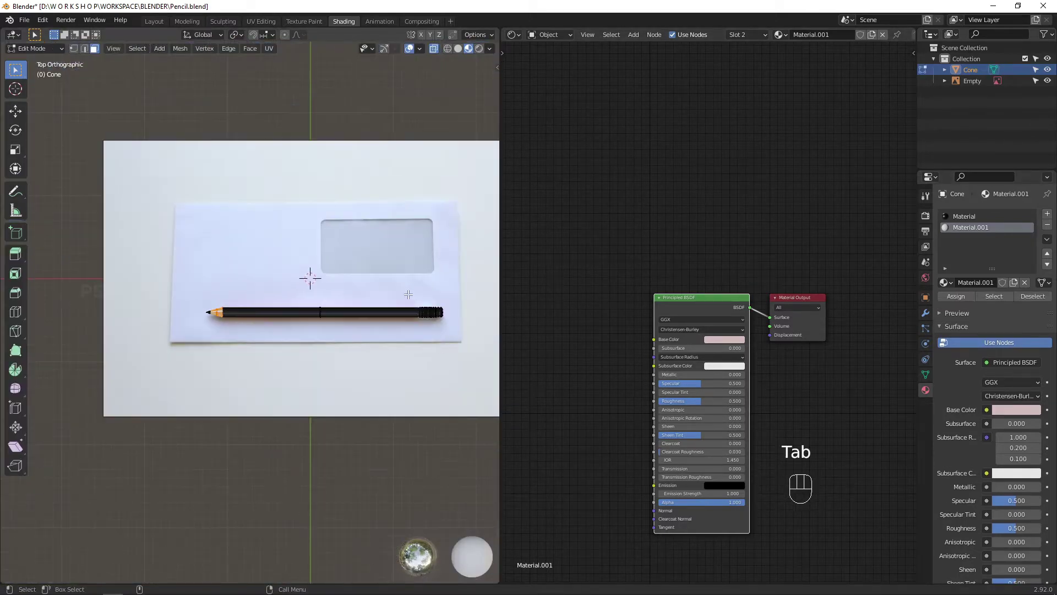
left_click_drag(281, 370, 367, 355, "alt")
Step: Add a third material, assign it to the body faces, and give it an orange-yellow base color
left_click(1047, 213)
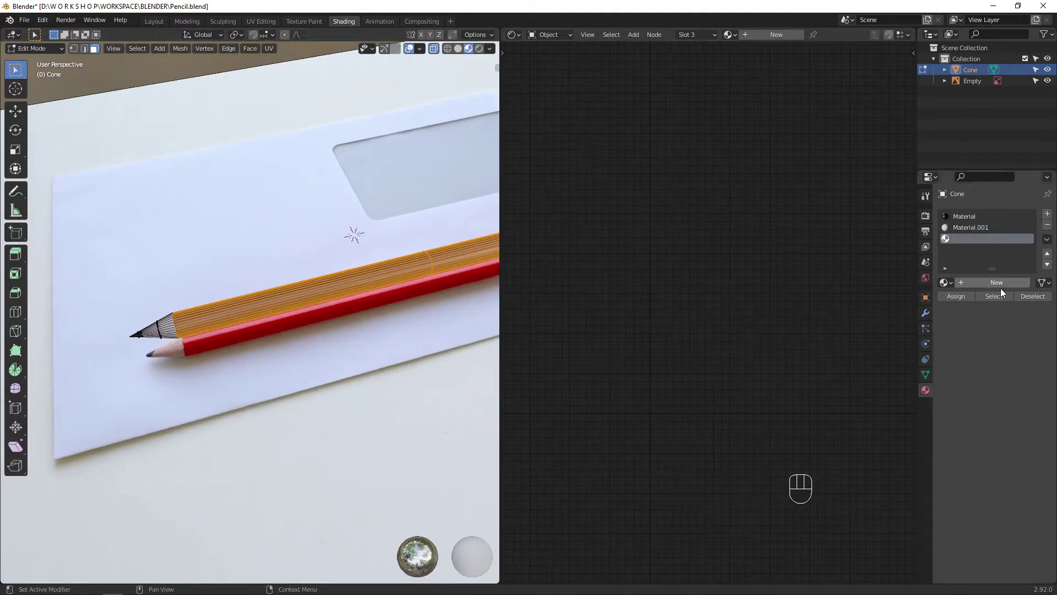
left_click(996, 283)
left_click(960, 295)
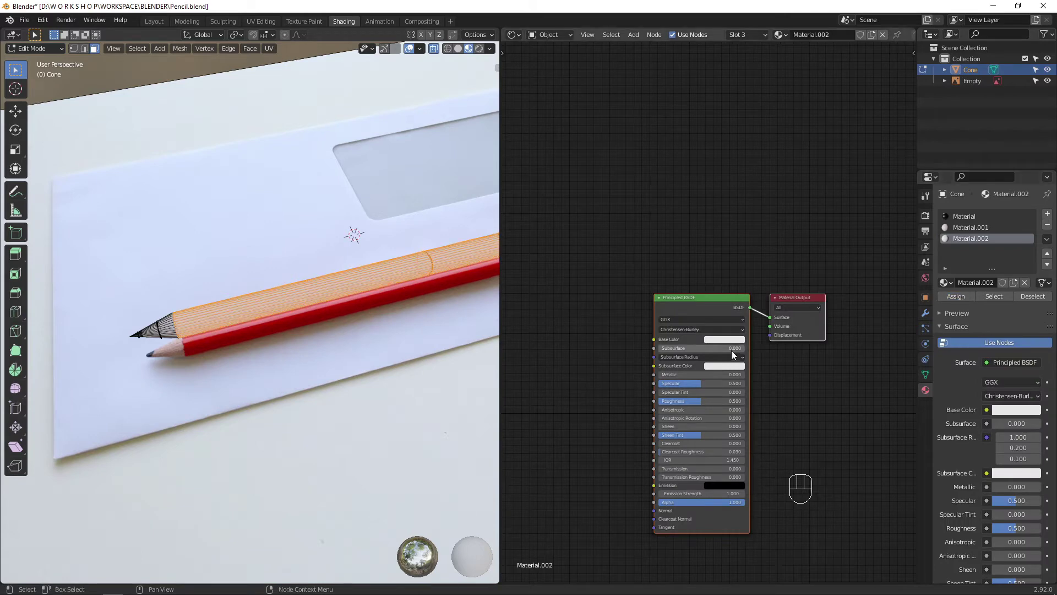
left_click_drag(711, 267, 719, 277)
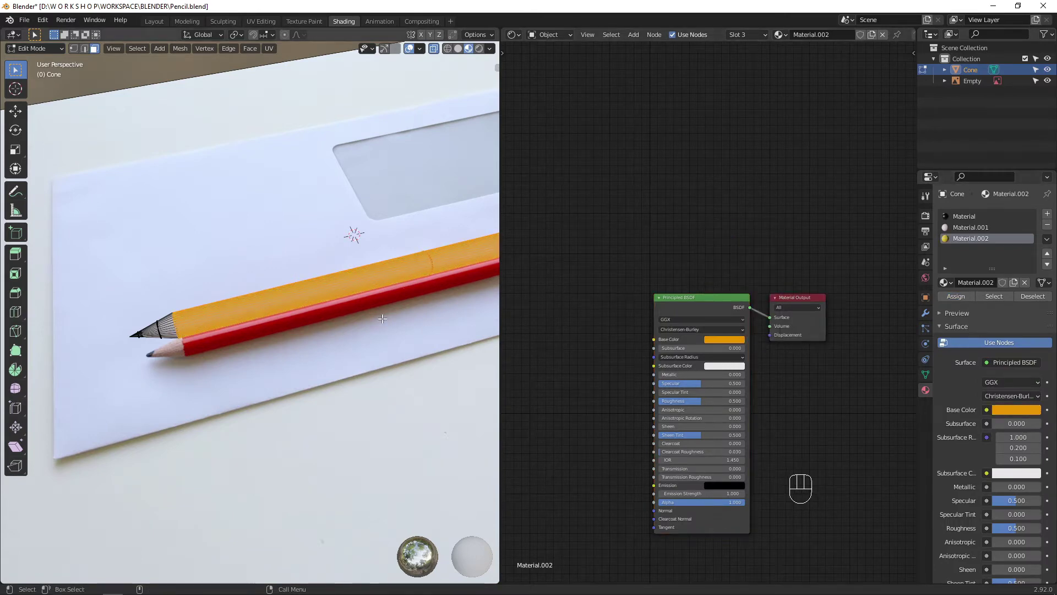
key("Tab")
Step: Select the faces of the ridged ferrule in edit mode, using top view
mouse_move(320, 362)
middle_mouse_down("alt")
mouse_move(37, 375)
mouse_move(226, 342)
mouse_move(236, 324)
mouse_move(402, 344)
mouse_move(304, 357)
mouse_move(314, 329)
mouse_move(237, 295)
middle_mouse_up("alt")
right_click_drag(236, 295, 323, 243, "alt")
left_click_drag(322, 243, 363, 259, "alt")
right_click_drag(237, 330, 284, 300, "alt")
middle_click_drag(284, 300, 332, 306, "alt")
key("grave")
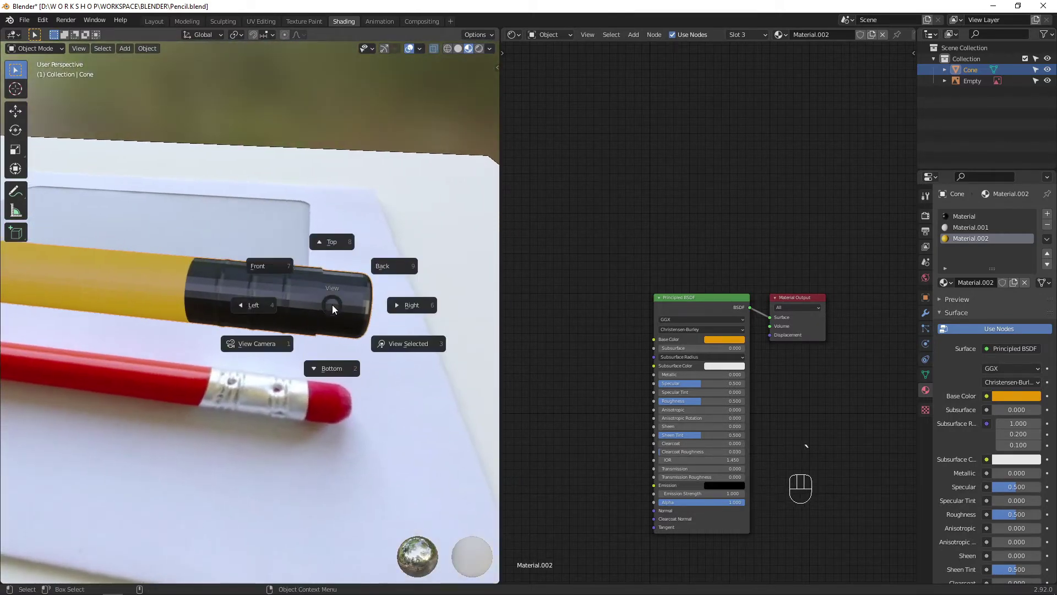
key("grave")
left_click(332, 241)
key("Tab")
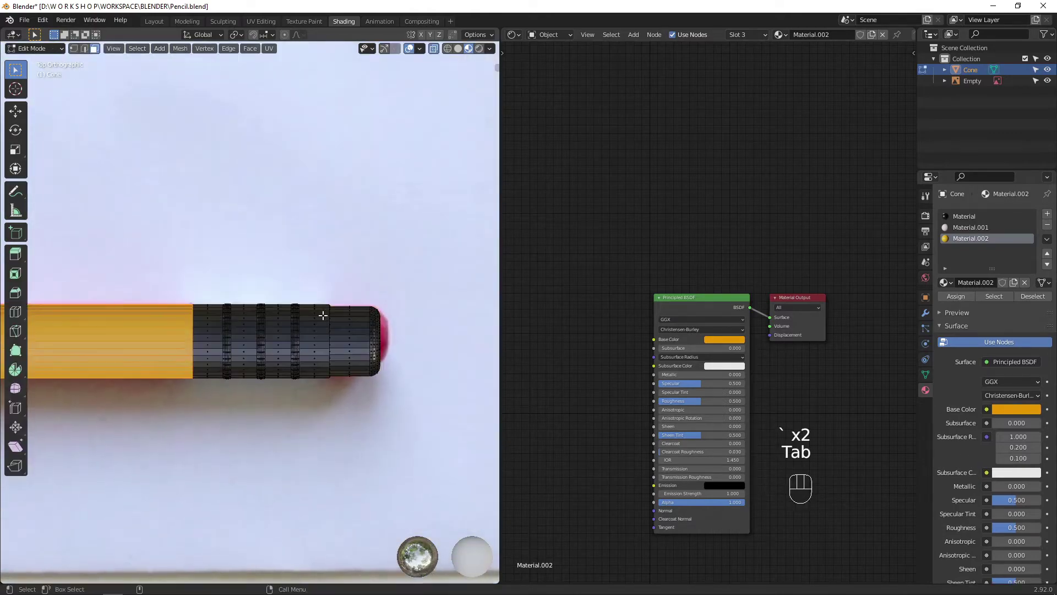
mouse_move(318, 295)
left_mouse_down()
mouse_move(302, 358)
mouse_move(201, 399)
mouse_move(202, 432)
mouse_move(248, 398)
mouse_move(240, 335)
left_mouse_up()
Step: Add a fourth material using a Glossy BSDF surface with a light gray color and assign it to the ferrule
left_click(1047, 213)
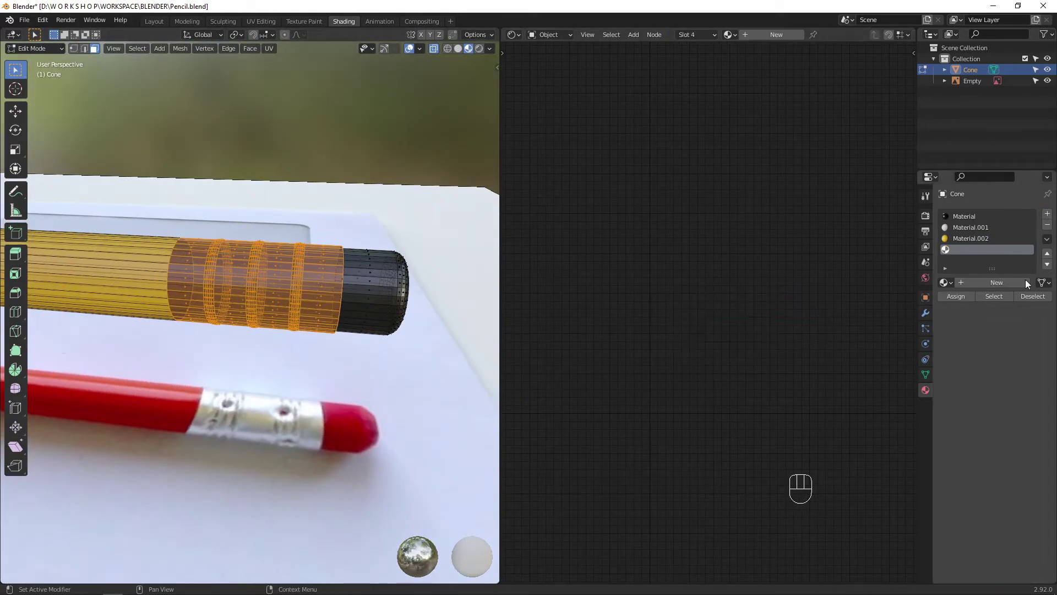
left_click(972, 283)
left_click(960, 297)
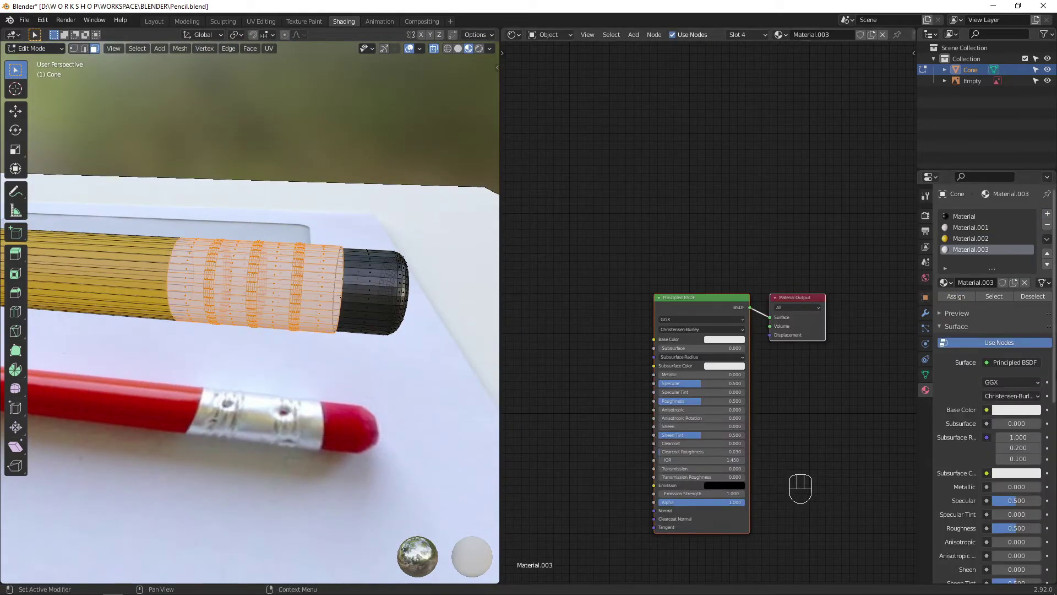
left_click(1023, 363)
left_click(921, 168)
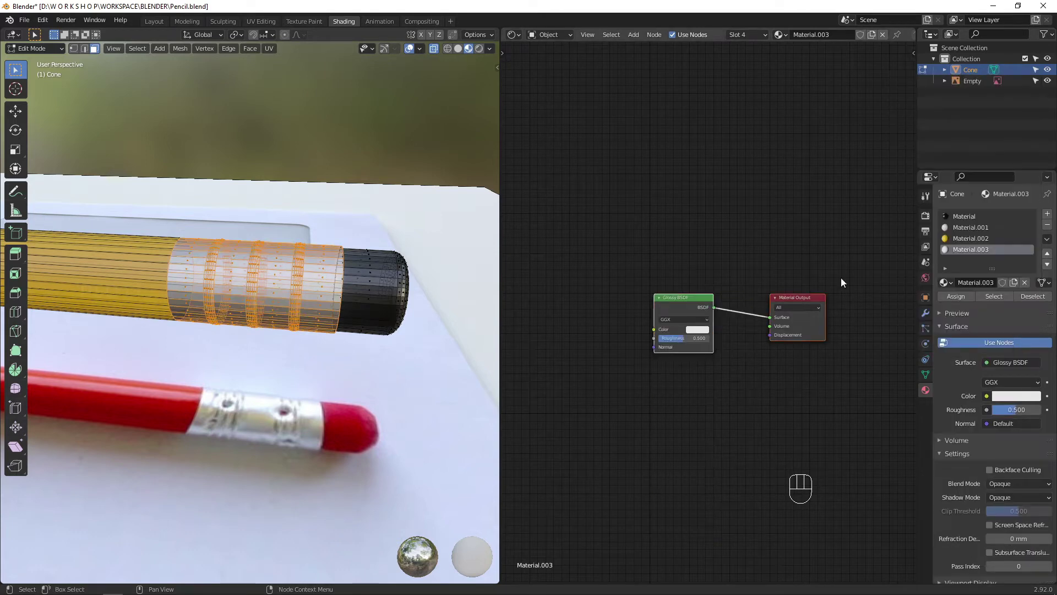
left_click(698, 330)
left_click_drag(754, 222, 754, 225)
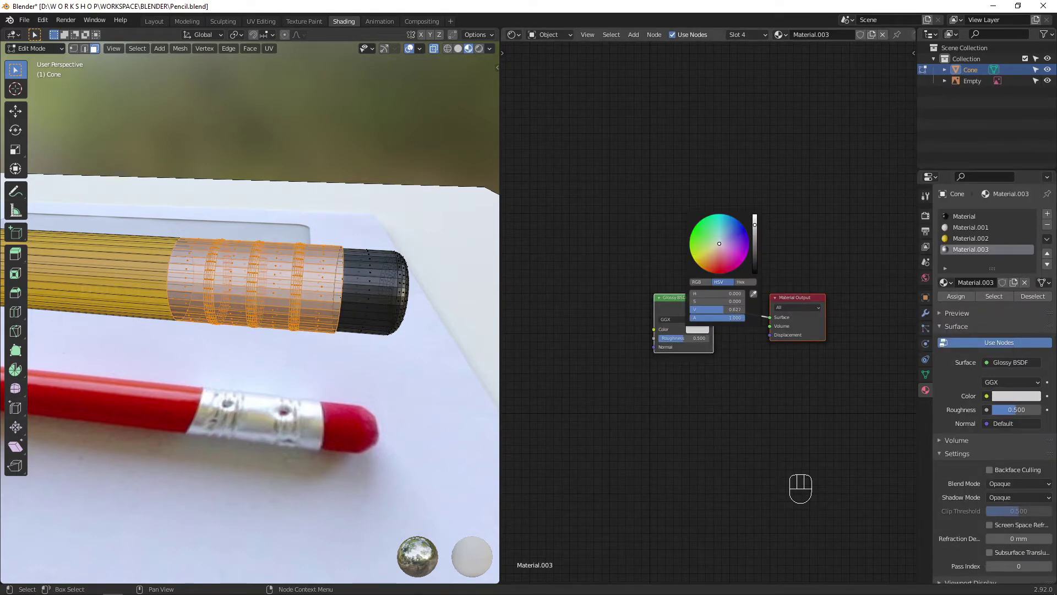
Step: Select the eraser's faces at the end of the pencil, using top view
left_click(415, 324)
key("grave")
left_click(427, 181)
left_click_drag(417, 278, 395, 357)
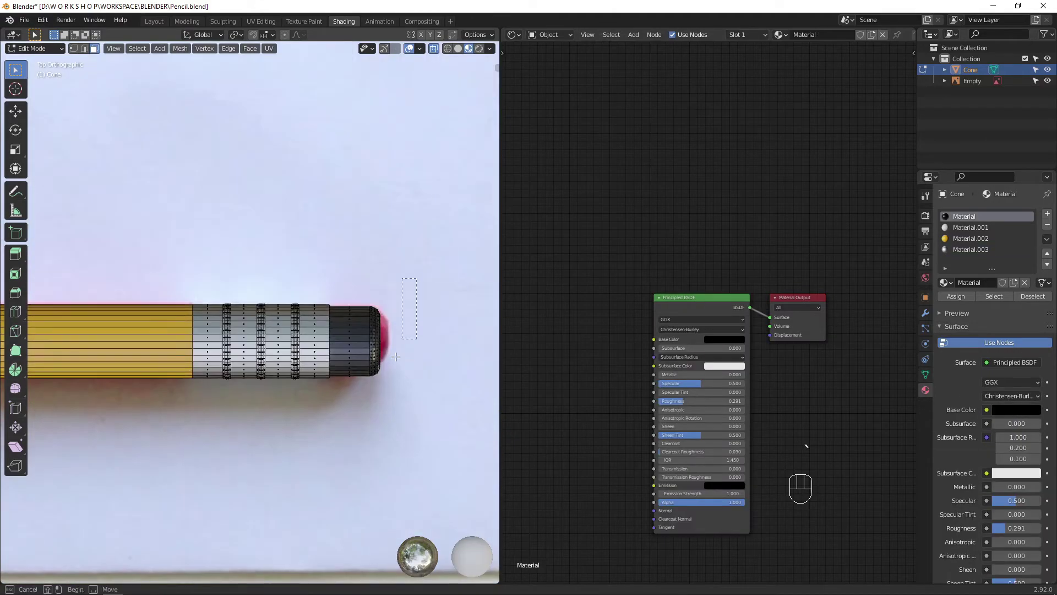
mouse_move(340, 463)
left_mouse_down()
mouse_move(323, 382)
mouse_move(293, 342)
mouse_move(294, 378)
mouse_move(353, 352)
left_mouse_up()
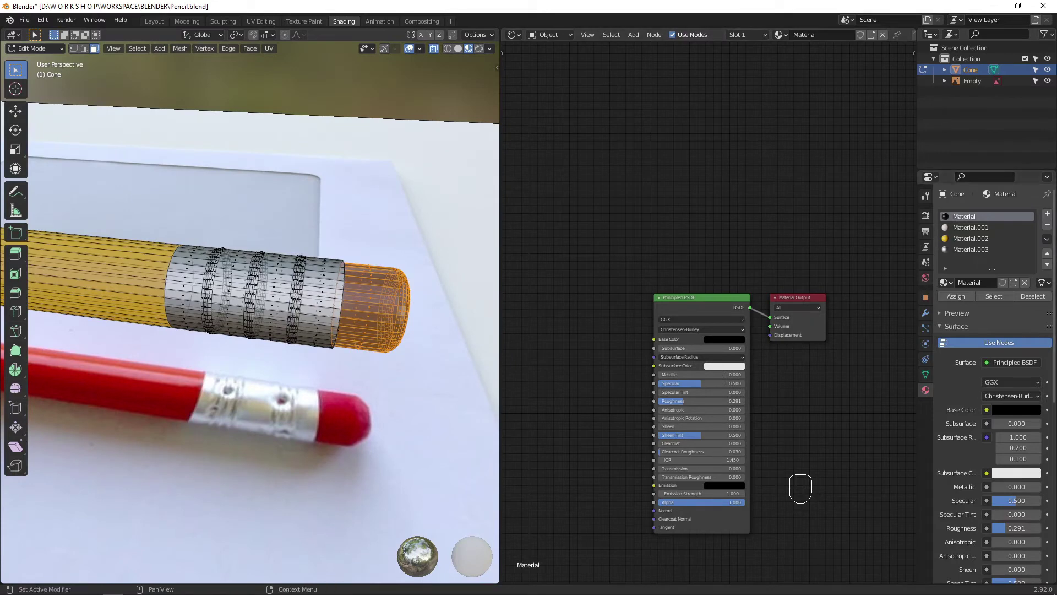
Step: Add a fifth material with a crimson base color and a roughness of 0.768
left_click(1048, 214)
left_click(980, 281)
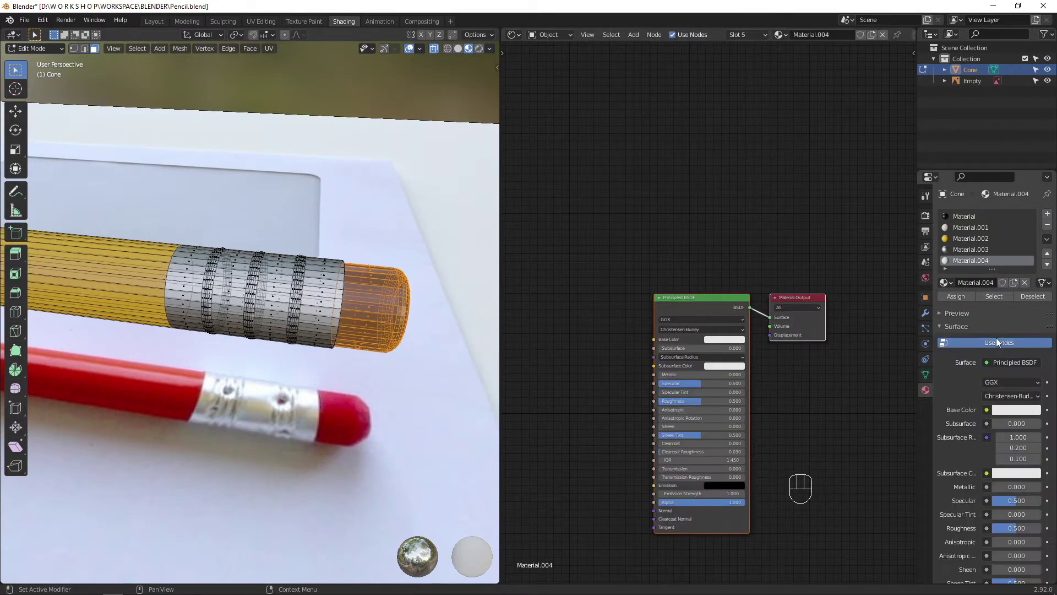
left_click(1022, 416)
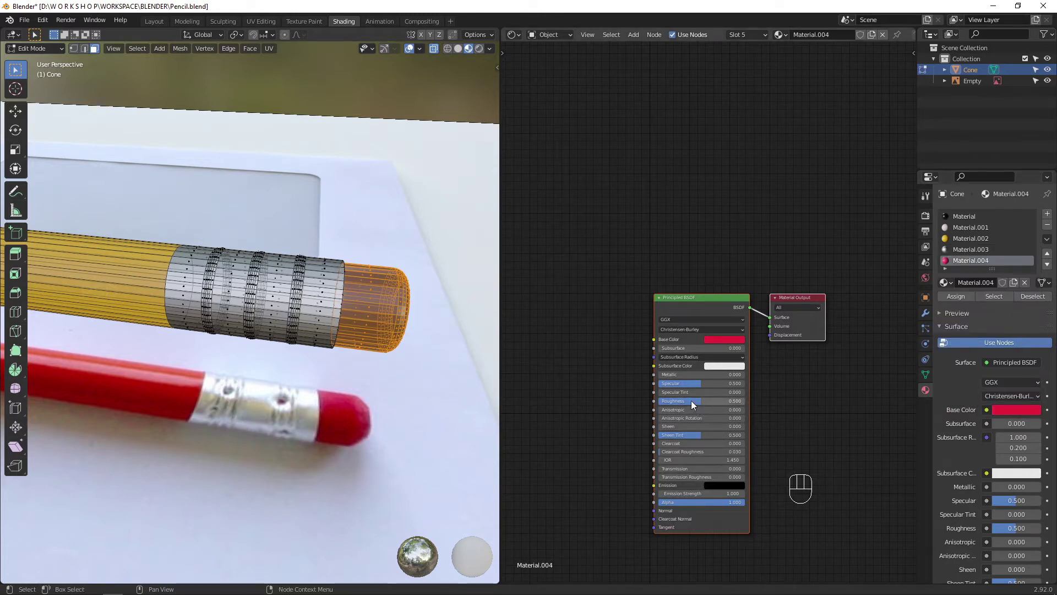
Step: Turn off X-ray and assign the crimson material to the selected eraser faces
left_click(437, 48)
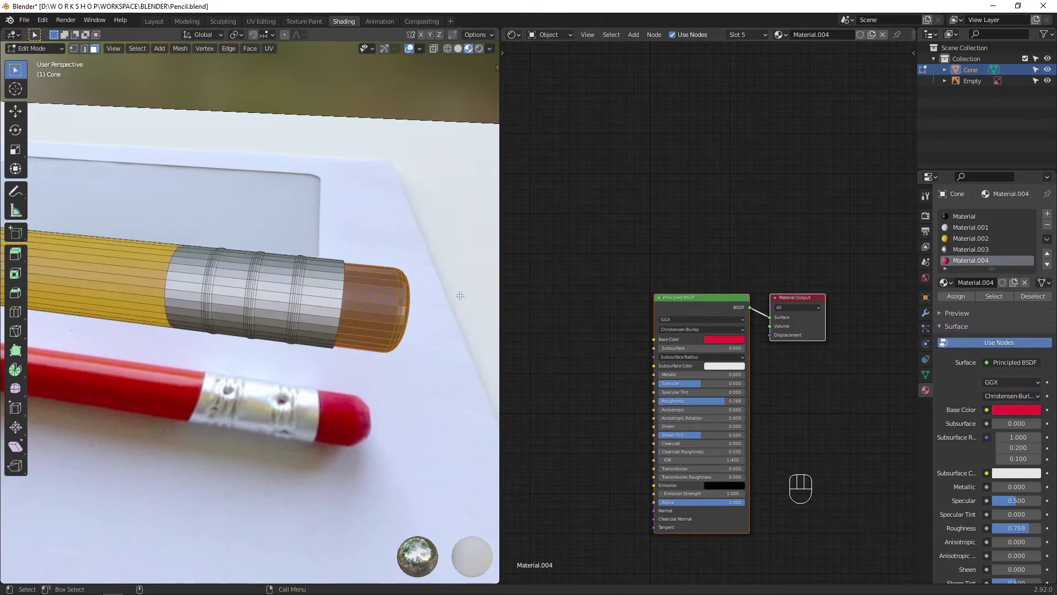
middle_click_drag(418, 182, 425, 200, "alt")
left_click(962, 295)
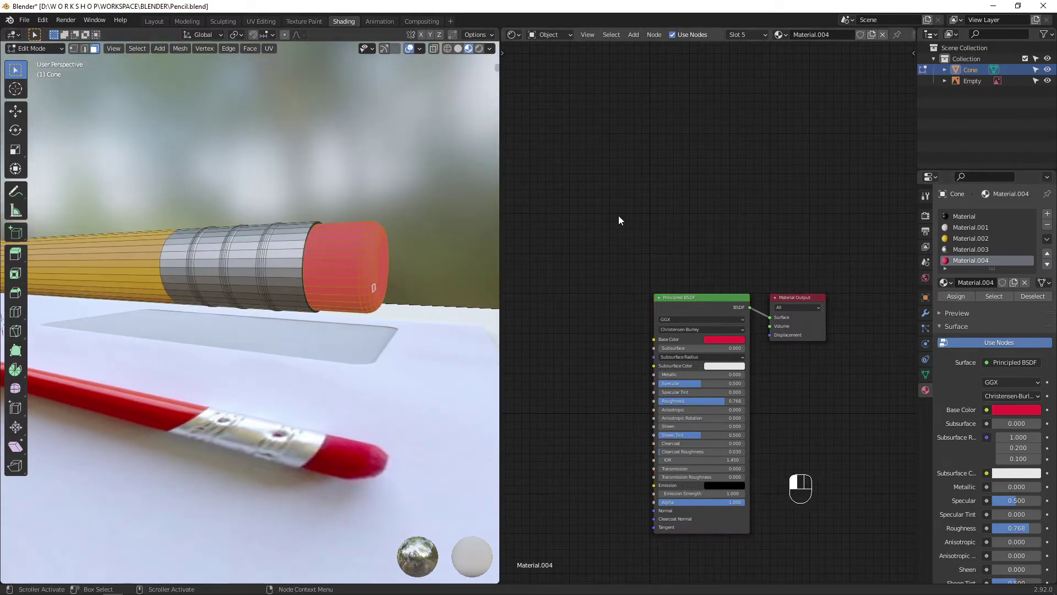
Step: Select the thin black ring of faces between ferrule and eraser and assign the glossy ferrule material, Material.003, to it
key("Tab")
mouse_move(415, 333)
left_mouse_down("alt")
mouse_move(305, 328)
mouse_move(349, 353)
mouse_move(385, 344)
mouse_move(311, 326)
mouse_move(370, 340)
mouse_move(394, 312)
left_mouse_up("alt")
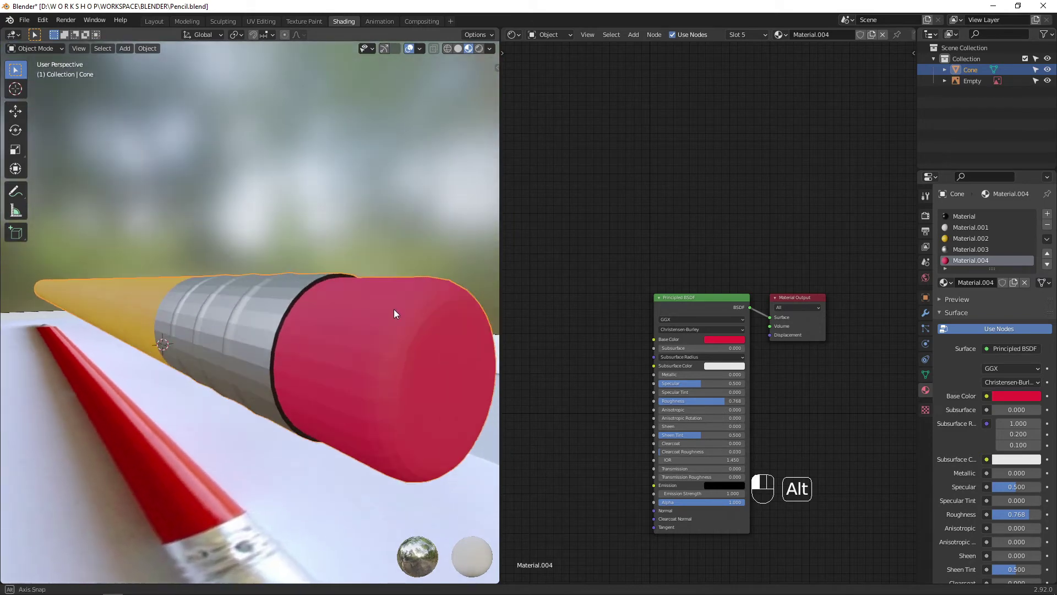
key("Tab")
scroll(300, 329, "up", 2)
left_click(316, 294)
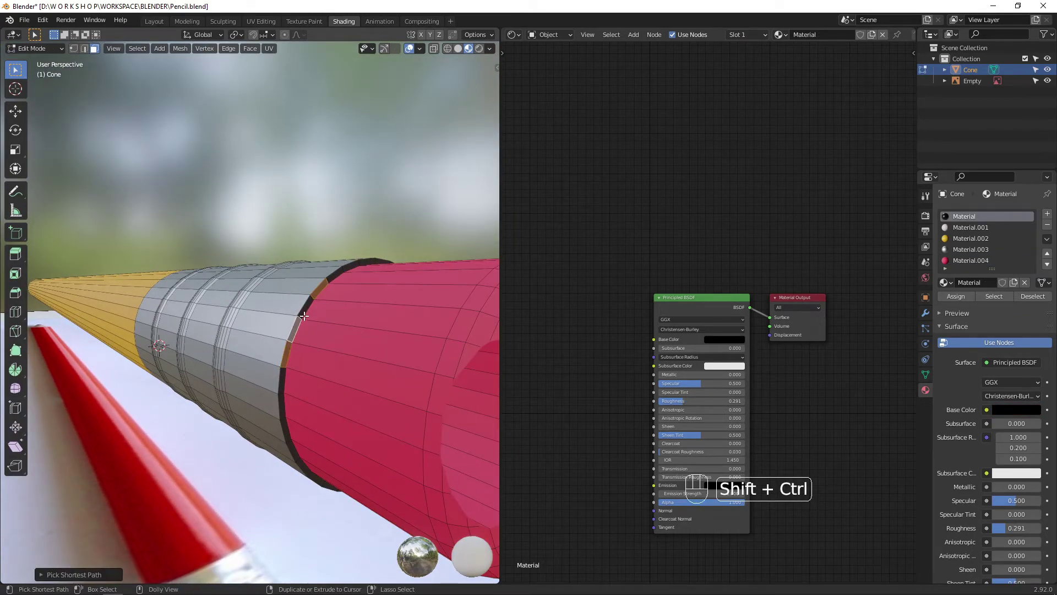
mouse_move(317, 381)
left_mouse_down("alt")
mouse_move(272, 378)
mouse_move(281, 309)
mouse_move(272, 246)
mouse_move(474, 392)
left_mouse_up("alt")
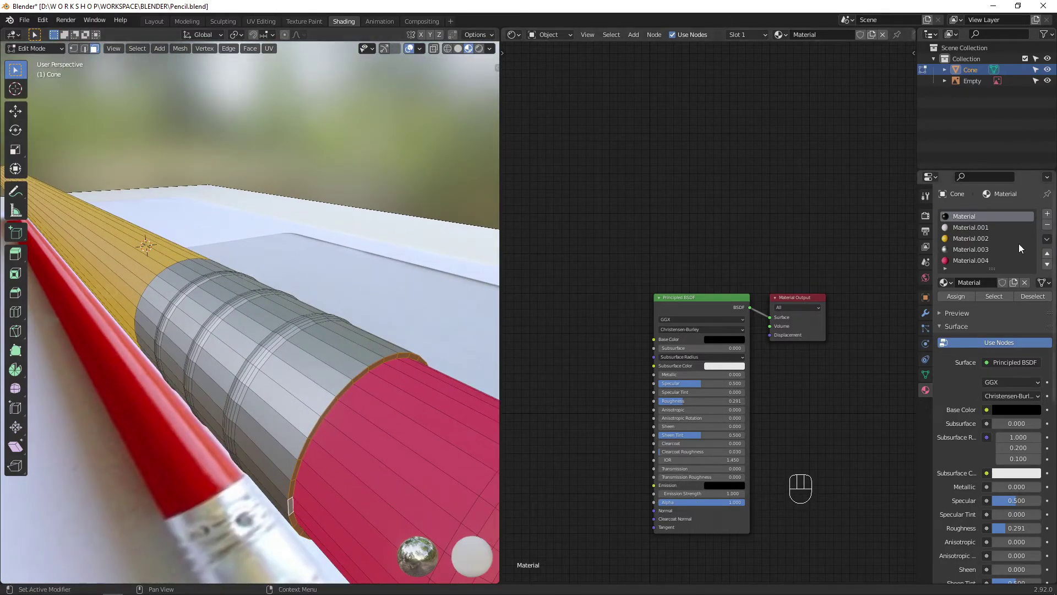
scroll(981, 248, "down", 1)
left_click(978, 230)
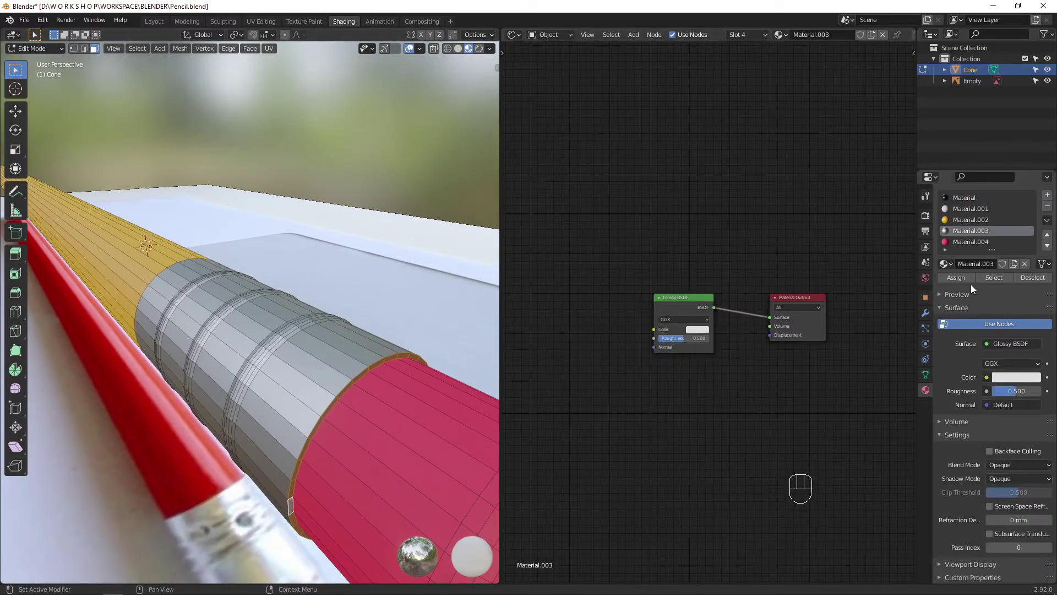
Step: Inspect the material coverage around the pencil from several angles, leaving edit mode
left_click_drag(369, 267, 276, 335, "alt")
middle_click_drag(276, 335, 358, 375, "alt")
left_click_drag(358, 374, 487, 349, "alt")
right_click_drag(488, 350, 245, 401, "alt")
middle_click_drag(245, 401, 397, 377, "alt")
right_click_drag(396, 377, 342, 328, "alt")
right_click_drag(299, 429, 337, 379, "alt")
left_click_drag(337, 379, 330, 361, "alt")
key("Tab")
right_click_drag(353, 336, 384, 376, "alt")
mouse_move(384, 377)
left_mouse_down("alt")
mouse_move(401, 447)
mouse_move(268, 420)
mouse_move(332, 425)
left_mouse_up("alt")
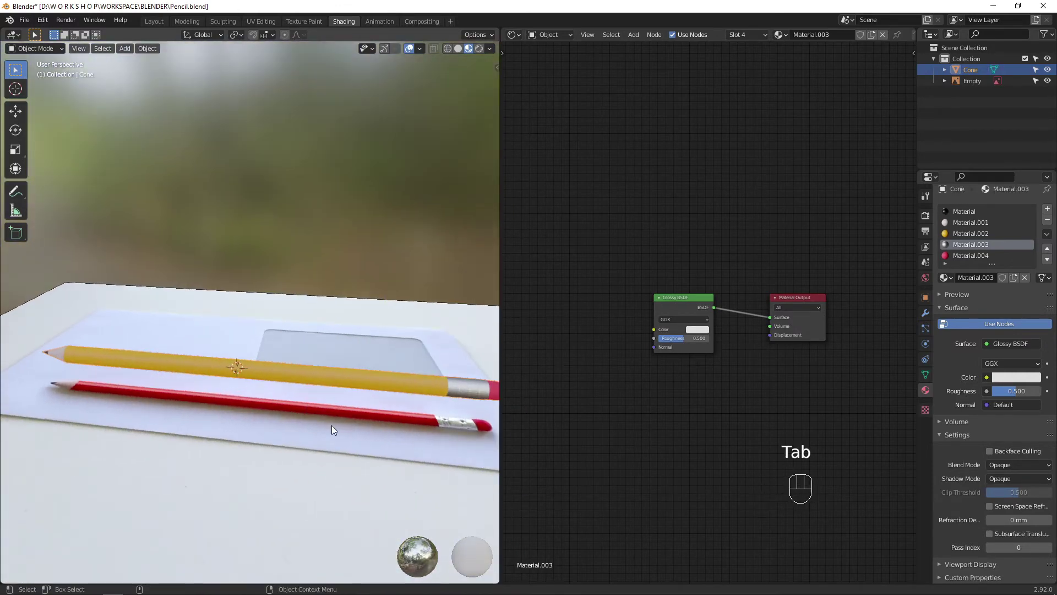
Step: Set the roughness of the yellow body material, Material.002, to 0.164
left_click(970, 239)
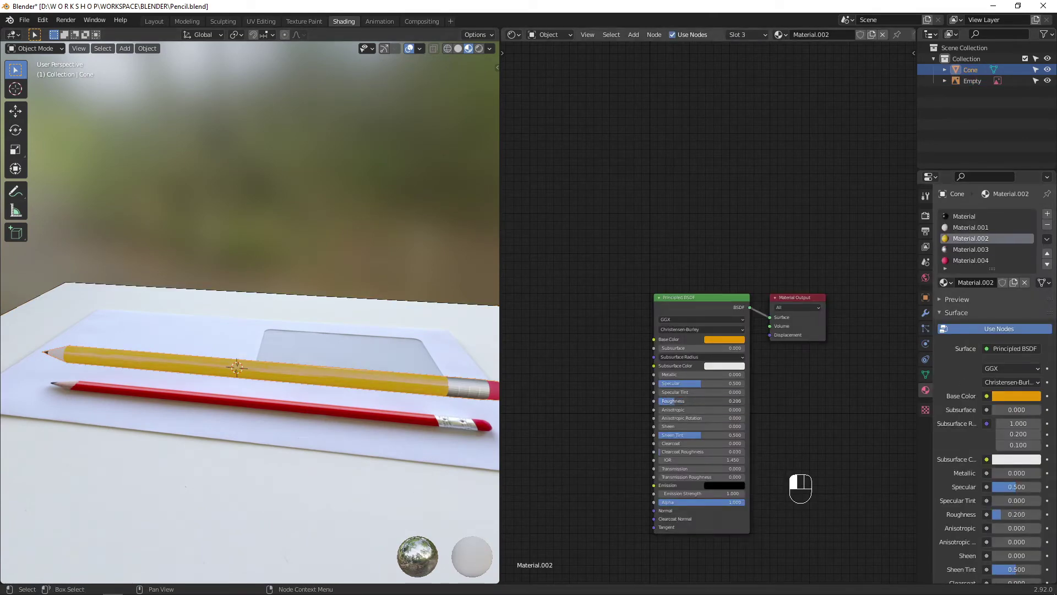
left_click(451, 382)
left_click(461, 384)
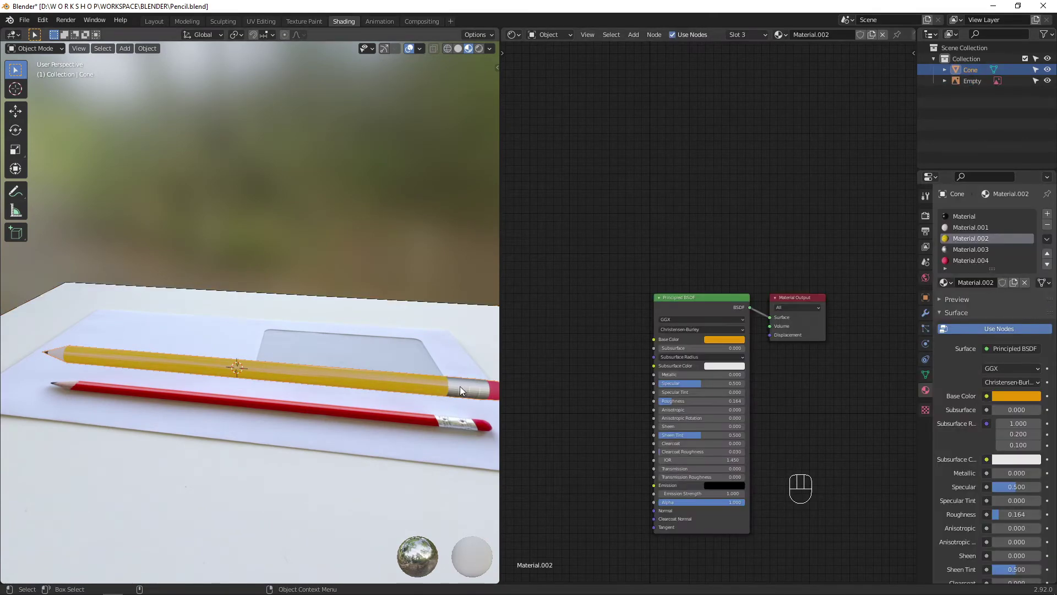
Step: Set the roughness to 0.208 for the ferrule's glossy material and to 0.155 for the black lead material
left_click(954, 250)
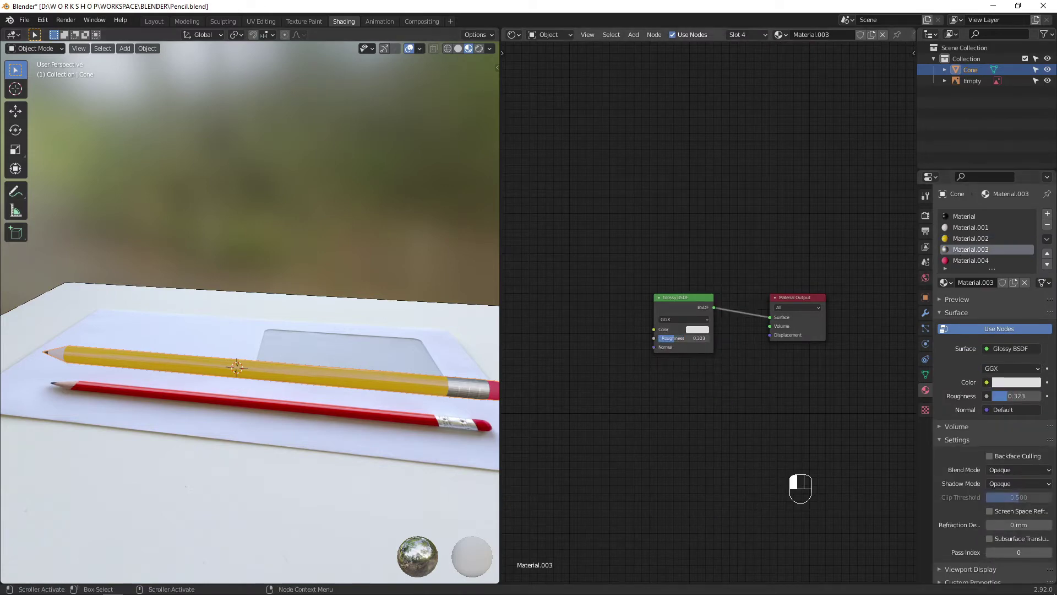
mouse_move(430, 407)
left_mouse_down("alt")
mouse_move(444, 411)
mouse_move(41, 419)
mouse_move(180, 434)
mouse_move(355, 411)
mouse_move(430, 425)
mouse_move(12, 417)
mouse_move(481, 420)
mouse_move(376, 328)
mouse_move(333, 364)
left_mouse_up("alt")
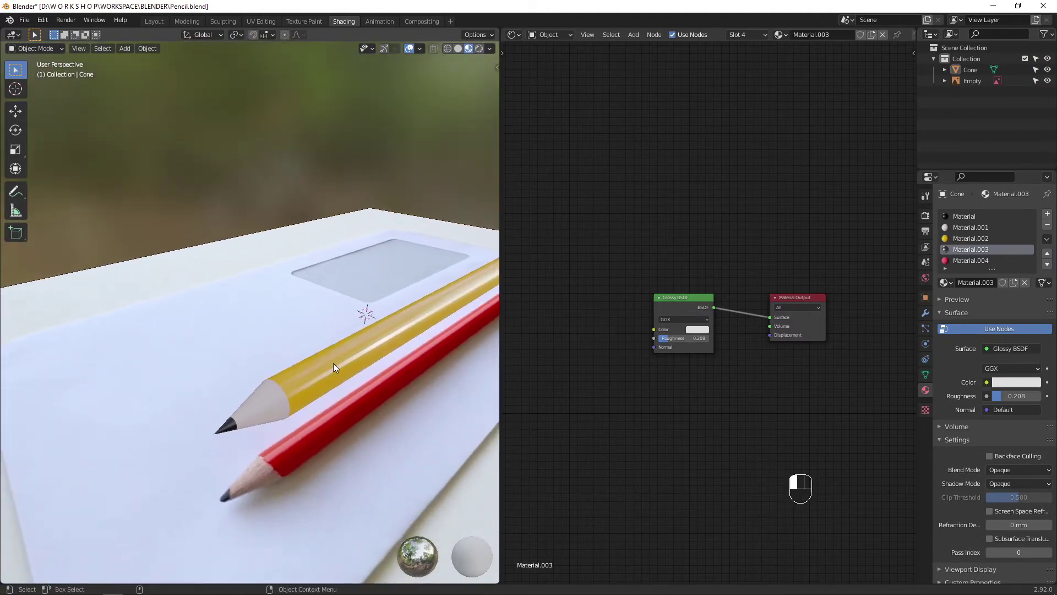
left_click(970, 228)
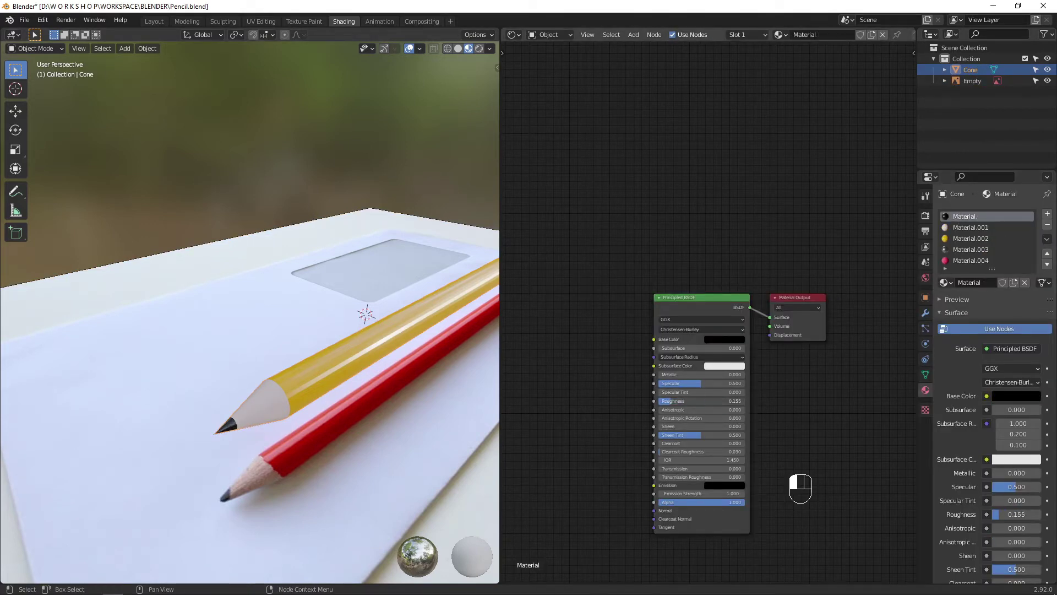
Step: Delete the reference image from the scene
left_click(369, 329)
scroll(355, 298, "down", 6)
mouse_move(412, 342)
left_mouse_down("alt")
mouse_move(284, 338)
mouse_move(289, 417)
mouse_move(401, 369)
mouse_move(352, 407)
left_mouse_up("alt")
key("Delete")
scroll(290, 416, "down", 3)
scroll(352, 407, "up", 5)
Step: Return to the Layout workspace and save the pencil file
left_click(154, 22)
mouse_move(517, 229)
left_mouse_down("alt")
mouse_move(507, 256)
mouse_move(524, 308)
left_mouse_up("alt")
key("ctrl+s")
Step: In the Modeling workspace, add a camera and align it to the top view of the pencil
left_click(187, 21)
key("grave")
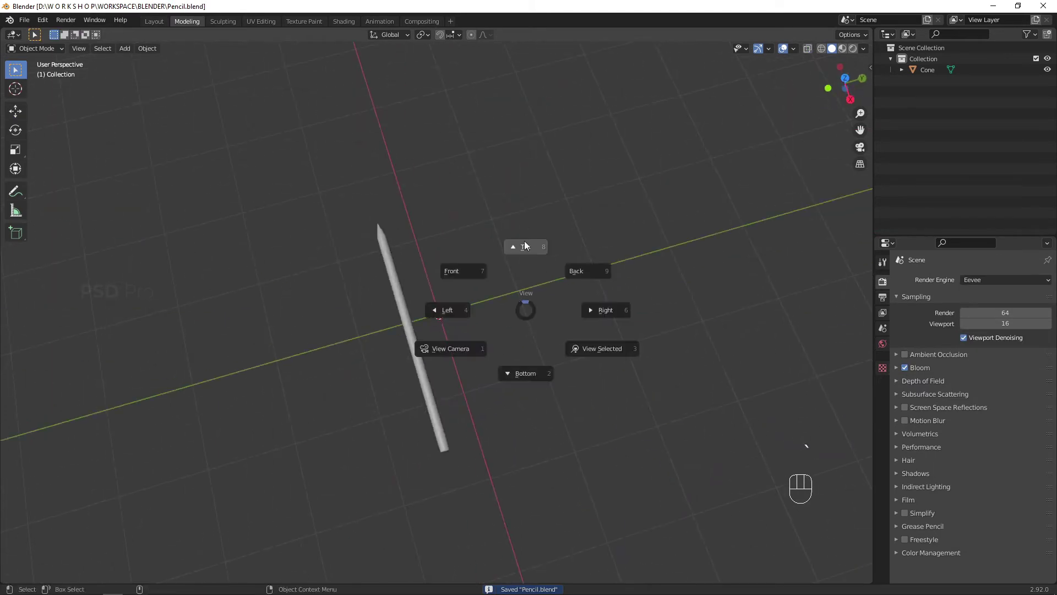
left_click(524, 246)
key("shift+a")
left_click(455, 460)
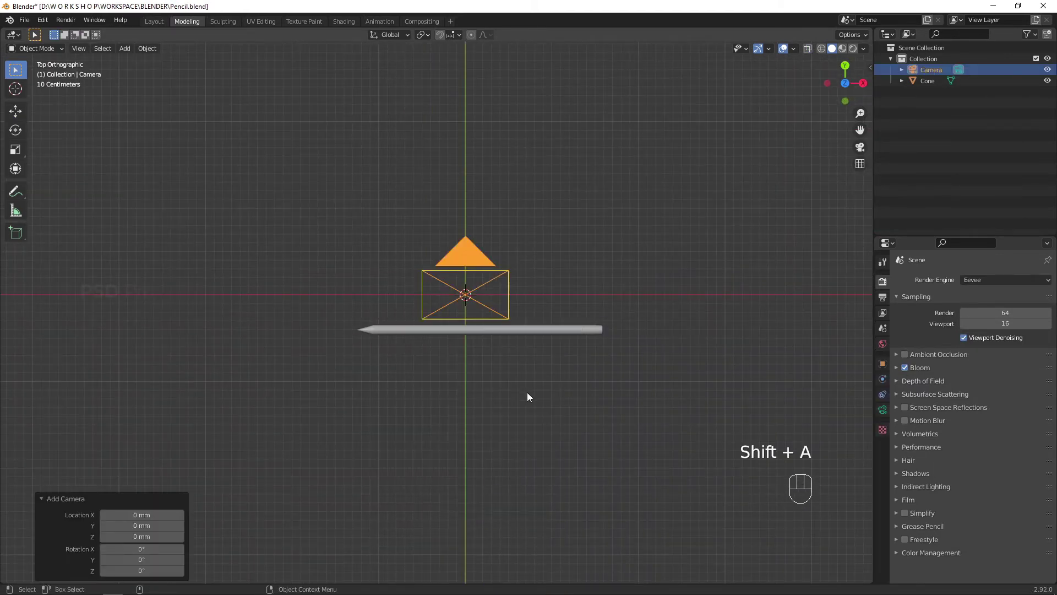
key("ctrl+alt+KP_0")
Step: Rotate the pencil 180° and a further 90° about the Z axis to point its tip along positive Y
left_click(538, 333)
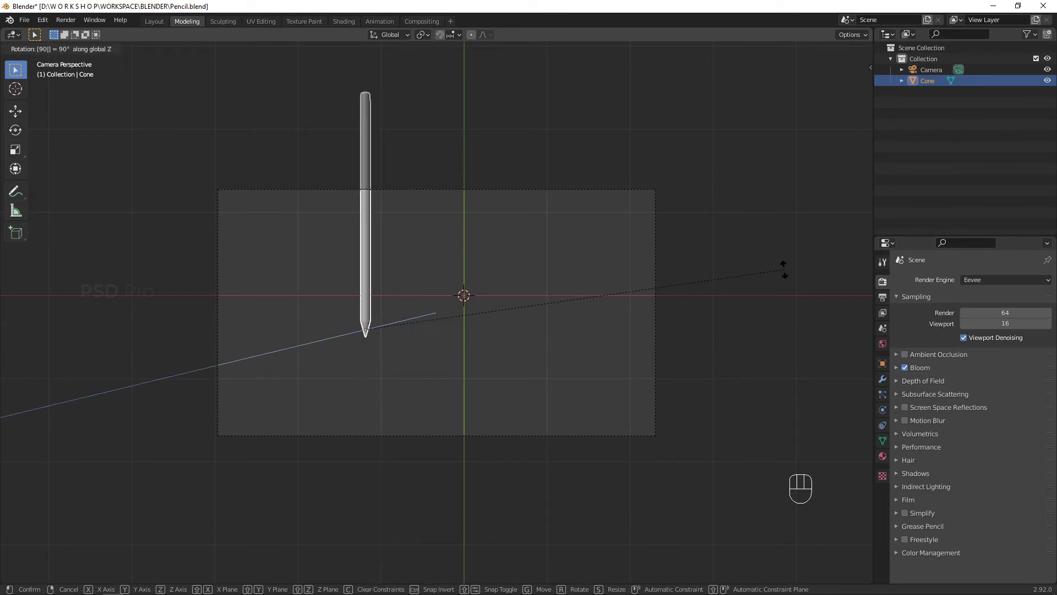
key("BackSpace")
key("BackSpace")
type("180")
key("Return")
type("rz90")
key("Return")
Step: Add a mesh plane beneath the pencil and scale it up uniformly beyond the width of the camera frame
left_click(474, 379)
mouse_move(453, 417)
right_mouse_down("alt")
mouse_move(356, 302)
mouse_move(471, 272)
right_mouse_up("alt")
key("shift+a")
mouse_move(448, 110)
left_click(514, 108)
key("s")
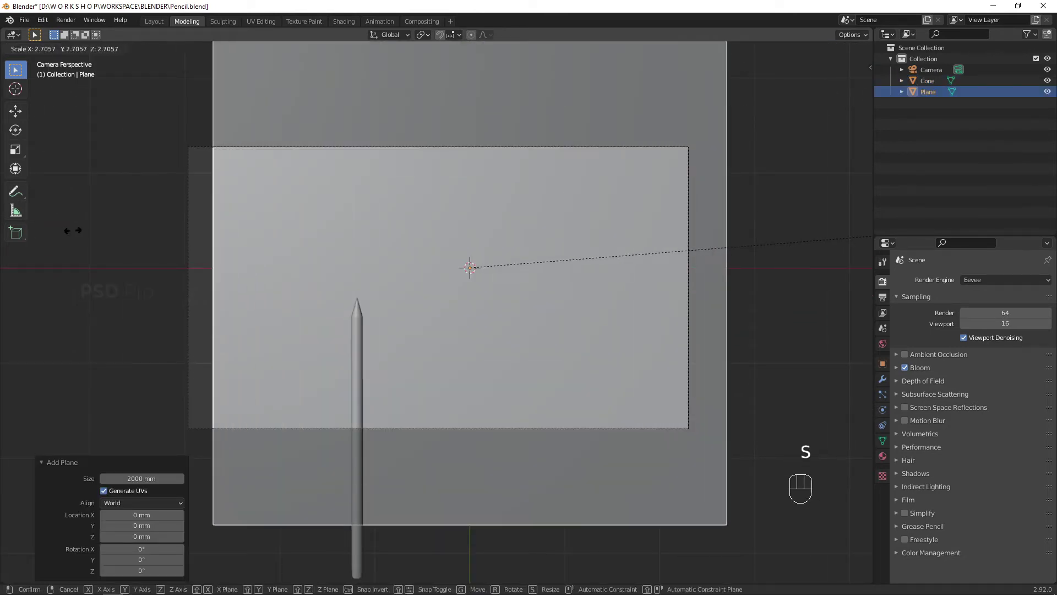
left_click(135, 220)
Step: Scale the plane to about 0.551 along Y and shift it along X to center it behind the camera frame
scroll(135, 219, "down", 4)
left_click(16, 149)
mouse_move(453, 248)
left_mouse_down()
mouse_move(453, 268)
mouse_move(455, 258)
left_mouse_up()
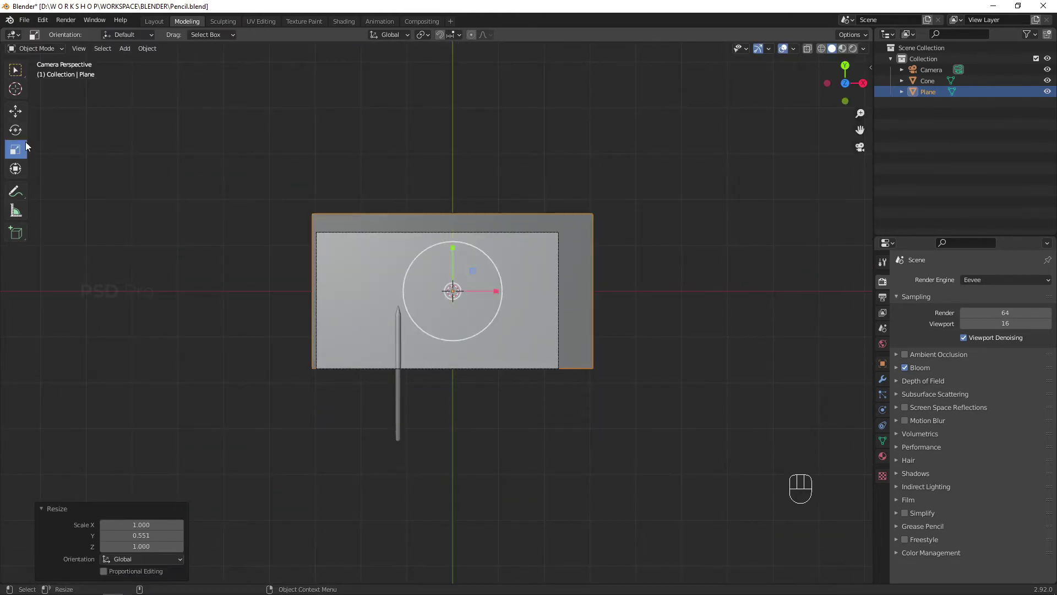
left_click(17, 112)
left_click_drag(497, 302, 479, 302)
left_click(490, 421)
Step: In the front view, lower the pencil about 180.6 mm along Z onto the plane
left_click_drag(490, 422, 454, 335, "alt")
left_click(394, 271)
key("grave")
left_click(331, 232)
left_click_drag(231, 218, 232, 249)
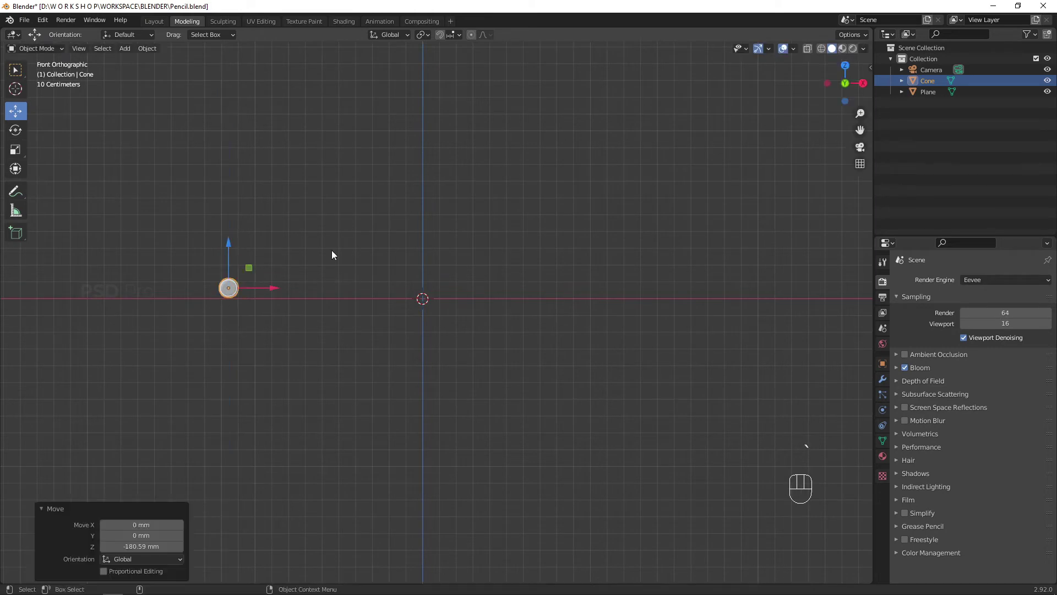
Step: In the camera view, scale the pencil up about 1.6 times and move it about -984.1 mm along X
left_click_drag(331, 254, 496, 222, "alt")
key("KP_0")
key("s")
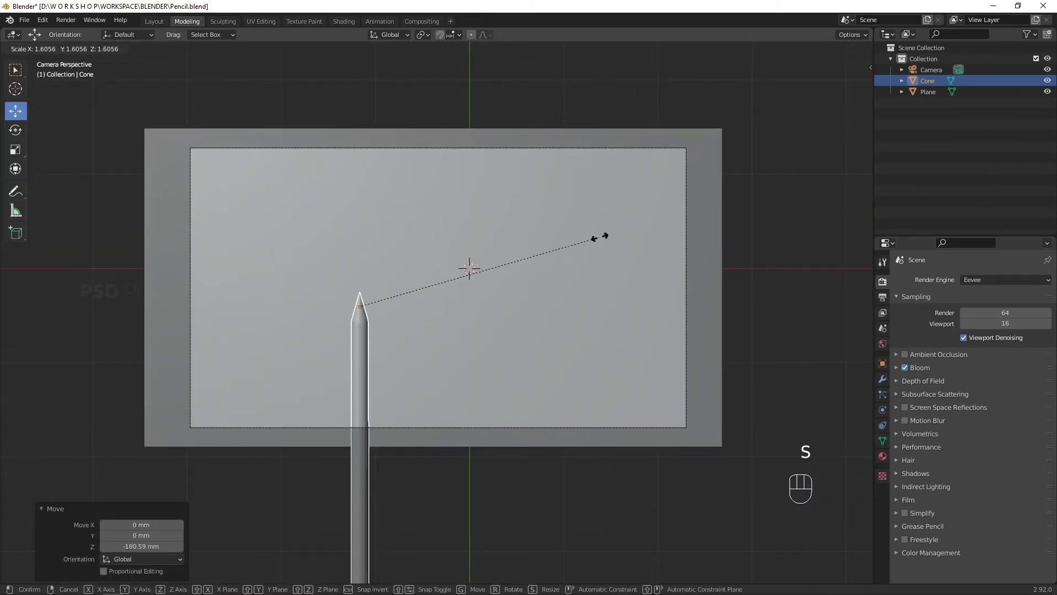
right_click(605, 236)
Step: Duplicate the pencil about 208.7 mm along X and repeat the duplication to build a row with 20 copies
key("shift+d")
left_click(304, 322)
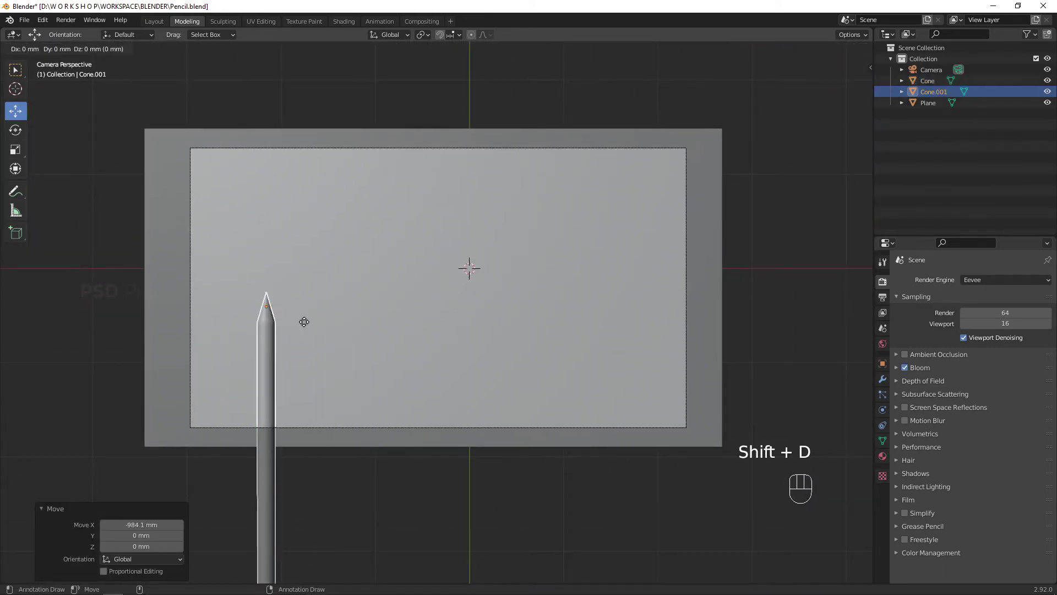
left_click(326, 314)
key("shift+r")
key("shift+r")
key("shift+r")
key("shift+r")
key("shift+r")
key("shift+r")
key("shift+r")
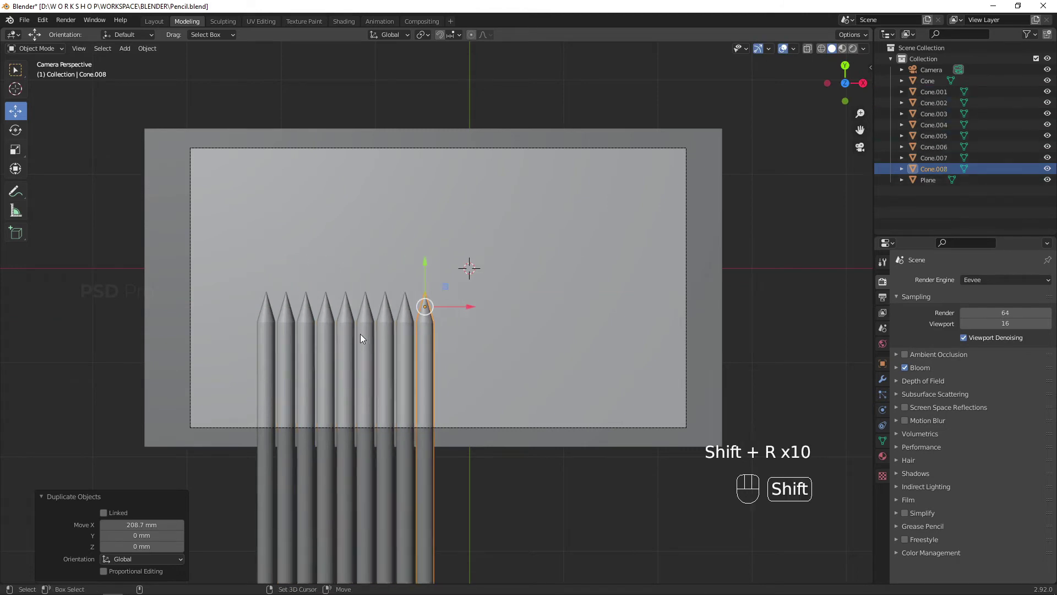
key("shift+r")
key("shift+r")
key("shift+r")
key("shift+r")
key("shift+r")
key("shift+r")
key("shift+r")
key("shift+r")
key("shift+r")
key("shift+r")
key("shift+r")
key("shift+r")
scroll(971, 173, "down", 4)
scroll(958, 116, "up", 3)
Step: Select all the pencils, including the original, and move the whole row up along the Y axis
left_click(930, 70, "shift")
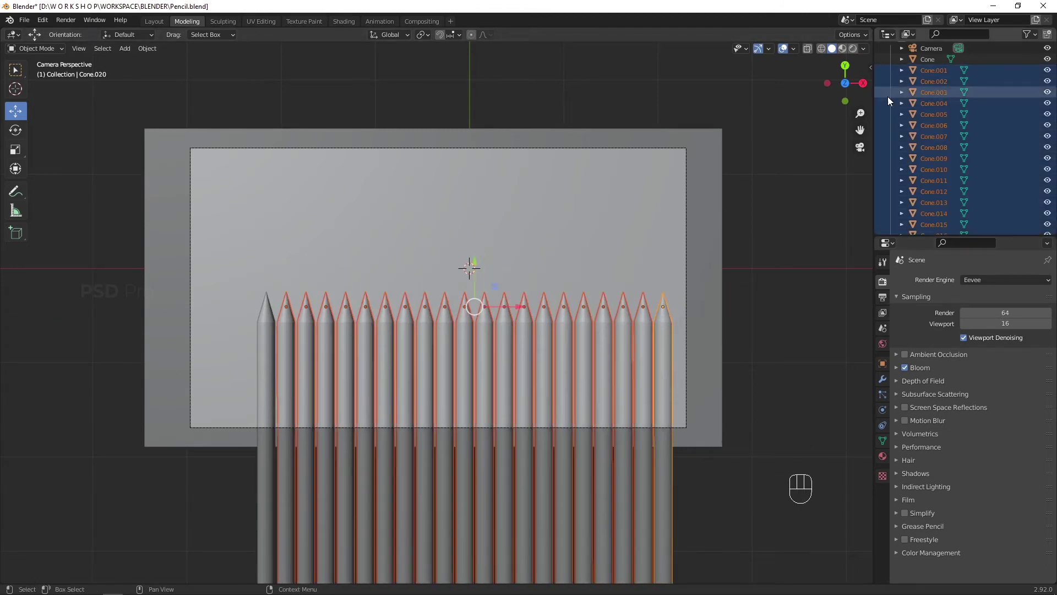
left_click_drag(518, 307, 478, 310)
key("ctrl+z")
left_click(266, 352, "shift")
left_click_drag(441, 264, 445, 239)
left_click(767, 310)
Step: In the Shading workspace, add the color palette picture as a reference image and place it beside the row of pencils
left_click_drag(765, 309, 532, 223, "alt")
left_click(344, 22)
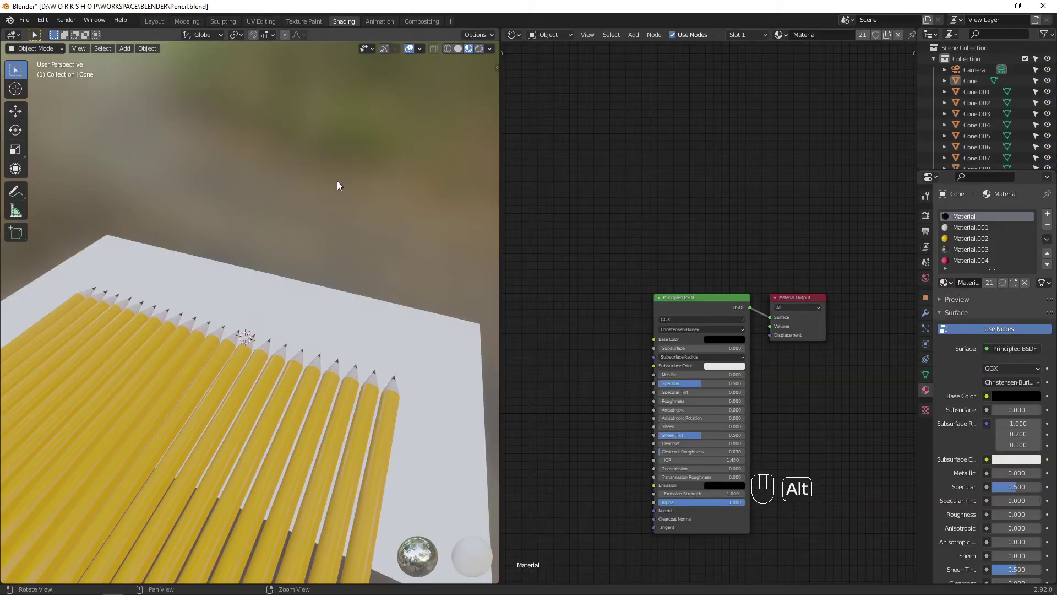
mouse_move(338, 185)
left_mouse_down("alt")
mouse_move(380, 156)
mouse_move(304, 243)
mouse_move(342, 229)
mouse_move(347, 266)
left_mouse_up("alt")
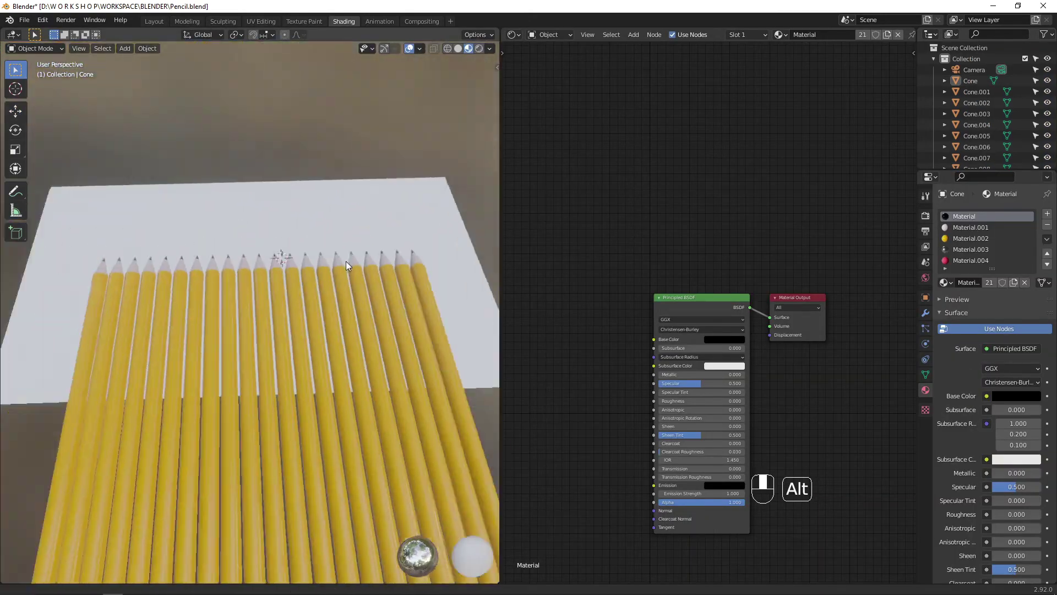
middle_click_drag(346, 261, 374, 255, "alt")
right_click_drag(374, 254, 408, 217, "alt")
left_click_drag(409, 217, 336, 182, "alt")
key("shift+a")
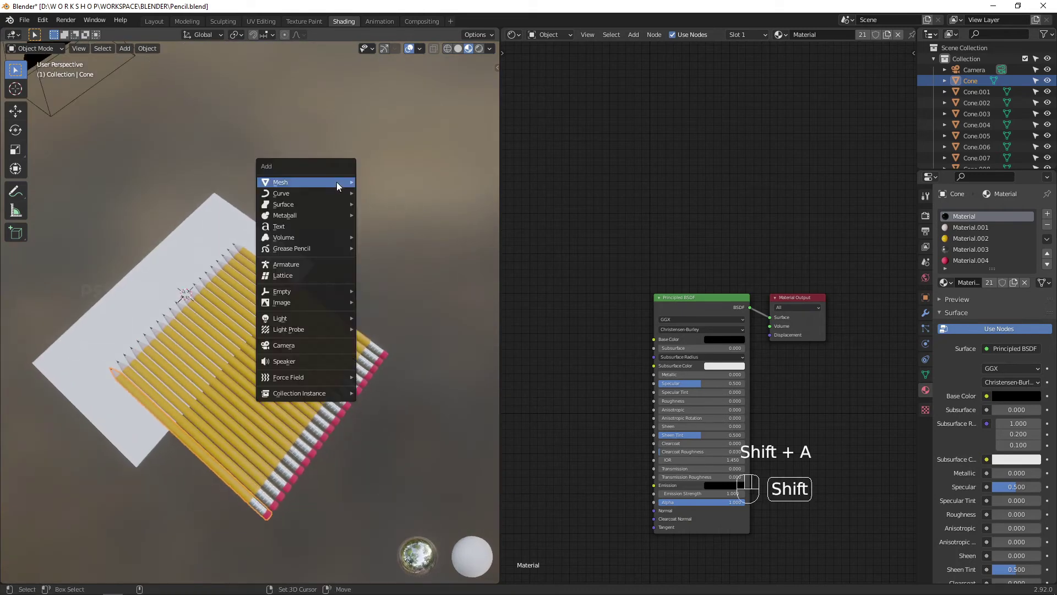
mouse_move(316, 303)
left_click(376, 302)
left_click(428, 226)
left_click(699, 473)
key("g")
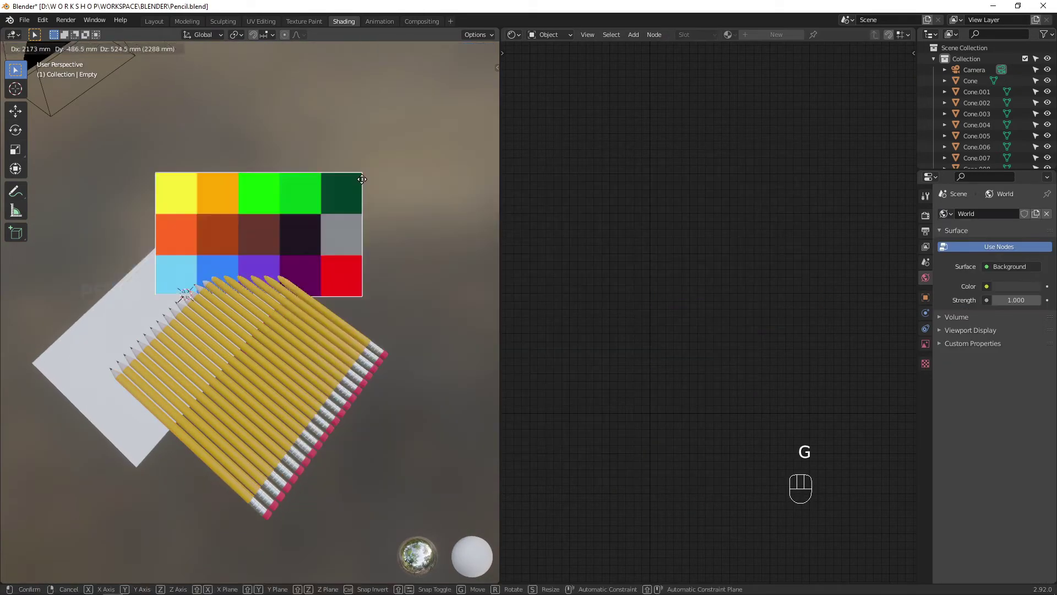
left_click(415, 192)
Step: Add a new material slot and material to the second pencil, sampling its base color from the palette's yellow-orange swatch
left_click(142, 390)
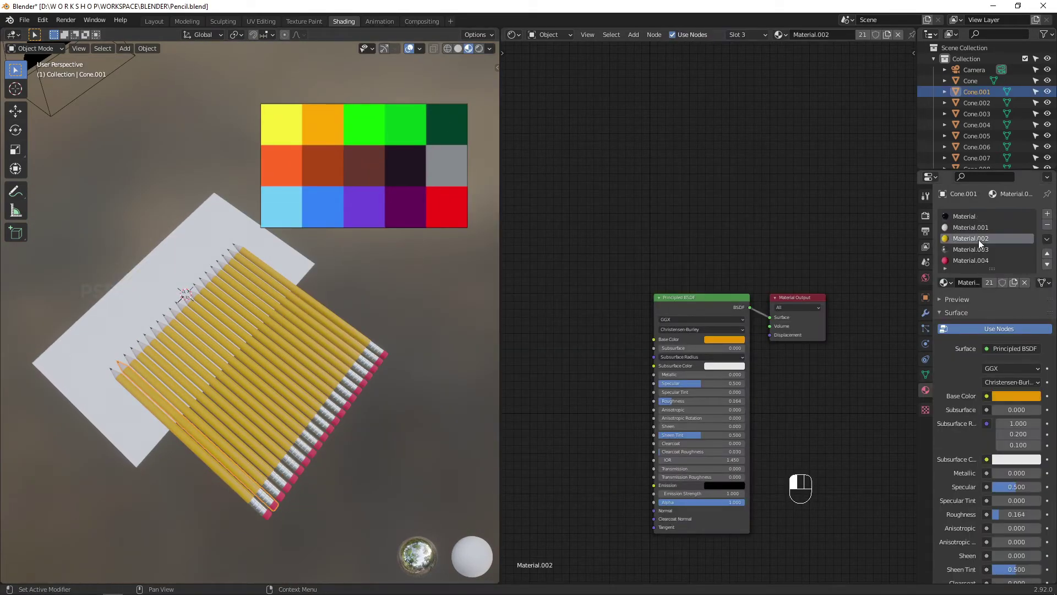
left_click(1048, 215)
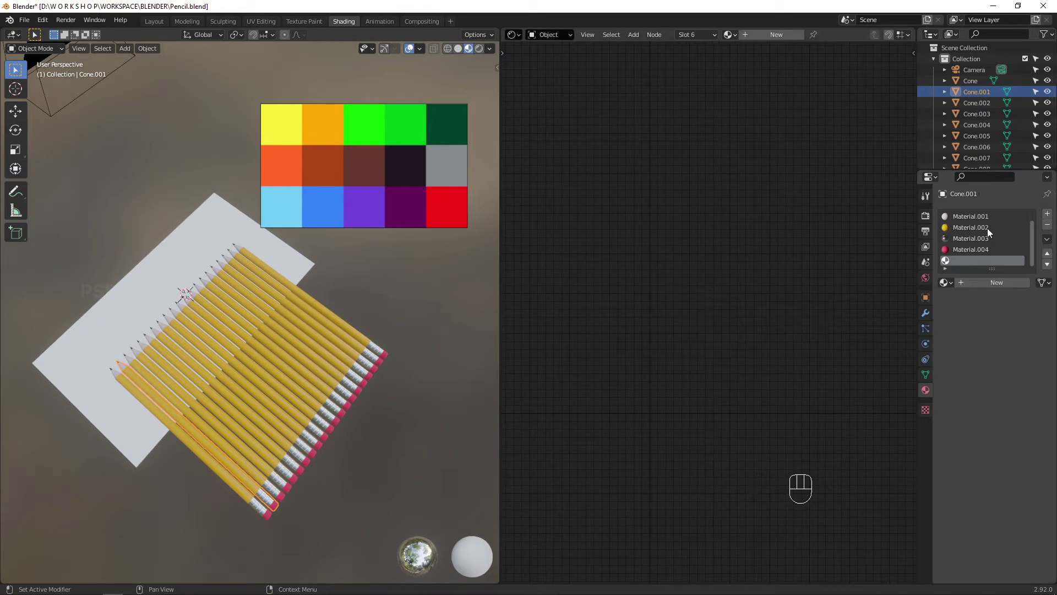
left_click(986, 282)
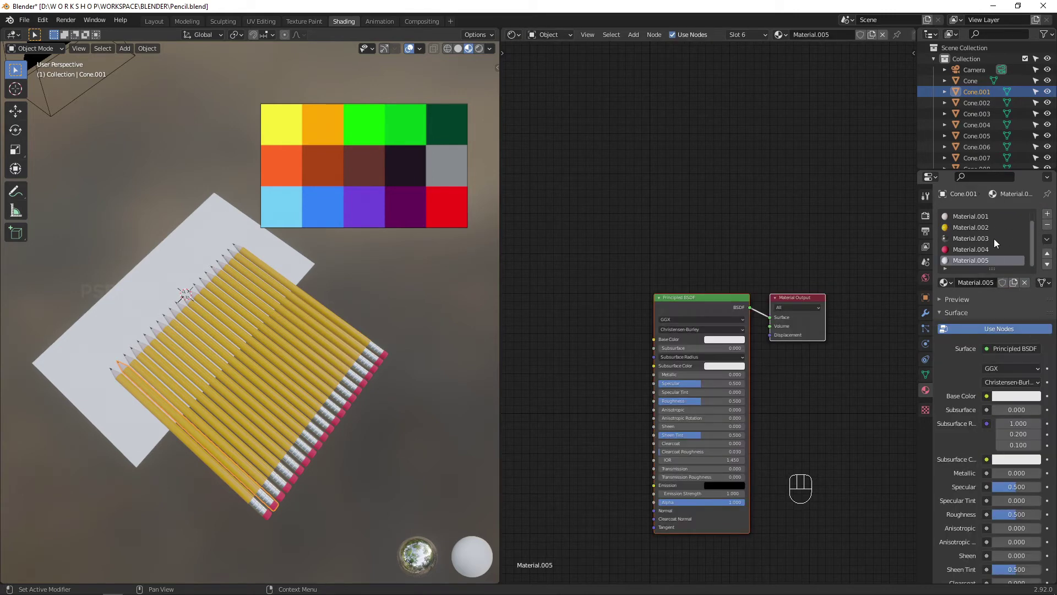
left_click(734, 342)
left_click(775, 305)
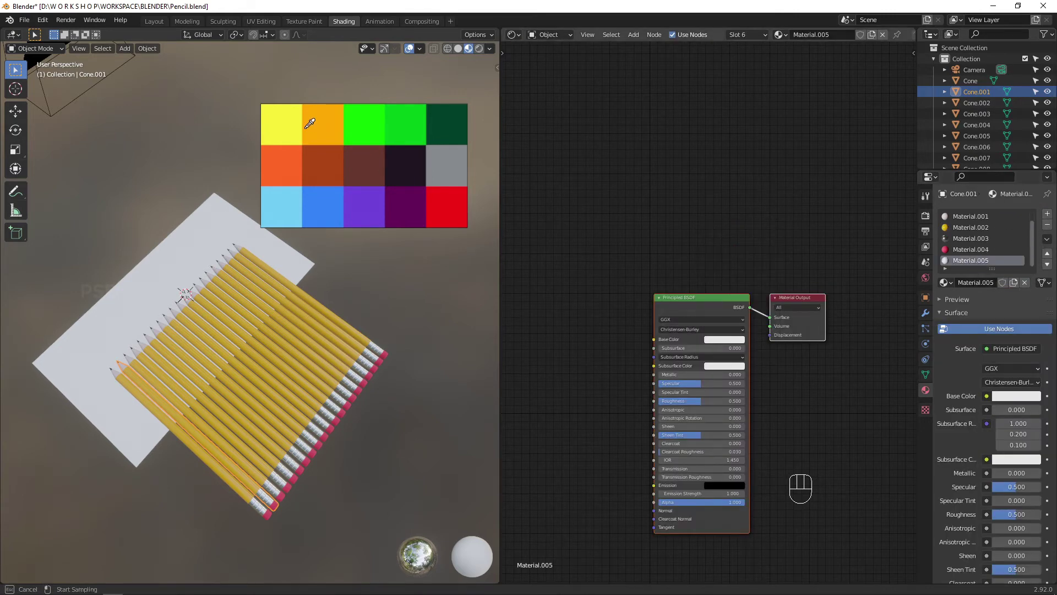
left_click(310, 124)
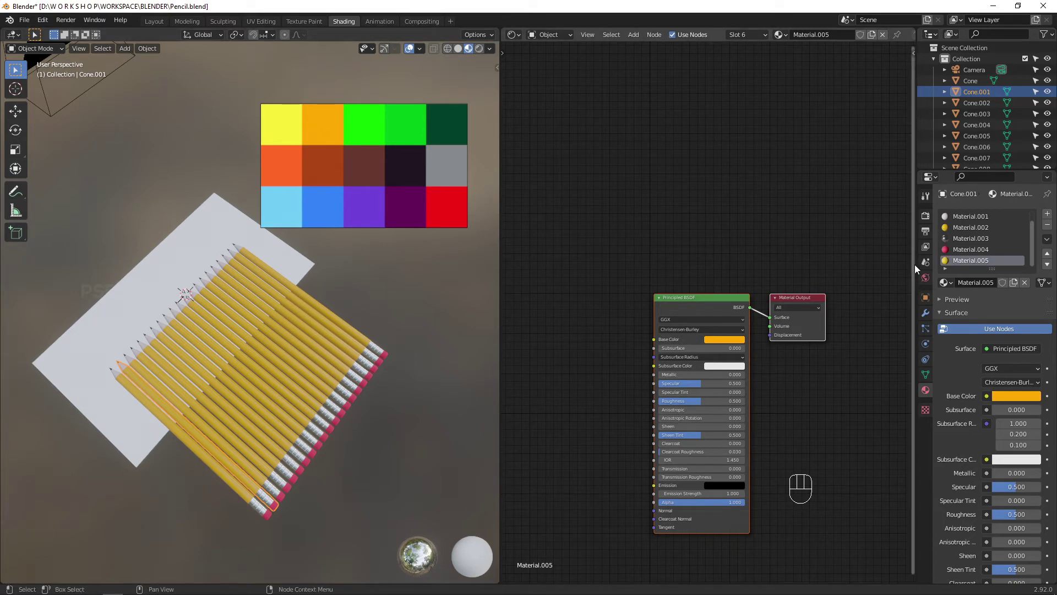
Step: Assign the new yellow-orange material to the second pencil's body faces that use Material.002
left_click(982, 226)
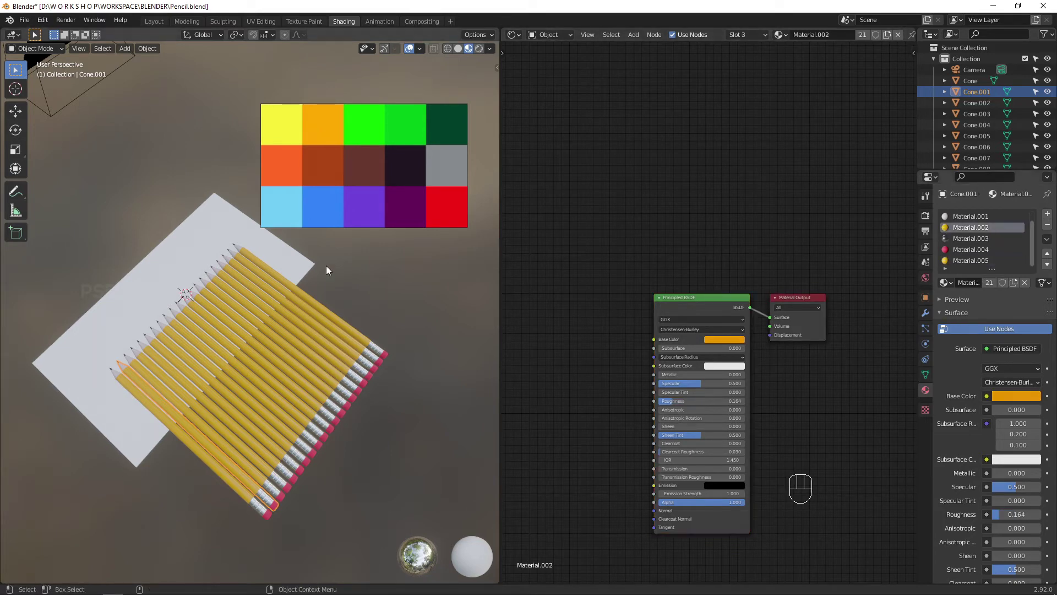
key("Tab")
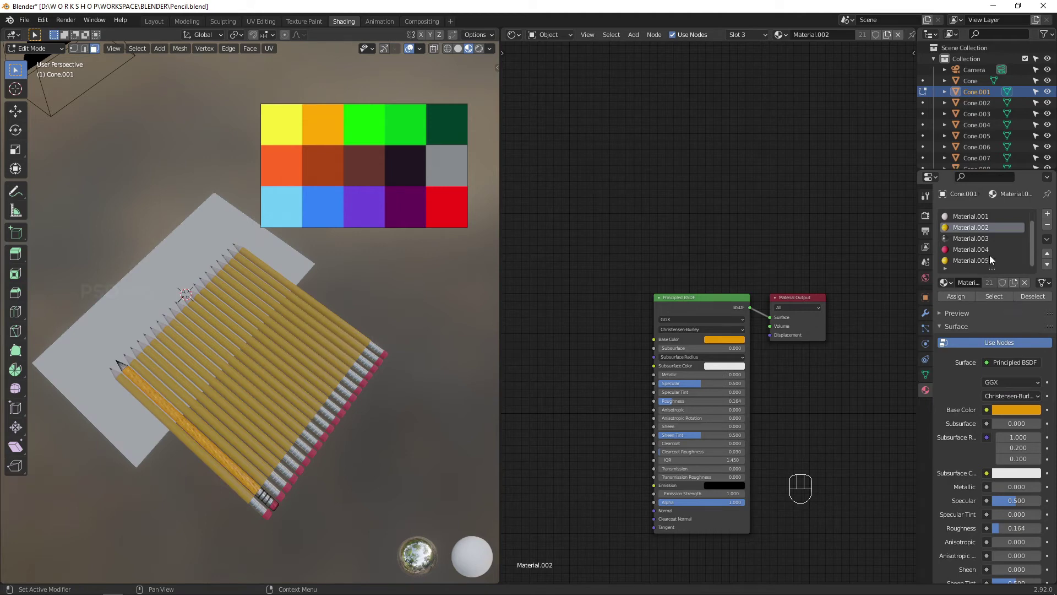
left_click(972, 260)
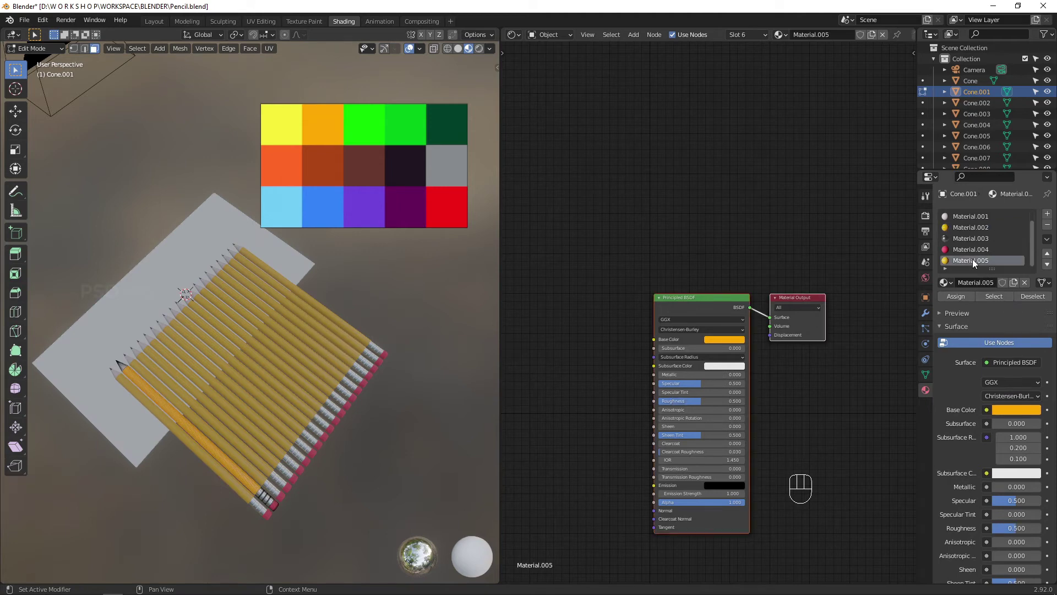
left_click(956, 296)
key("Tab")
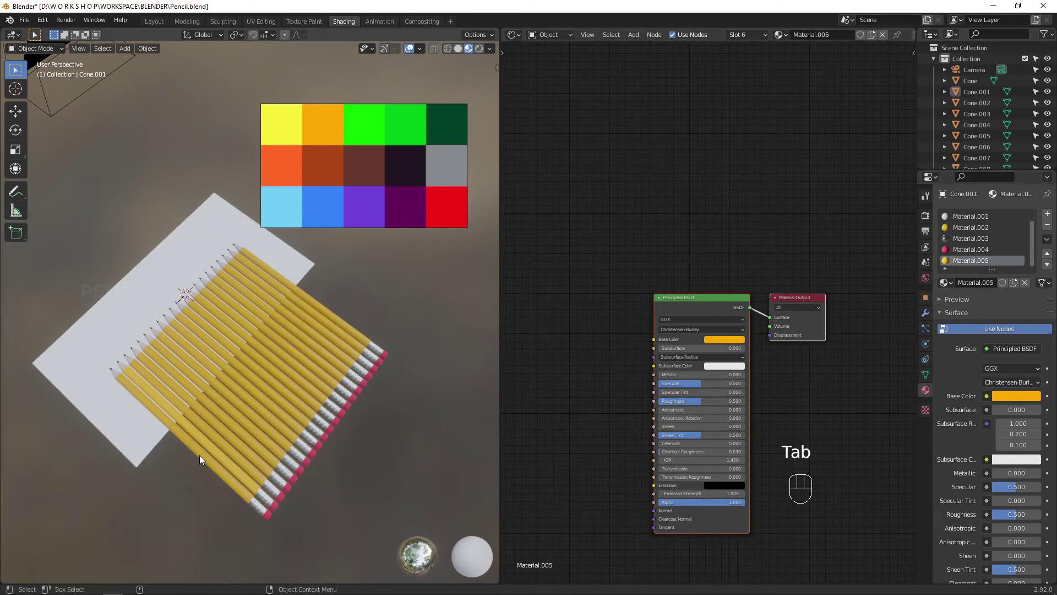
Step: Set the base color of the first pencil's body material, Material.002, from the palette's bright yellow swatch
left_click(200, 454)
key("Tab")
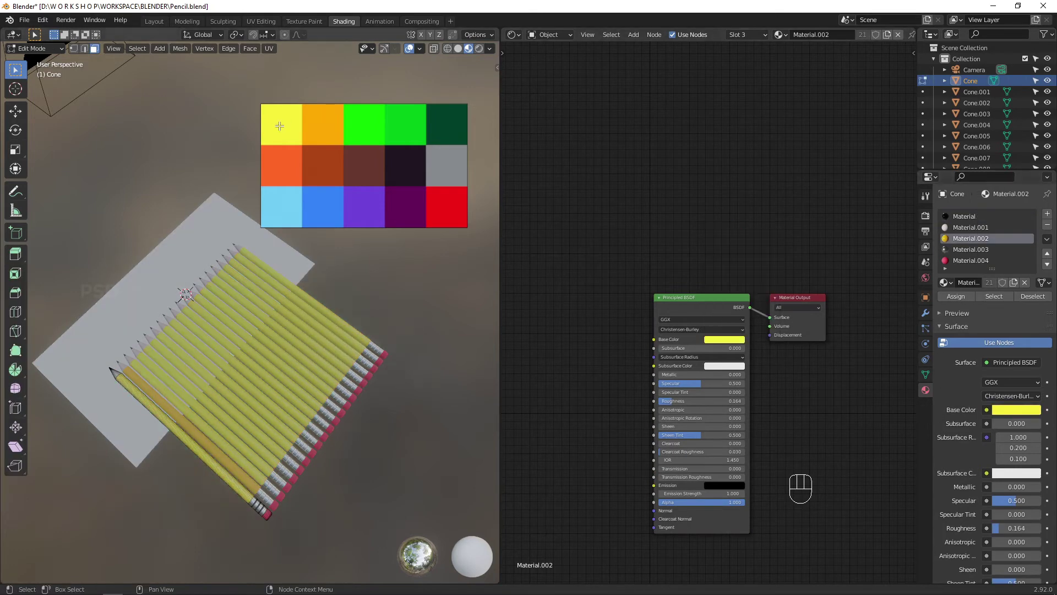
key("Tab")
left_click(996, 231)
key("Tab")
Step: Give the third pencil's body faces a new material with its base color sampled from the palette's first bright green swatch
left_click(196, 425)
key("Tab")
left_click(991, 238)
left_click(996, 297)
left_click(364, 122)
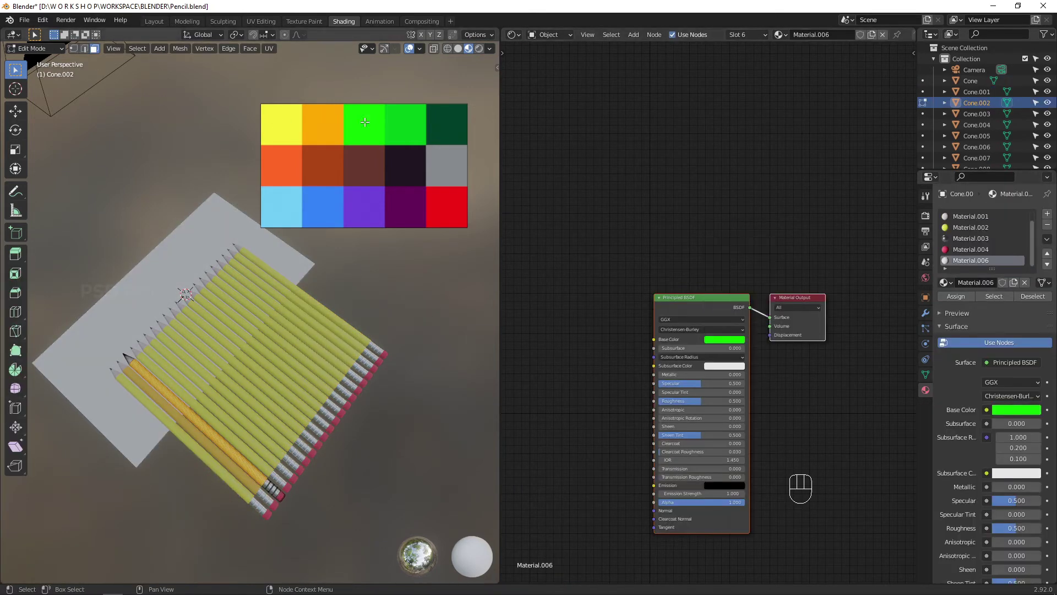
left_click(956, 296)
key("Tab")
Step: Give the fourth pencil's body faces a new material with its base color sampled from the palette's second green swatch
key("Tab")
left_click(995, 238)
left_click(995, 296)
left_click(1048, 214)
left_click(988, 284)
left_click(409, 124)
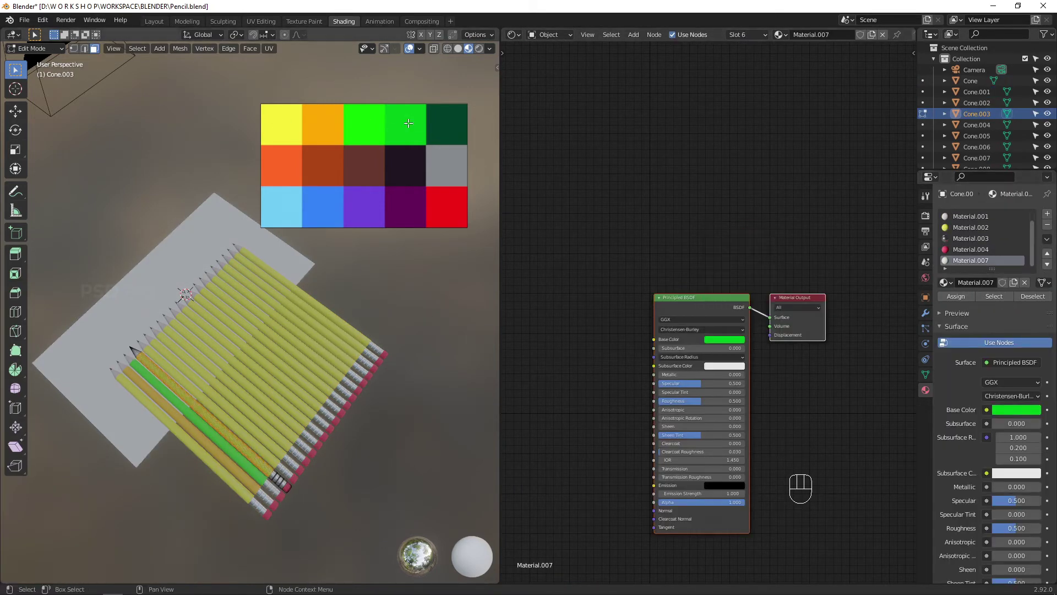
left_click(955, 296)
key("Tab")
Step: Give the fifth pencil's body faces a new material with its base color sampled from the palette's dark green swatch
left_click(212, 406)
left_click(979, 231)
key("Tab")
left_click(994, 297)
left_click(1048, 214)
left_click(987, 284)
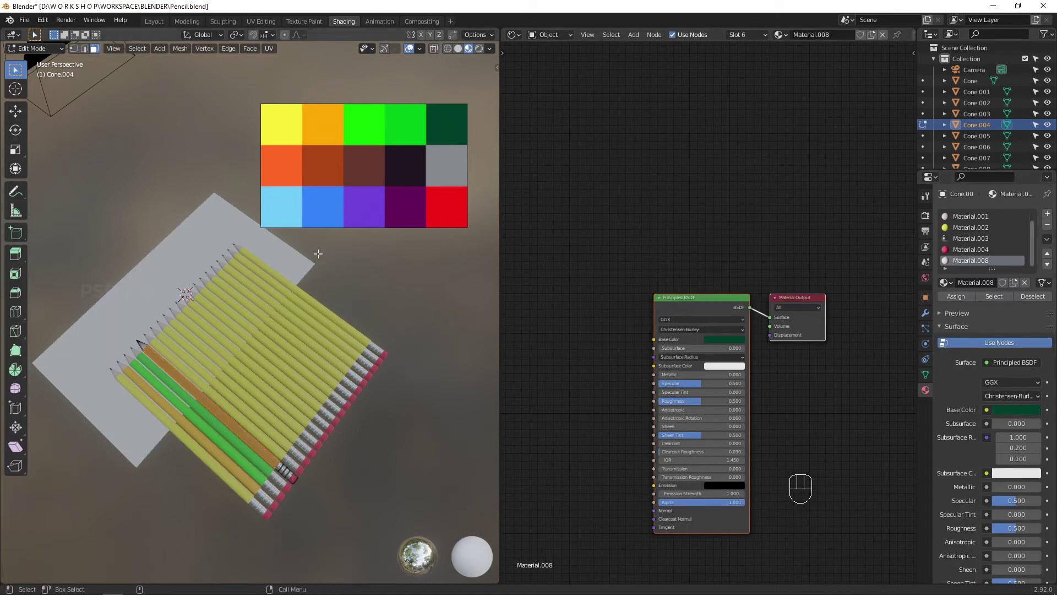
left_click(955, 297)
key("Tab")
Step: Give the sixth pencil's body a new material sampled from the palette's orange-red swatch and remove its Material.002 slot
left_click(219, 400)
key("Tab")
left_click(987, 236)
left_click(994, 296)
left_click(1048, 213)
left_click(986, 283)
key("Tab")
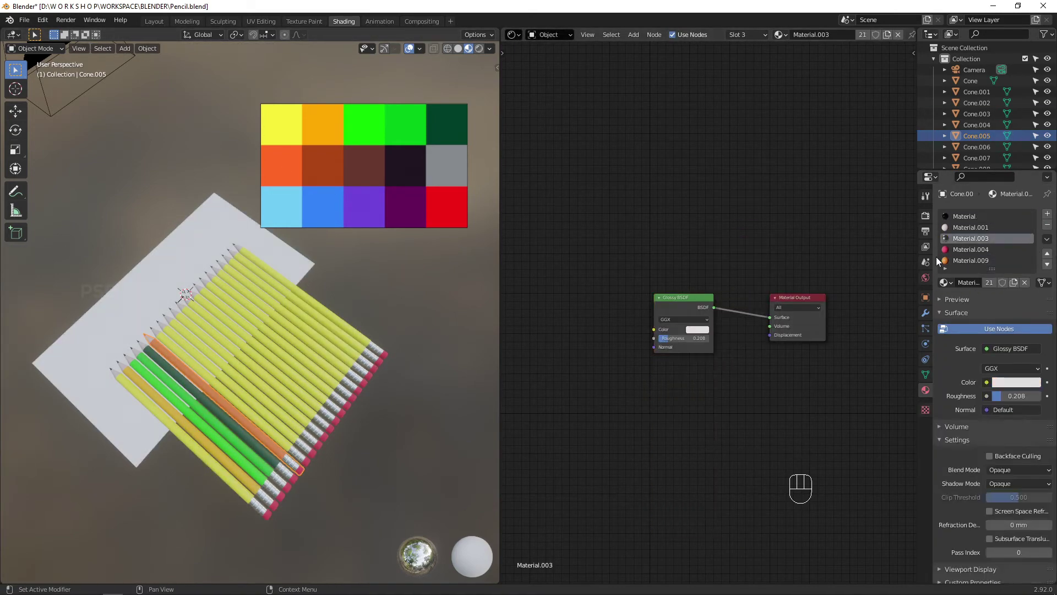
Step: Give the seventh pencil's body faces a new material with its base color sampled from the palette's rust-brown swatch
left_click_drag(273, 299, 255, 380, "alt")
left_click(237, 379)
key("Tab")
left_click(994, 297)
left_click(1047, 214)
left_click(986, 283)
left_click(311, 192)
left_click(971, 227)
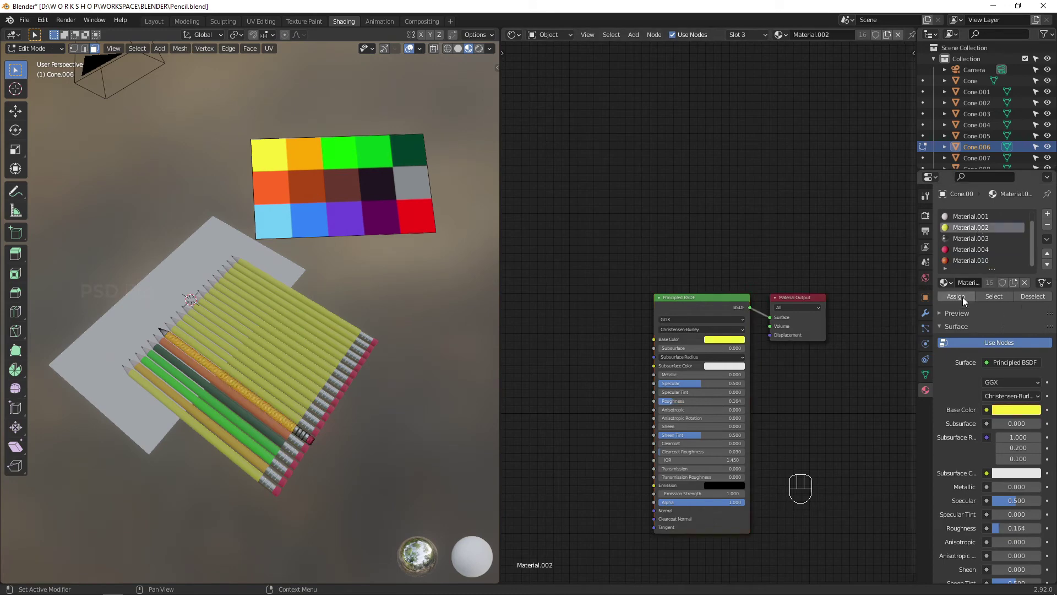
left_click(956, 296)
key("Tab")
Step: Give the eighth pencil's body faces a new material with its base color sampled from the palette's near-black swatch
left_click_drag(351, 404, 300, 380, "alt")
key("Tab")
left_click(1047, 214)
left_click(986, 283)
left_click(724, 340)
left_click(772, 304)
left_click(426, 227)
left_click(971, 228)
key("Tab")
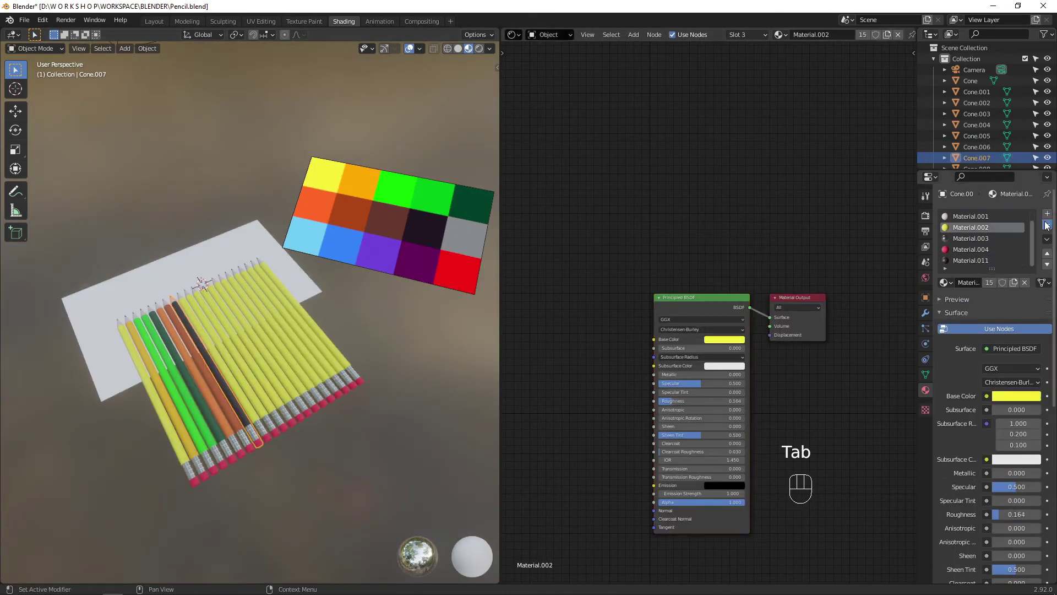
Step: Give the ninth pencil's body a new material sampled from the palette's gray swatch and remove its Material.002 slot
key("Tab")
left_click(1047, 213)
left_click(724, 339)
left_click(971, 227)
left_click(970, 260)
left_click(956, 296)
key("Tab")
left_click(1048, 225)
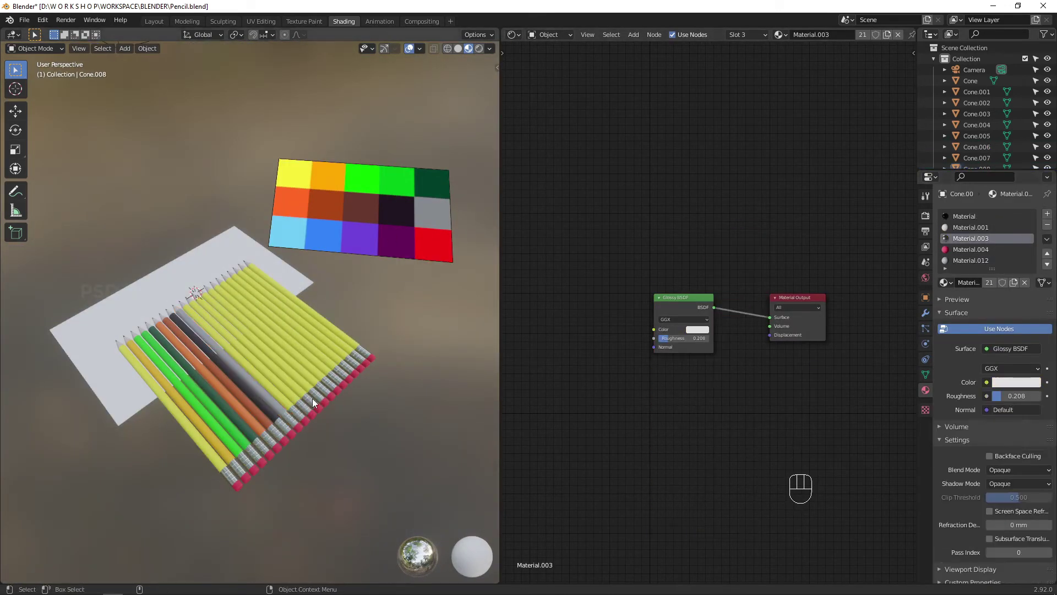
Step: Give the tenth pencil's body a new material sampled from the palette's light-blue swatch and remove its Material.002 slot
left_click(241, 359)
key("Tab")
left_click(1047, 214)
left_click(1045, 224)
Step: Give the eleventh pencil's body a new material sampled from the palette's medium-blue swatch and remove its Material.002 slot
key("Tab")
left_click(986, 238)
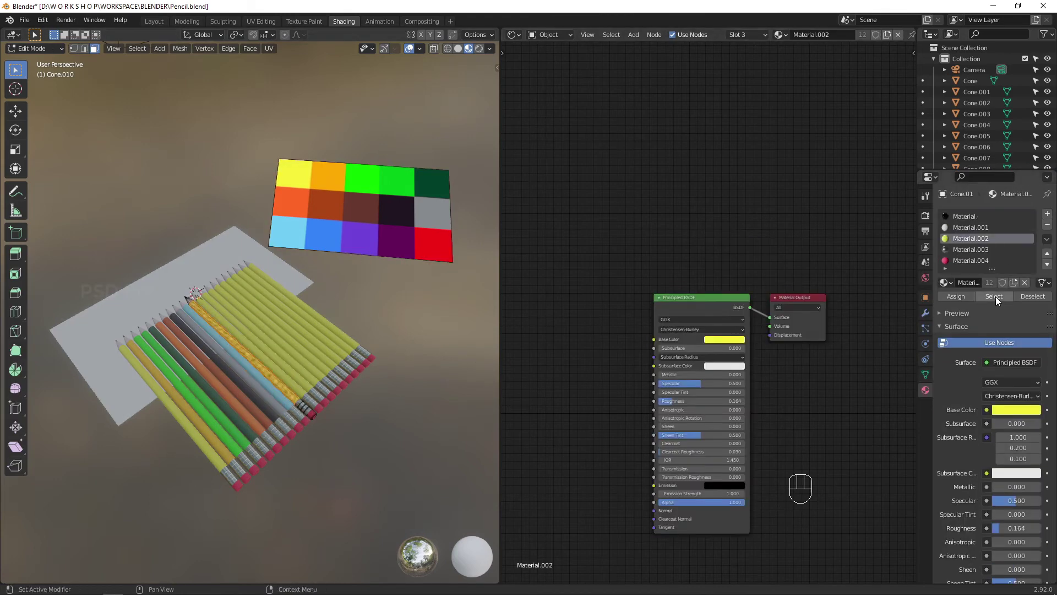
left_click(1047, 214)
left_click(987, 283)
left_click(725, 339)
key("Tab")
left_click(1046, 225)
Step: Assign the twelfth pencil's body a new material sampled from the palette's violet swatch and remove its Material.002 slot
left_click(990, 242)
key("Tab")
left_click(1047, 214)
left_click(725, 339)
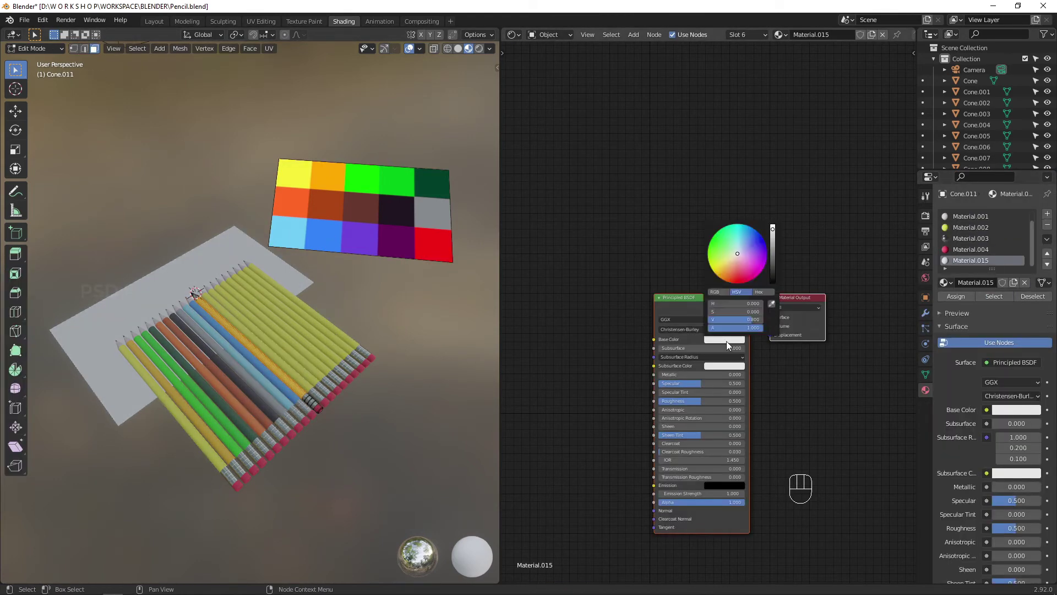
left_click(360, 238)
left_click(959, 296)
key("Tab")
left_click(1047, 225)
Step: Give the thirteenth and fourteenth pencils' bodies new materials sampled from the palette's dark-purple and red swatches respectively
key("Tab")
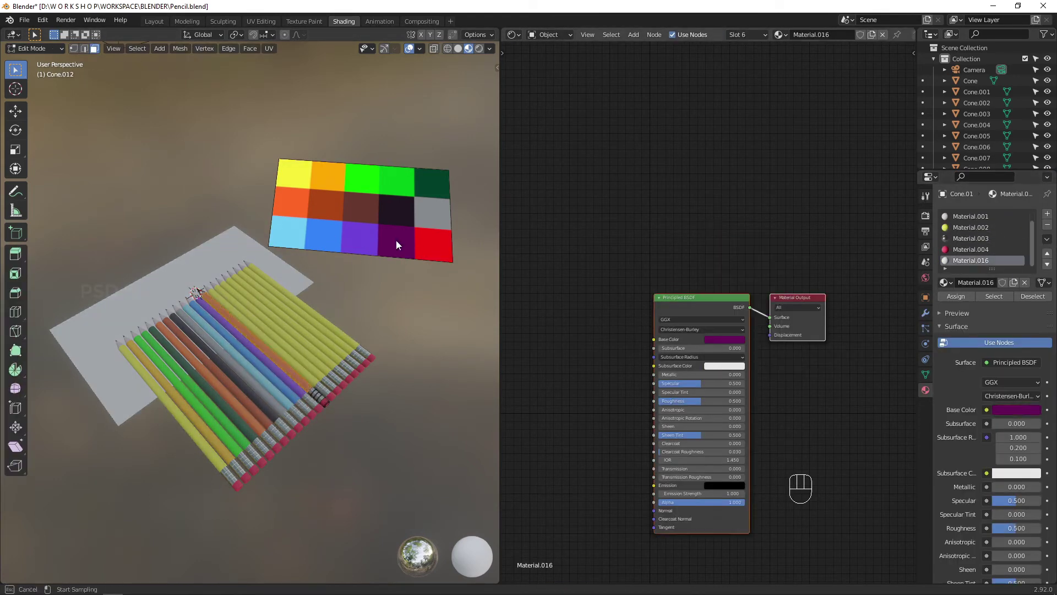
key("Tab")
left_click(292, 359)
key("Tab")
left_click(1047, 214)
left_click(987, 283)
left_click(986, 228)
left_click(994, 296)
left_click(427, 244)
key("Tab")
Step: Delete the surplus yellow pencils beyond the red one and the palette reference image
middle_click_drag(386, 275, 354, 384)
key("grave")
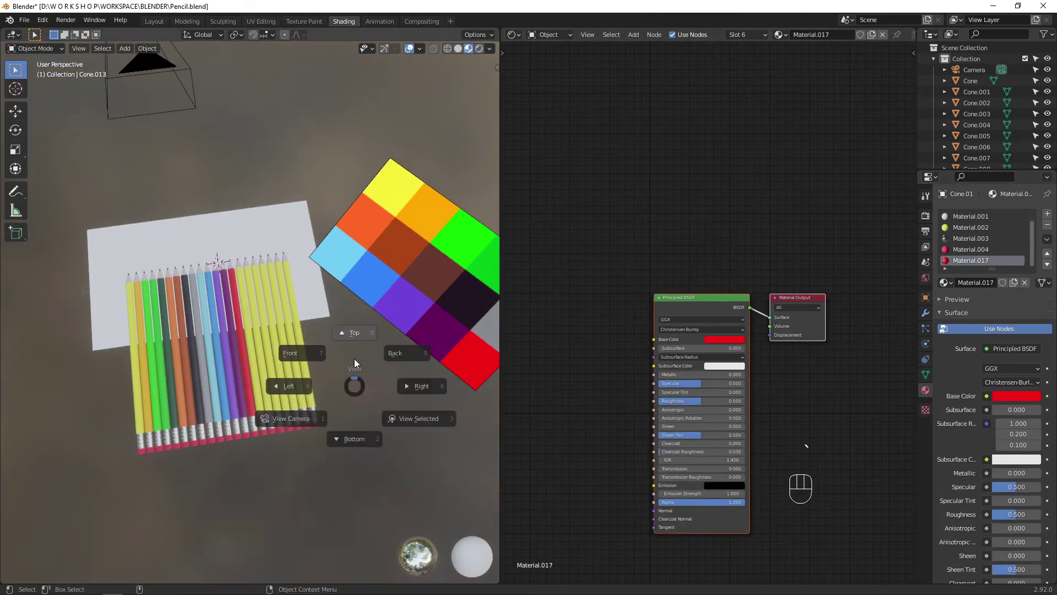
left_click(355, 344)
left_click_drag(333, 382, 251, 474)
key("Delete")
left_click_drag(111, 462, 248, 404)
left_click(448, 295)
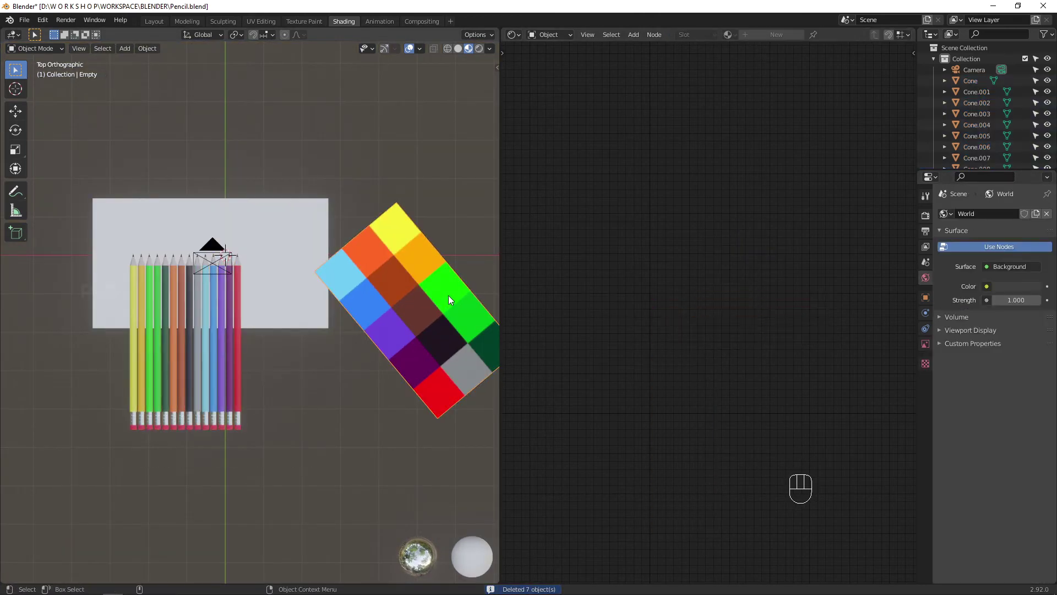
key("Delete")
Step: Move all the pencils together along the X axis to centre the row in the camera frame
key("KP_0")
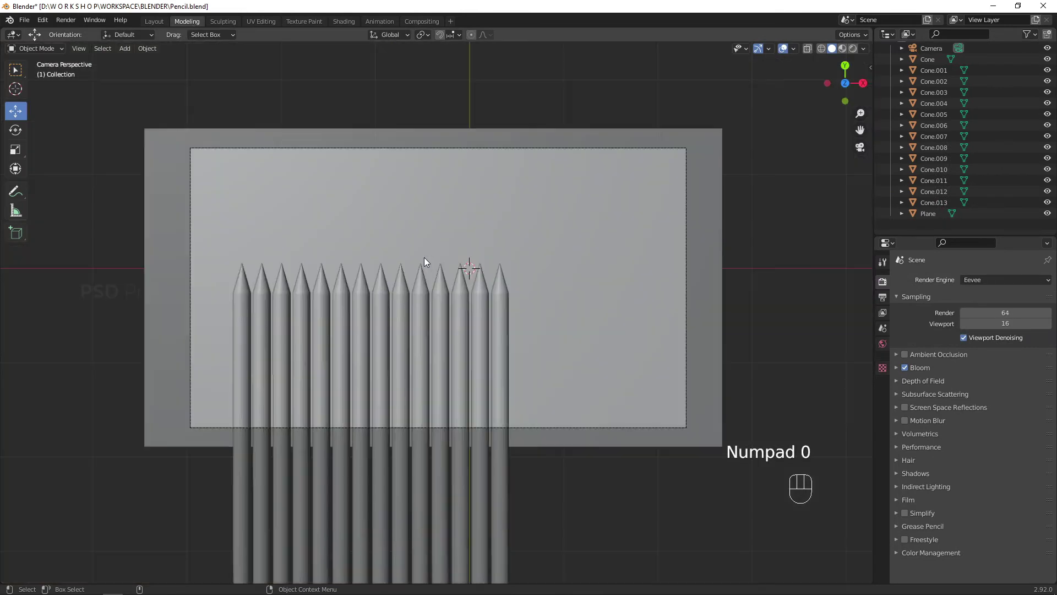
left_click(498, 335)
left_click(242, 336, "shift")
left_click(931, 71)
left_click(945, 213, "shift")
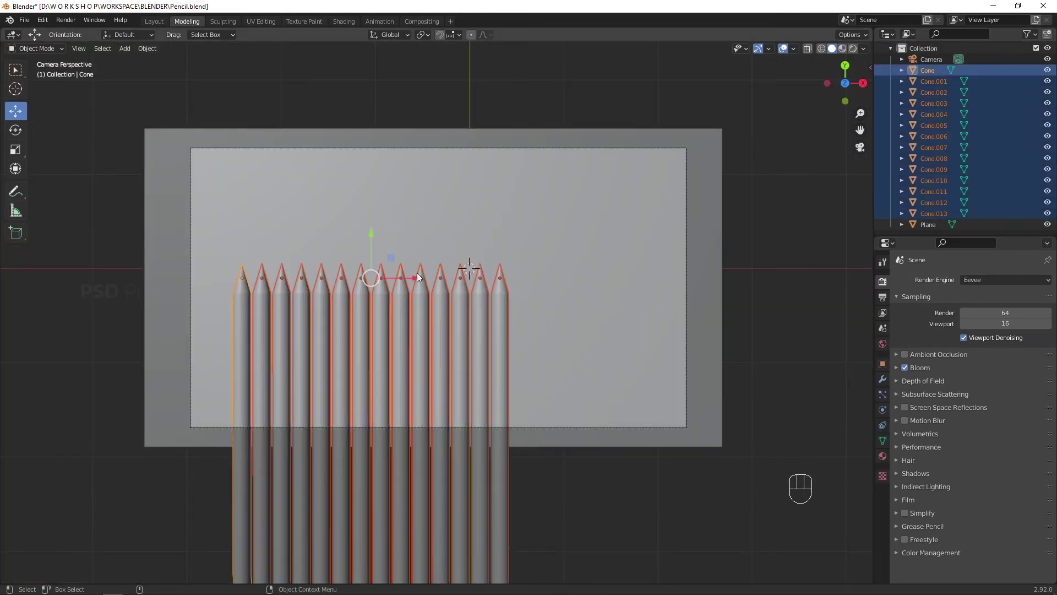
left_click_drag(415, 278, 499, 278)
Step: Lock the camera to the view, move it closer so the pencils fill more of the frame, and save the file
left_click(655, 240)
key("n")
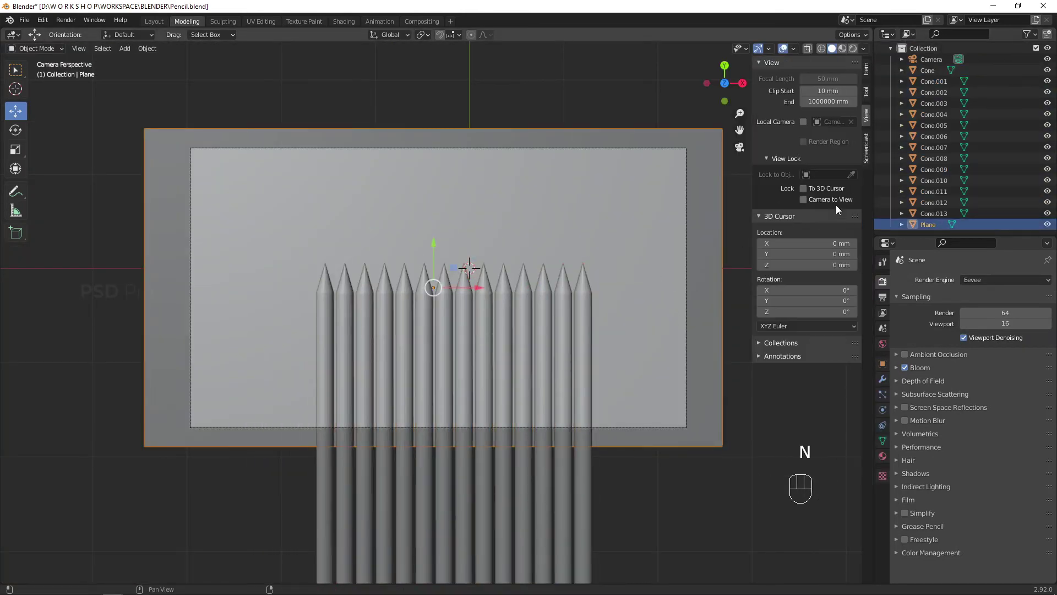
left_click(832, 200)
mouse_move(634, 292)
left_mouse_down("alt")
mouse_move(634, 266)
mouse_move(632, 297)
mouse_move(639, 281)
left_mouse_up("alt")
key("ctrl+s")
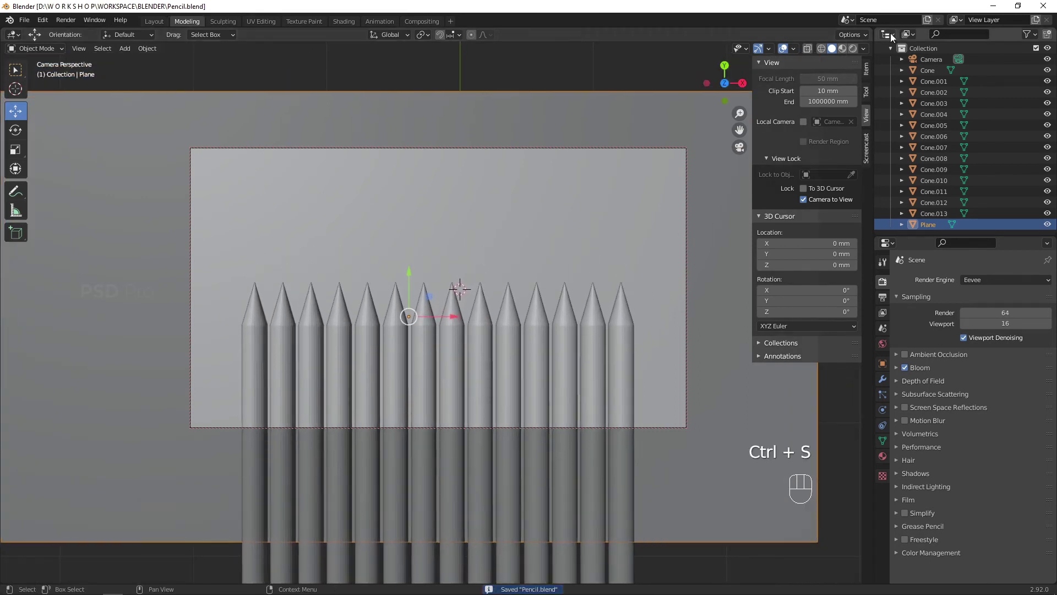
Step: Show the scene in rendered shading and give the plane a new material with a pale pink base color
left_click(853, 48)
key("n")
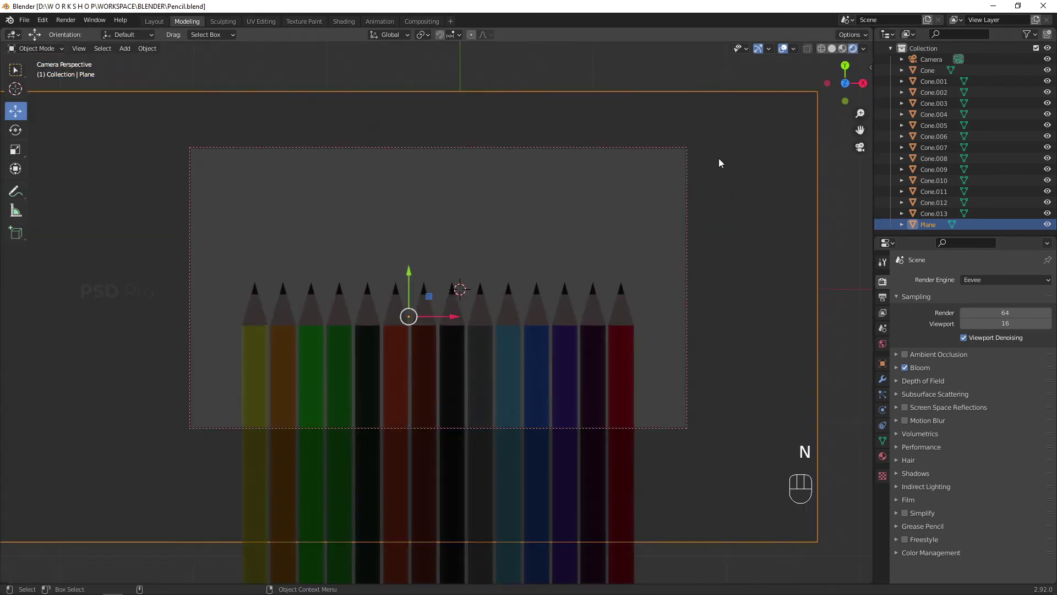
left_click(882, 456)
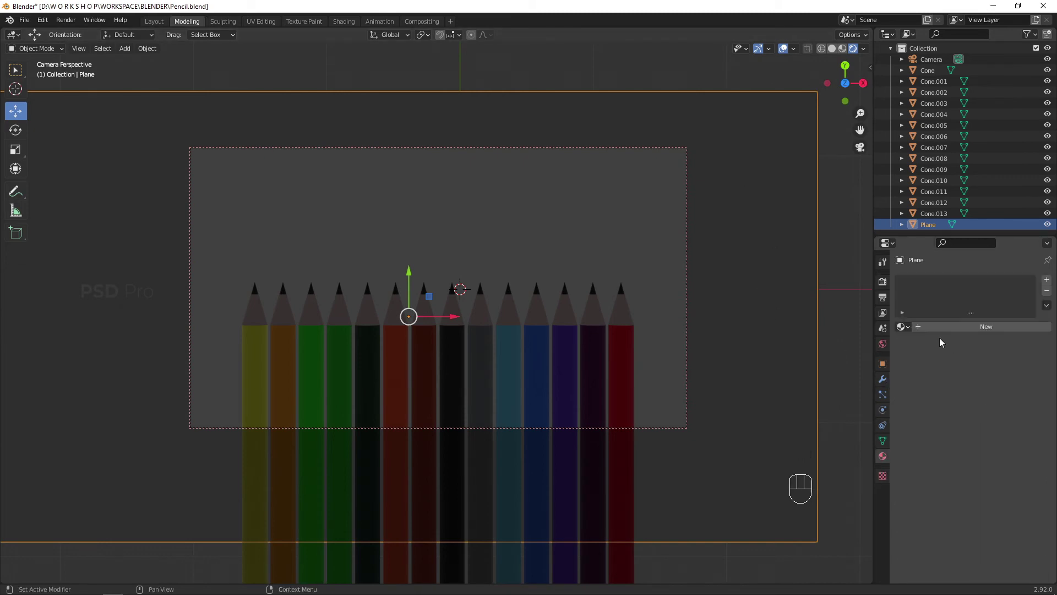
left_click(941, 328)
left_click(1003, 440)
mouse_move(986, 321)
left_mouse_down()
mouse_move(984, 308)
mouse_move(986, 336)
mouse_move(1001, 330)
mouse_move(985, 328)
left_mouse_up()
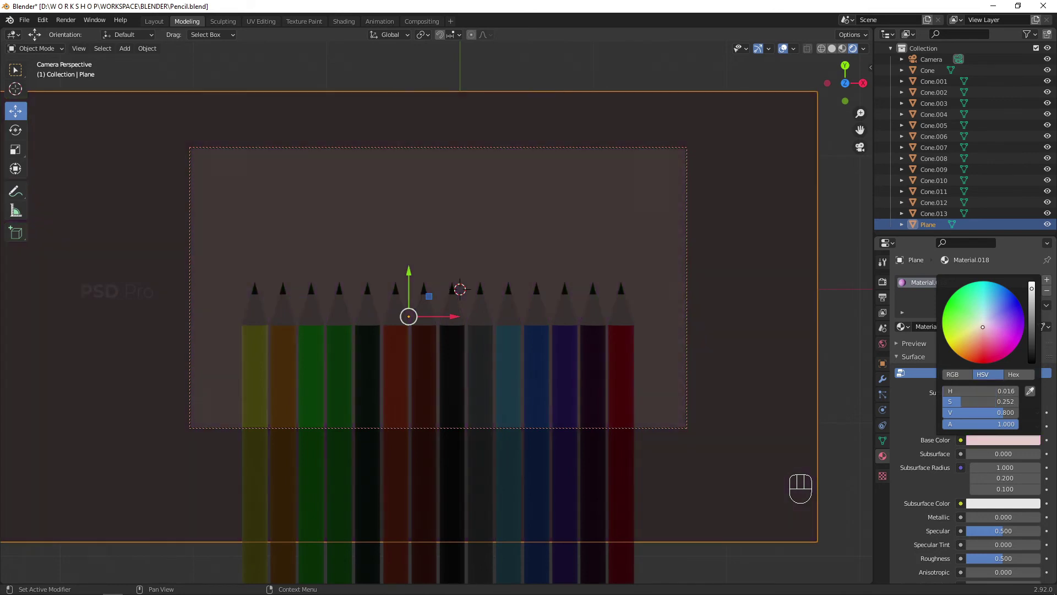
Step: Copy the roughness value of the first pencil's yellow body material
left_click(288, 371)
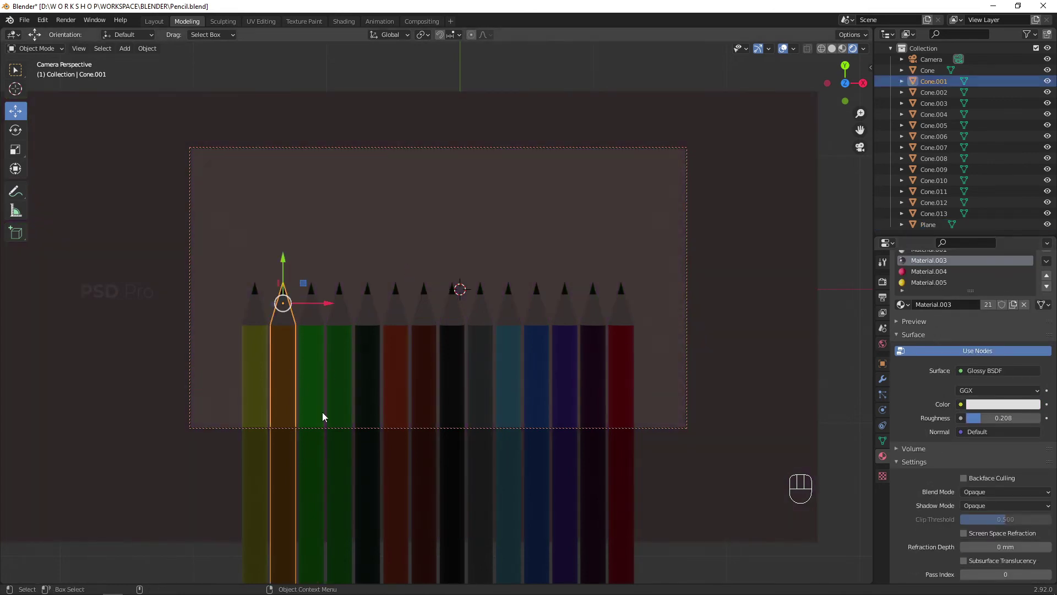
scroll(945, 457, "down", 5)
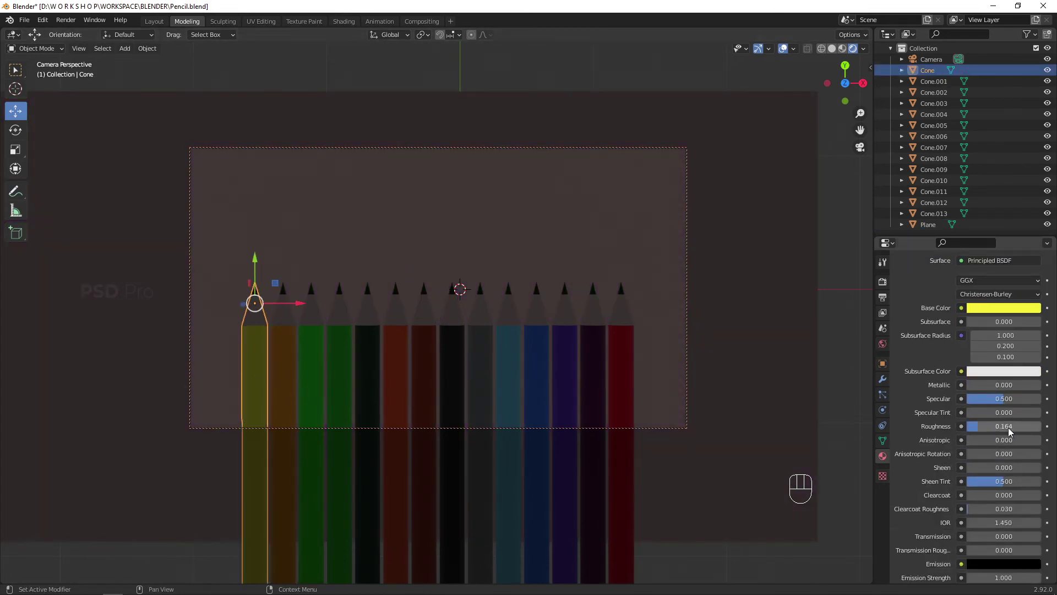
key("ctrl+c")
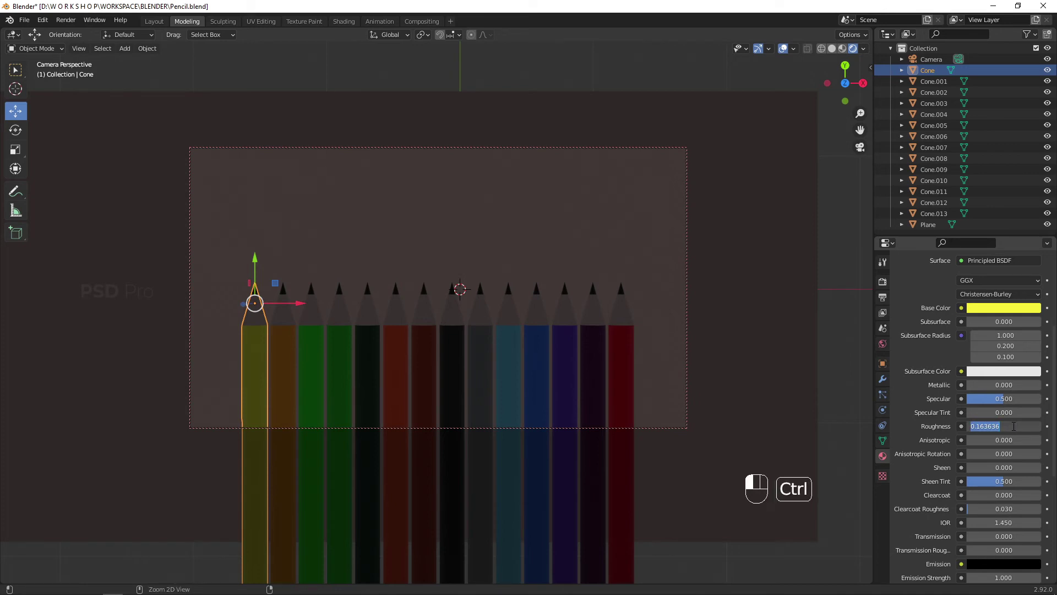
left_click(278, 361)
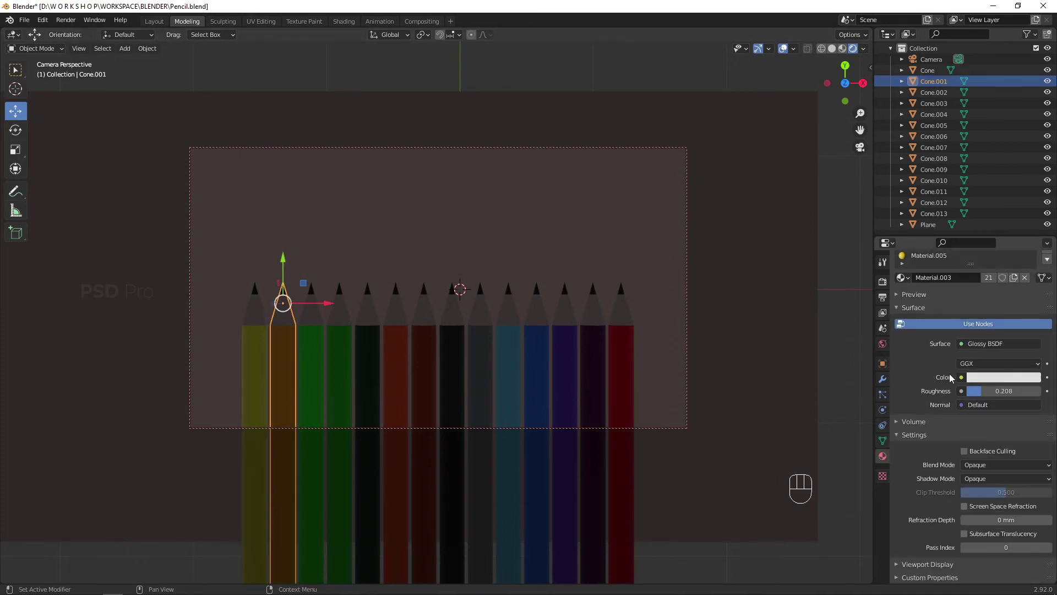
Step: Set the world color to an environment texture using hotel_room_2k.hdr, with a strength of 0.5
left_click(883, 313)
left_click(883, 343)
left_click(913, 296)
left_click(978, 312)
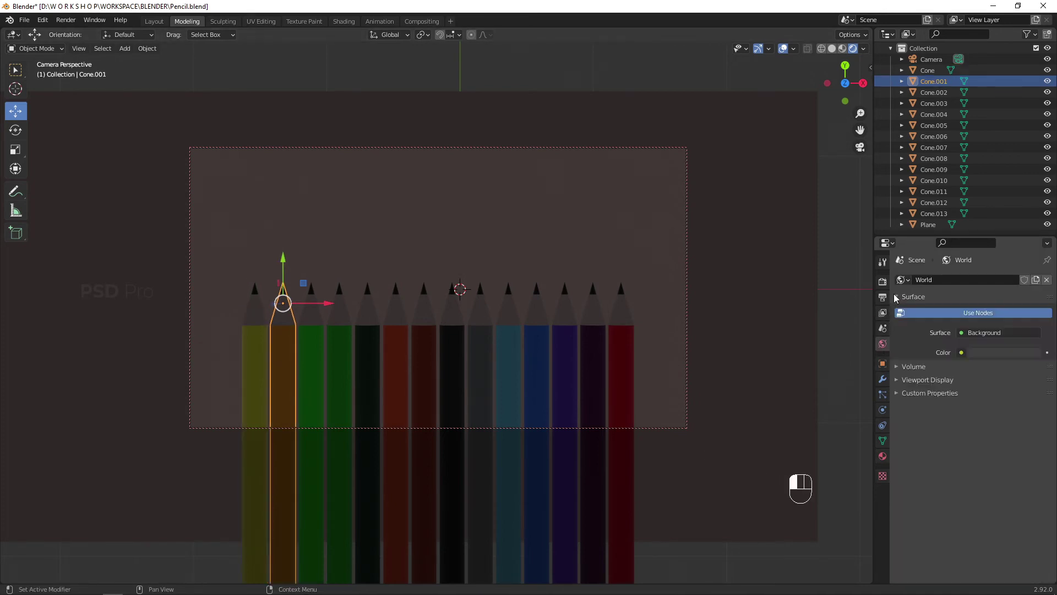
left_click(1000, 352)
left_click(760, 403)
left_click(1018, 367)
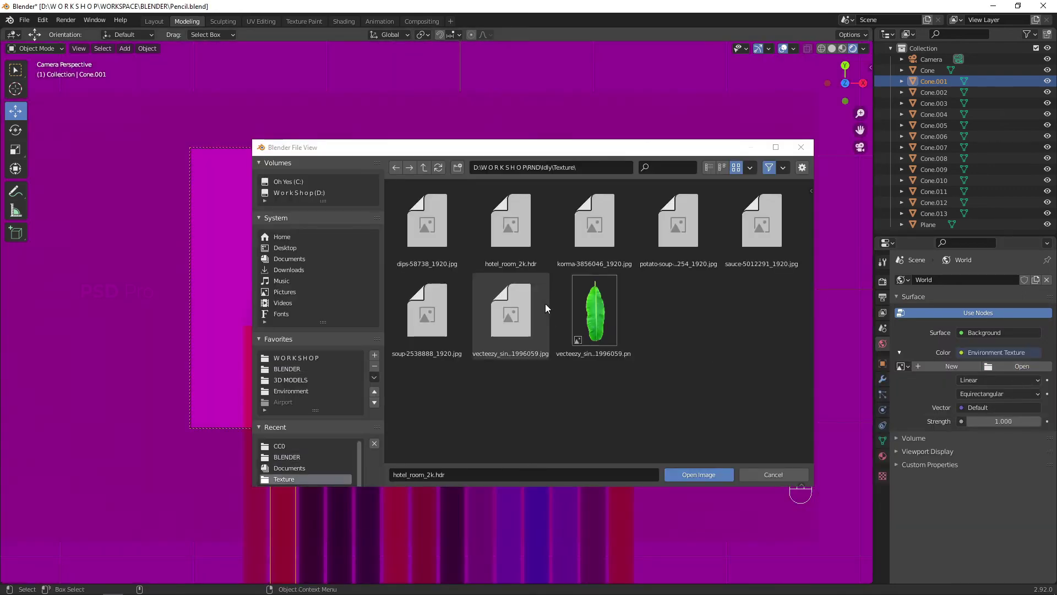
left_click(473, 241)
left_click(698, 468)
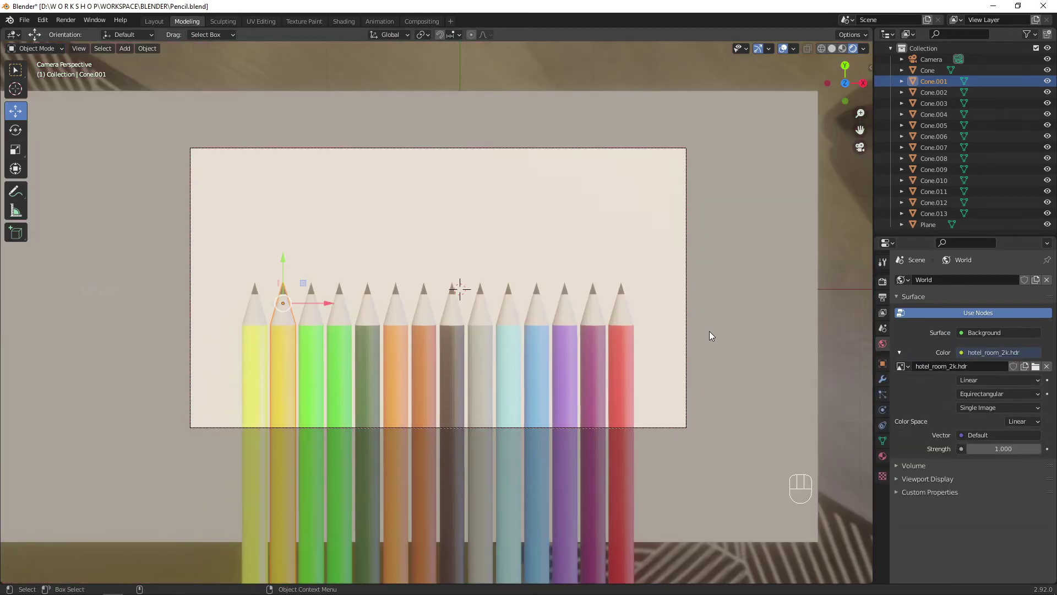
left_click_drag(1006, 447, 978, 446)
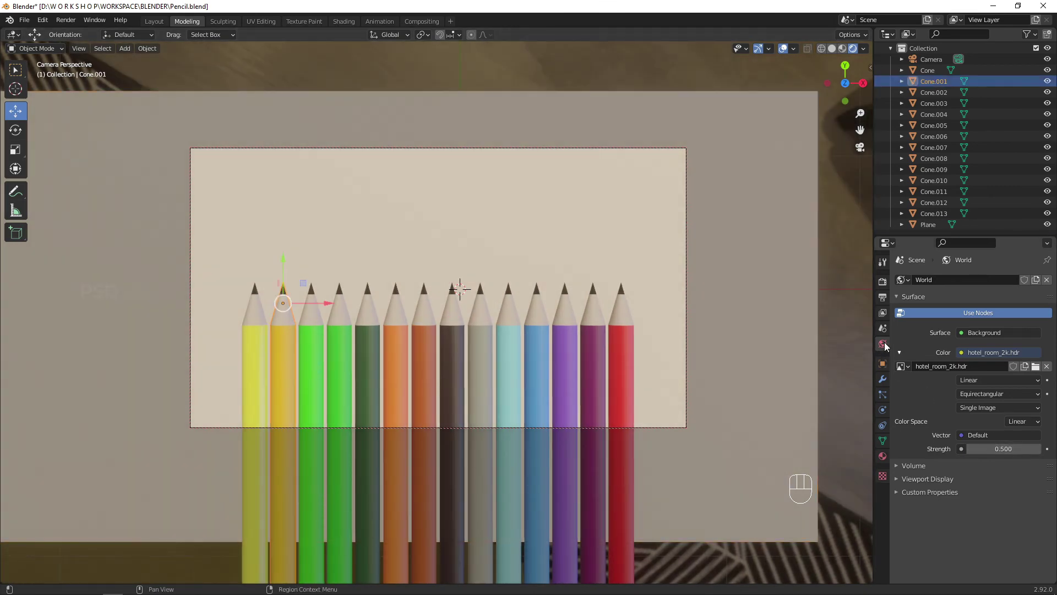
Step: Set the roughness of the second pencil's body material, Material.005, to the copied value 0.163636
left_click(882, 456)
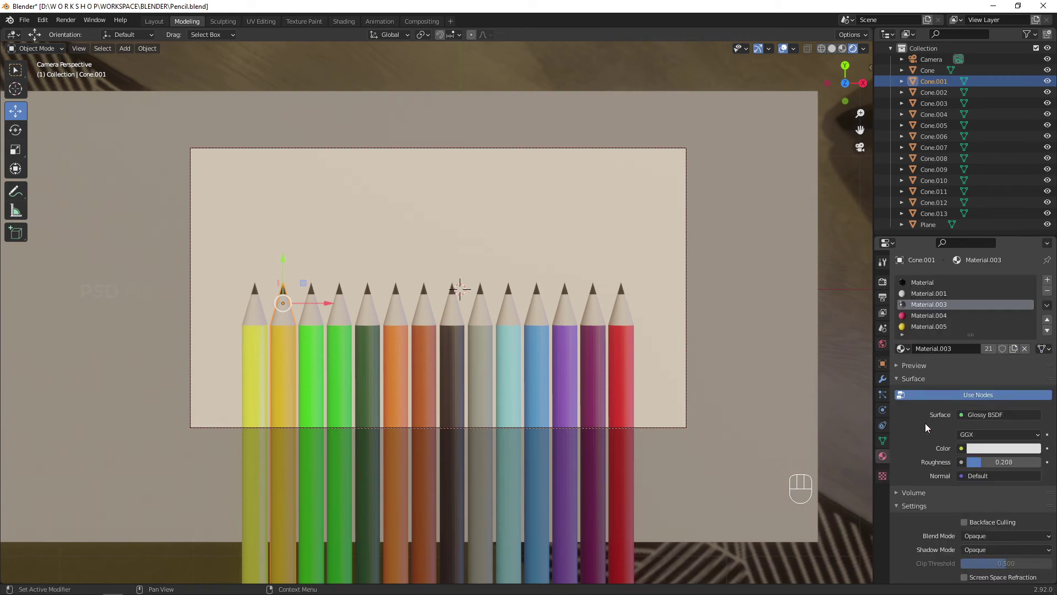
left_click(936, 315)
left_click(938, 325)
scroll(964, 358, "down", 3)
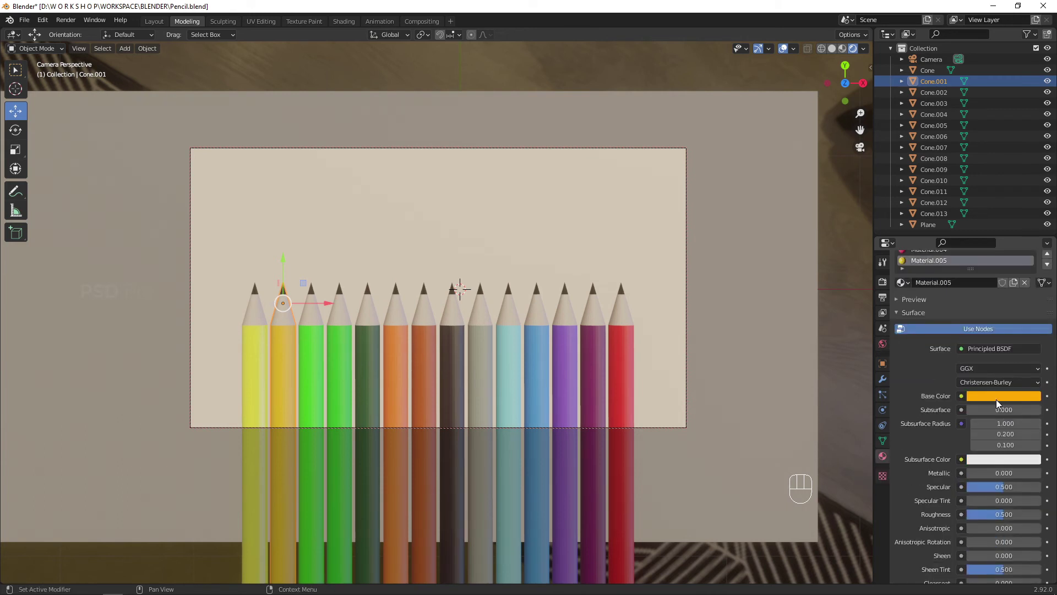
left_click(1001, 514)
key("ctrl+v")
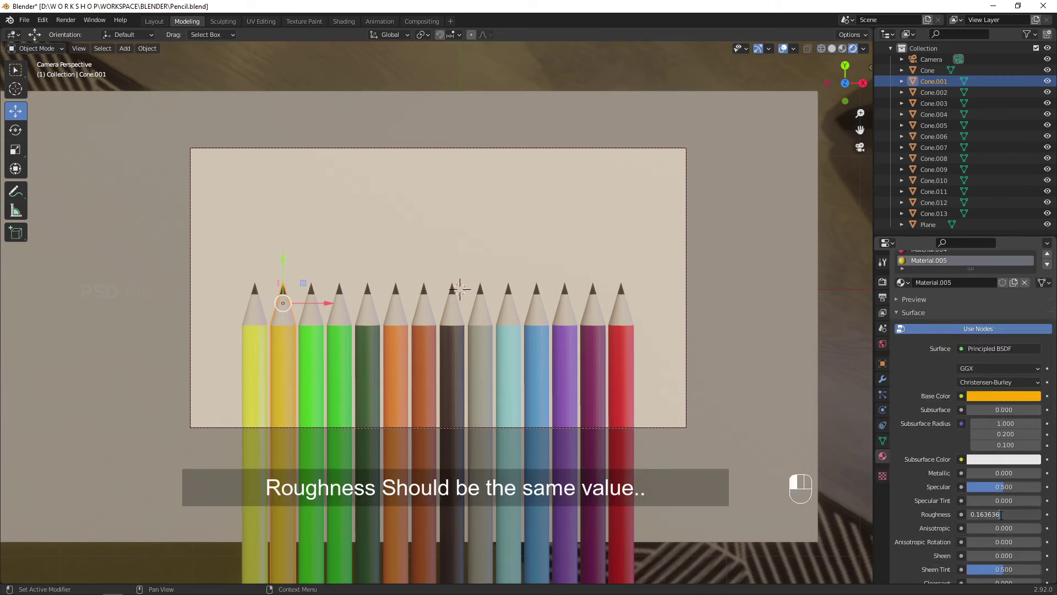
Step: Set the body material roughness of the third through fourteenth pencils to the same 0.163636 and save the file
left_click(312, 369)
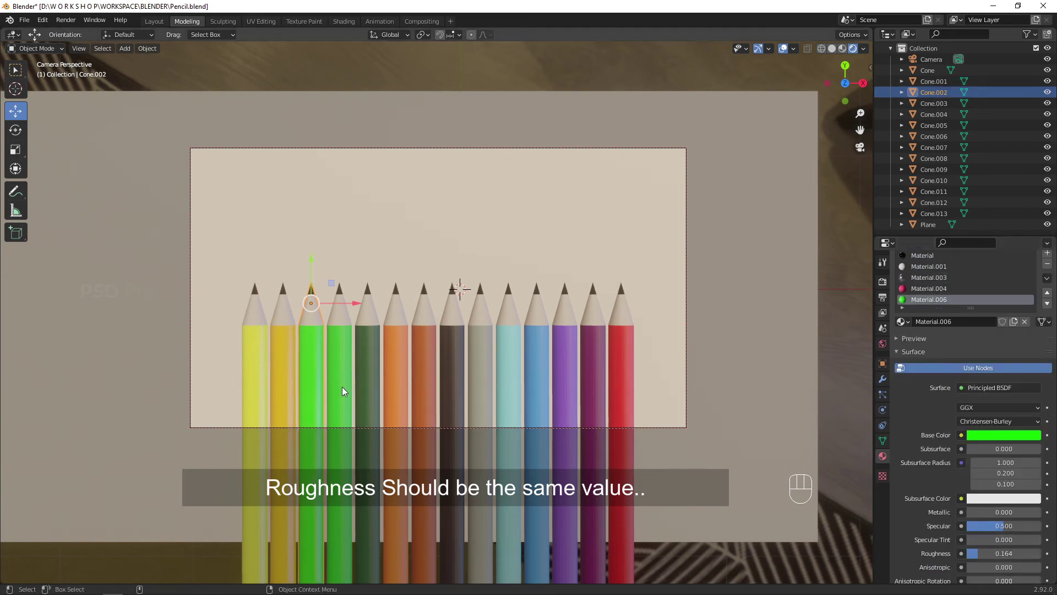
left_click(342, 386)
left_click(375, 345)
left_click(397, 358)
left_click(423, 374)
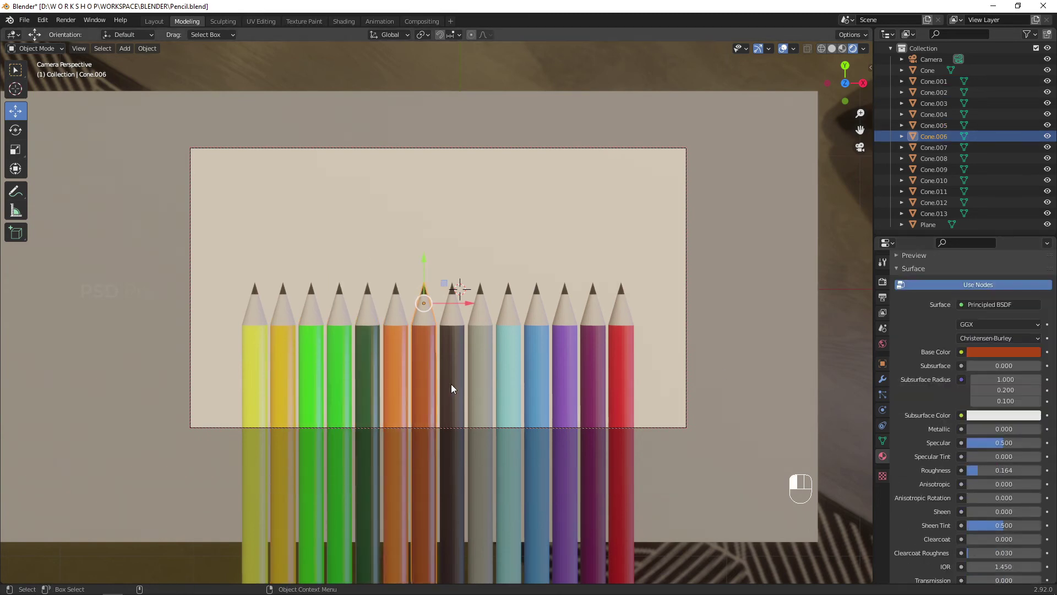
left_click(451, 385)
left_click(480, 363)
left_click(508, 364)
left_click(536, 363)
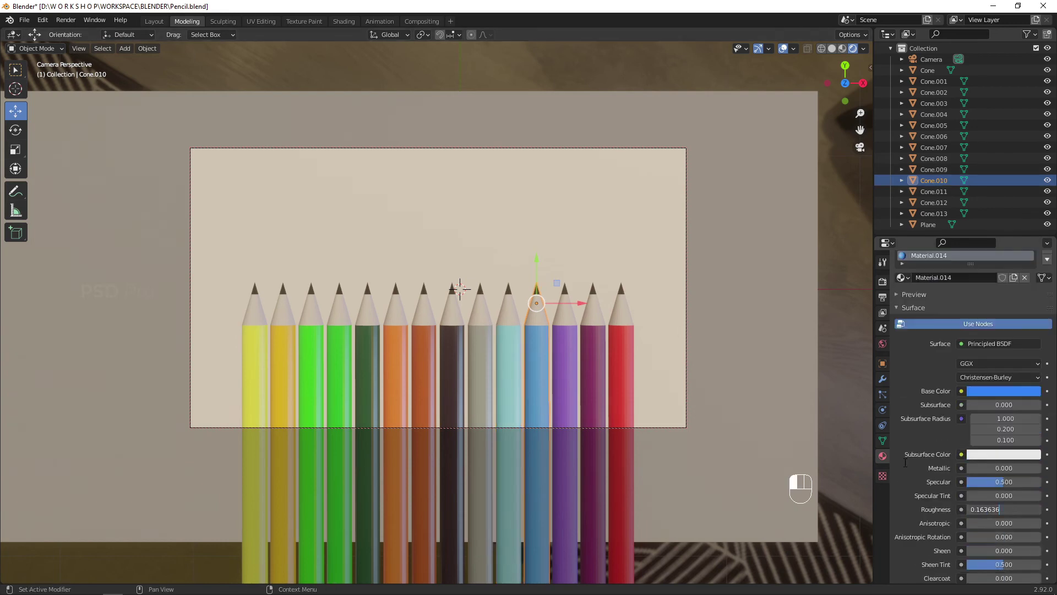
left_click(564, 363)
left_click_drag(988, 534, 965, 535)
left_click(593, 375)
left_click(622, 375)
left_click_drag(988, 466, 965, 465)
key("ctrl+s")
Step: Split the 3D viewport into two side by side and turn the solid-shaded one to an angled perspective of the pencils
left_click(716, 386)
key("n")
key("n")
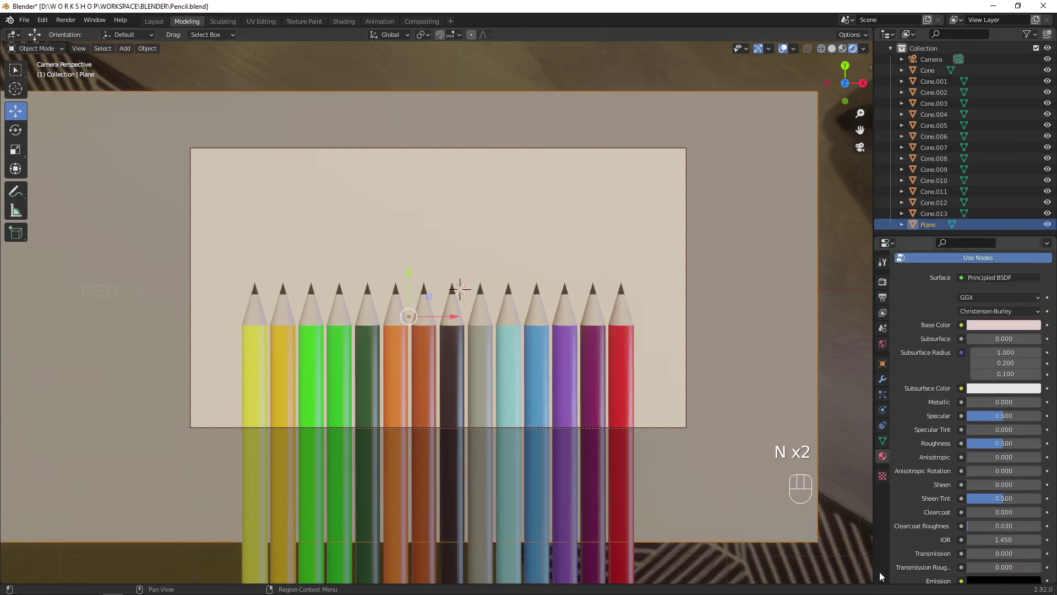
left_click_drag(871, 581, 381, 572)
key("grave")
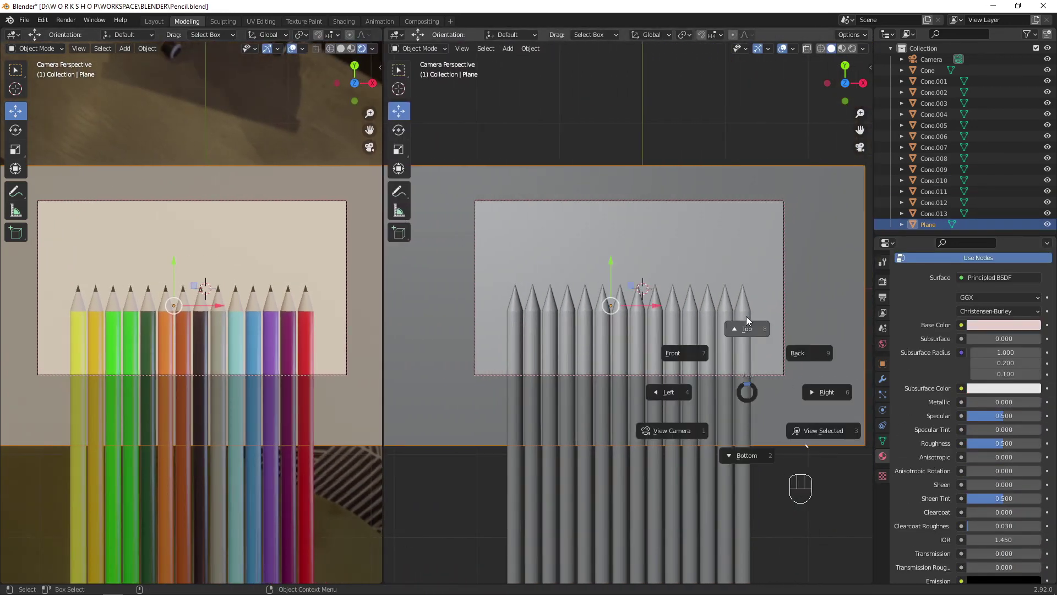
left_click(746, 317)
left_click_drag(716, 385, 777, 345, "alt")
Step: Add a sun light and raise it along Z high above the pencils
key("shift+a")
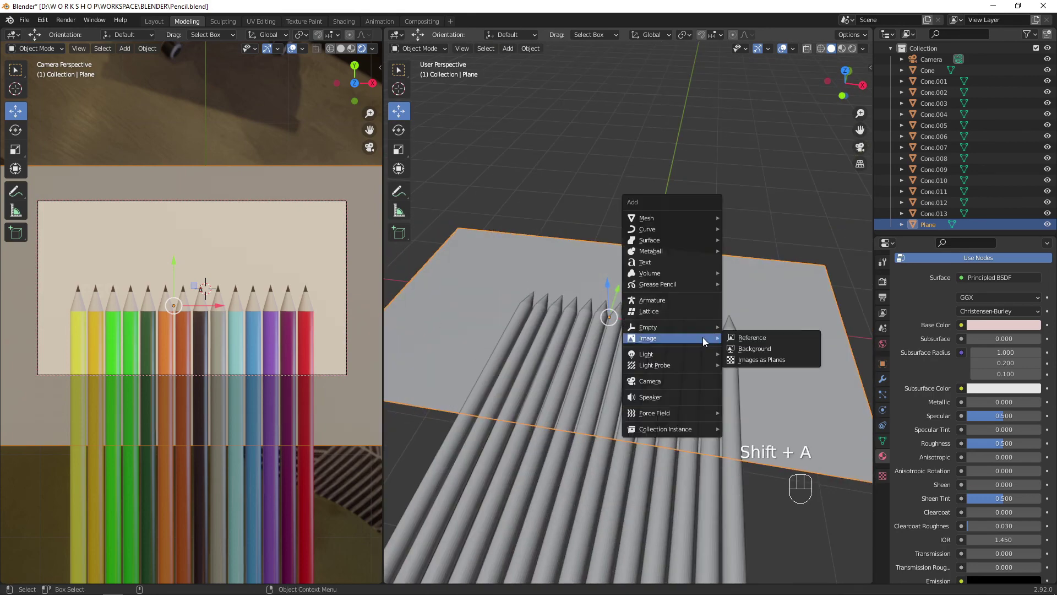
mouse_move(647, 354)
left_click(743, 365)
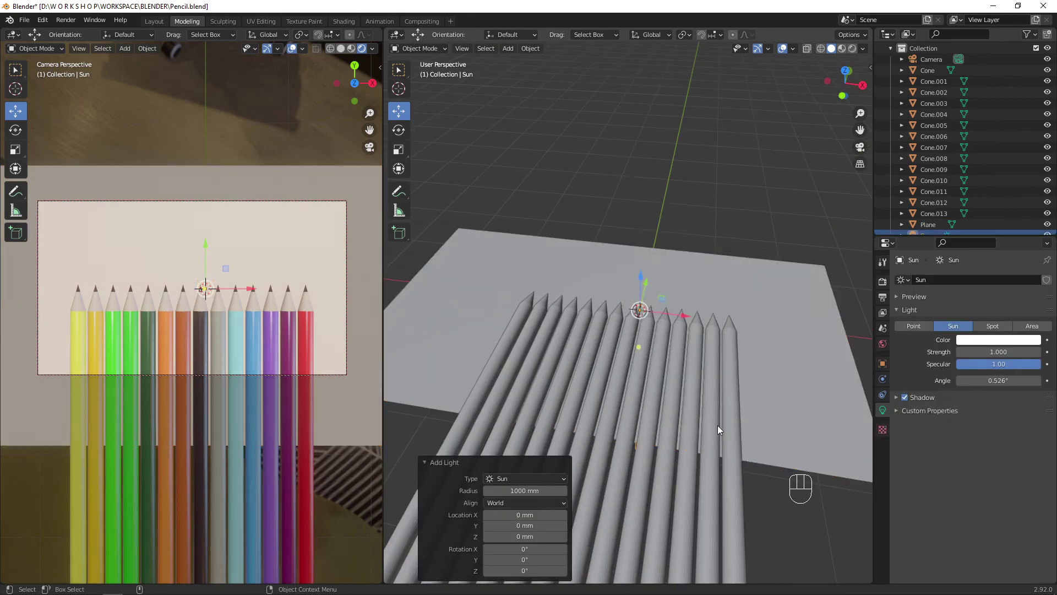
left_click_drag(718, 425, 746, 374, "alt")
left_click_drag(639, 269, 641, 44)
Step: Tilt the sun's beam toward the yellow-pencil side and move the light along Y over the pencil bodies
left_click_drag(641, 139, 595, 193)
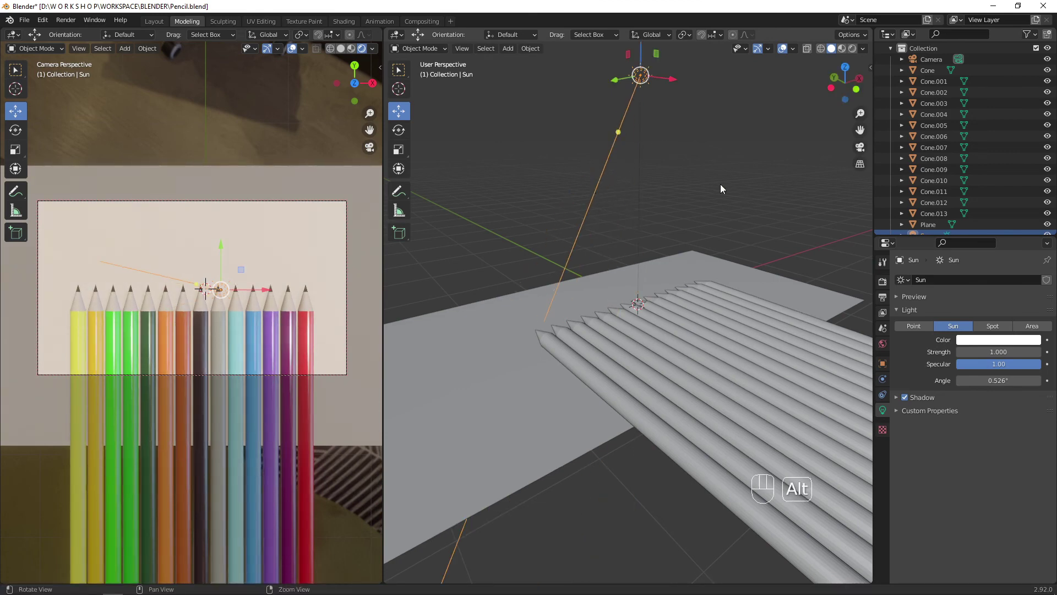
left_click_drag(720, 184, 790, 185, "alt")
left_click_drag(589, 73, 652, 73)
left_click(638, 177)
Step: Change the base color of the plane's material to a bright yellow-green
left_click(626, 305)
left_click(1001, 441)
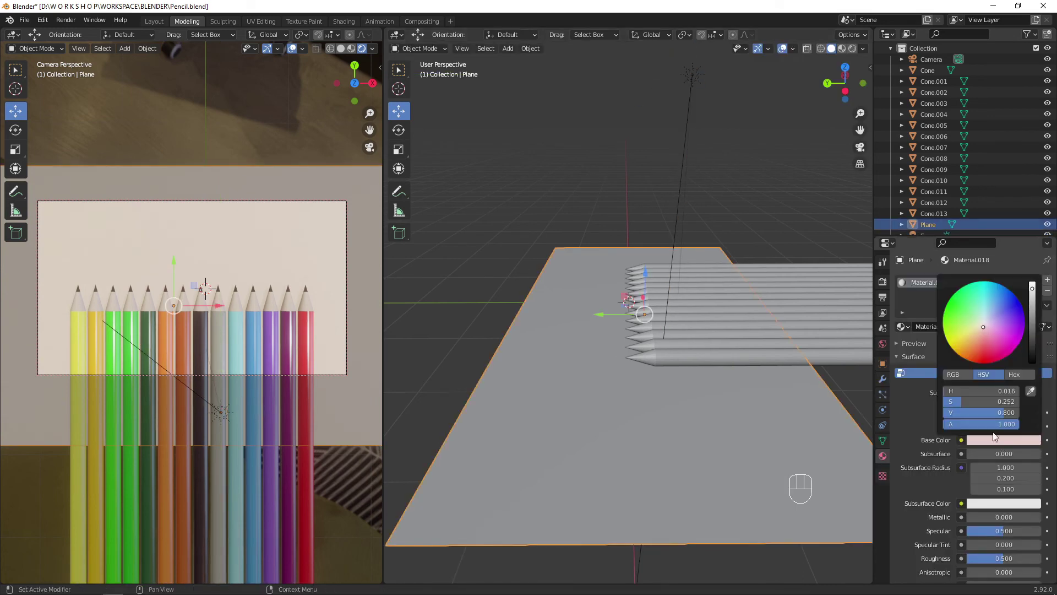
left_click_drag(980, 326, 973, 326)
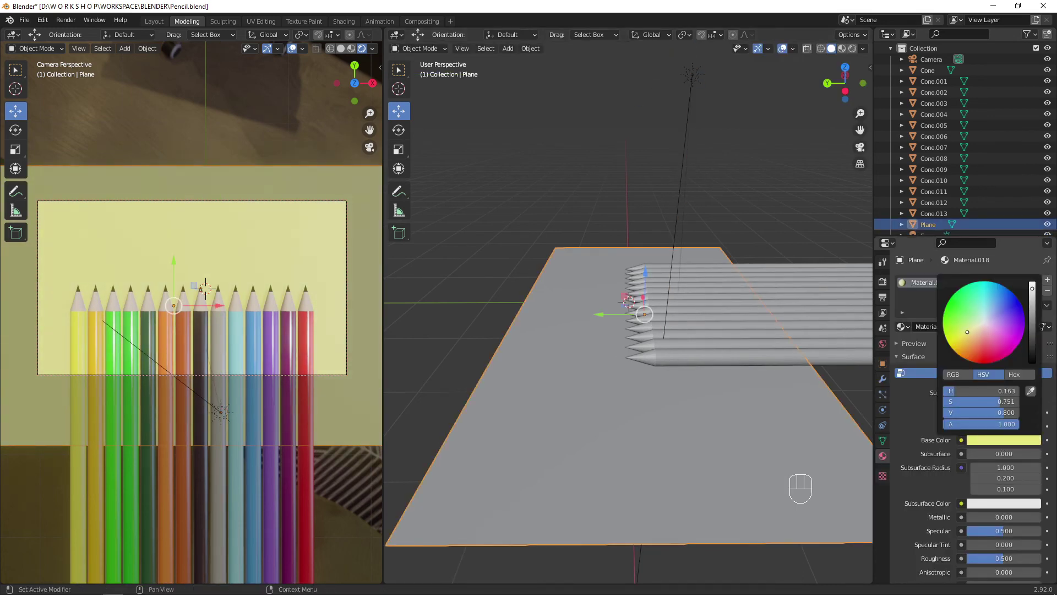
left_click_drag(962, 335, 954, 323)
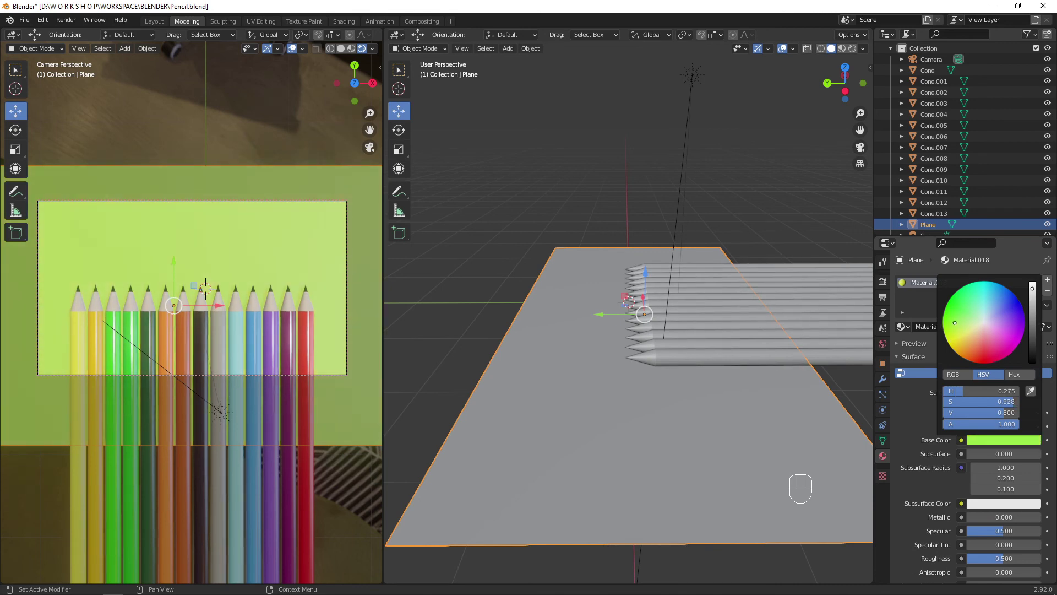
left_click(756, 209)
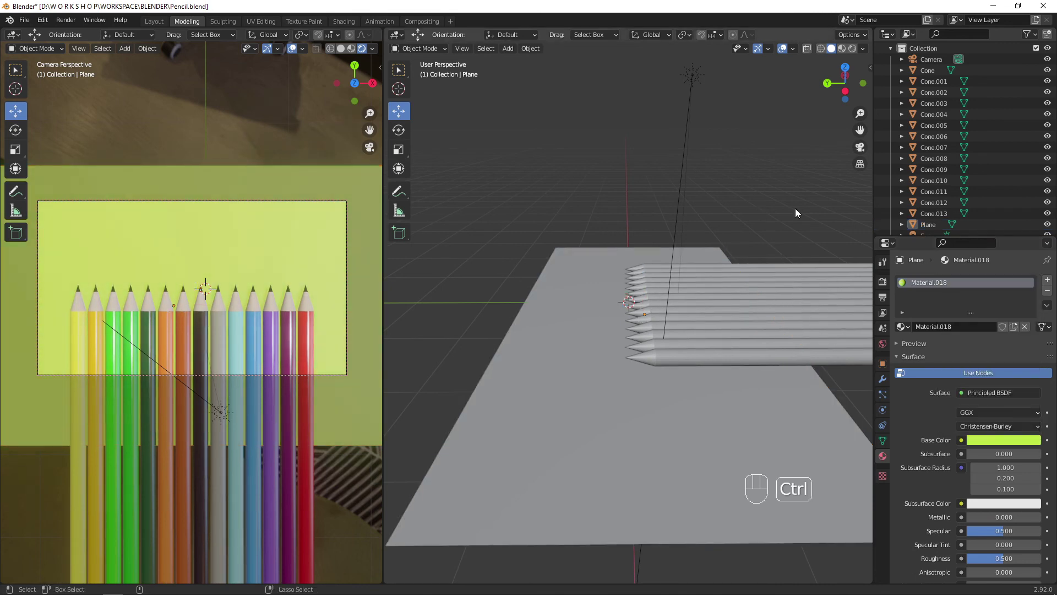
Step: Save the file and enable Ambient Occlusion, Bloom and Screen Space Reflections for the Eevee render
key("ctrl+s")
left_click_drag(795, 208, 807, 252, "alt")
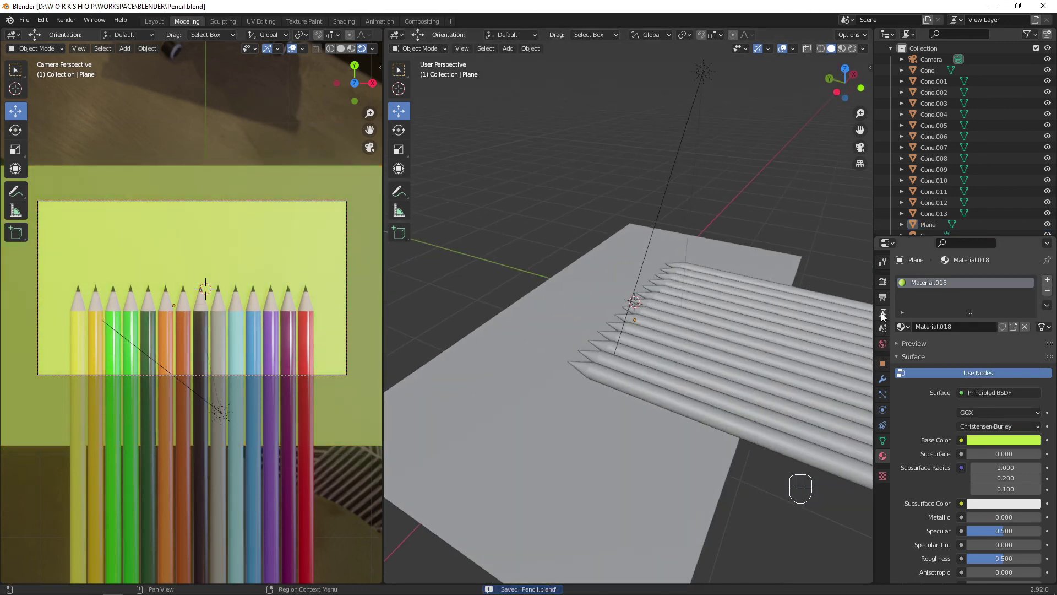
left_click(883, 281)
left_click(904, 354)
left_click(905, 407)
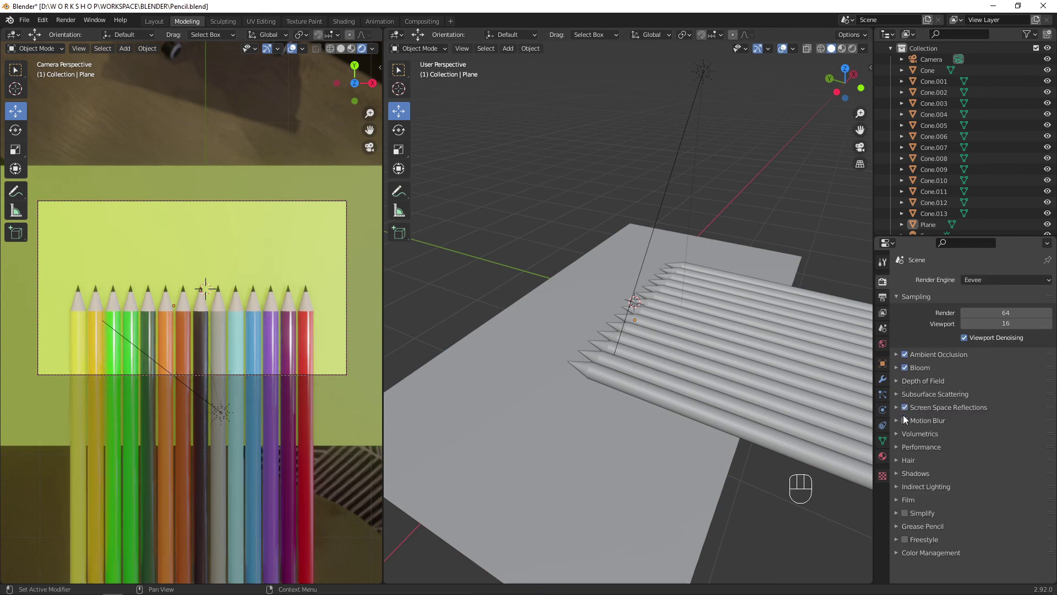
Step: Set both the cube and cascade shadow sizes to 2048 px and save the file
left_click(915, 473)
left_click(978, 489)
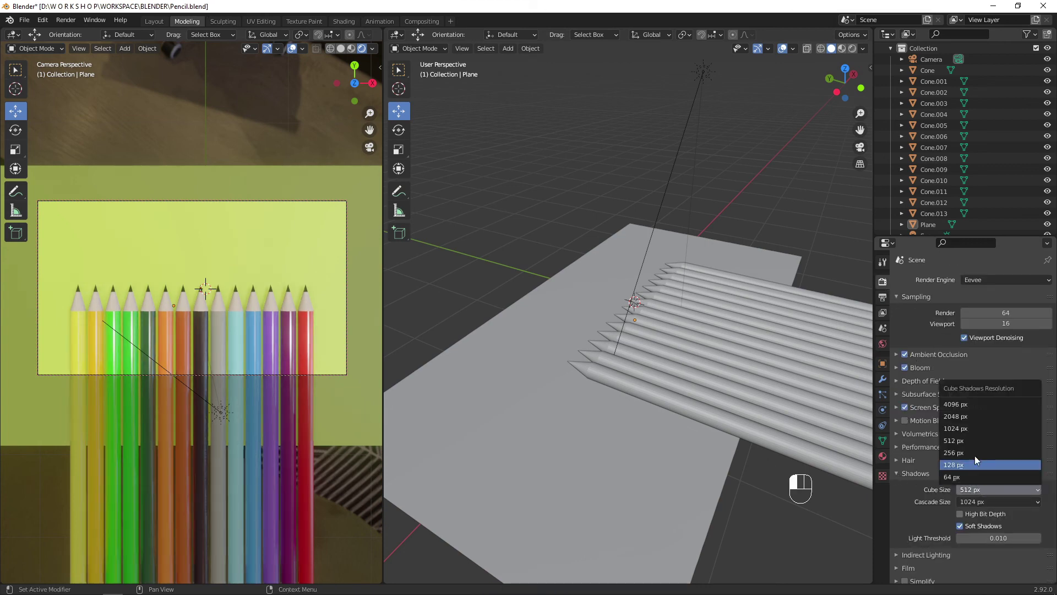
left_click(987, 491)
left_click(987, 500)
left_click(969, 430)
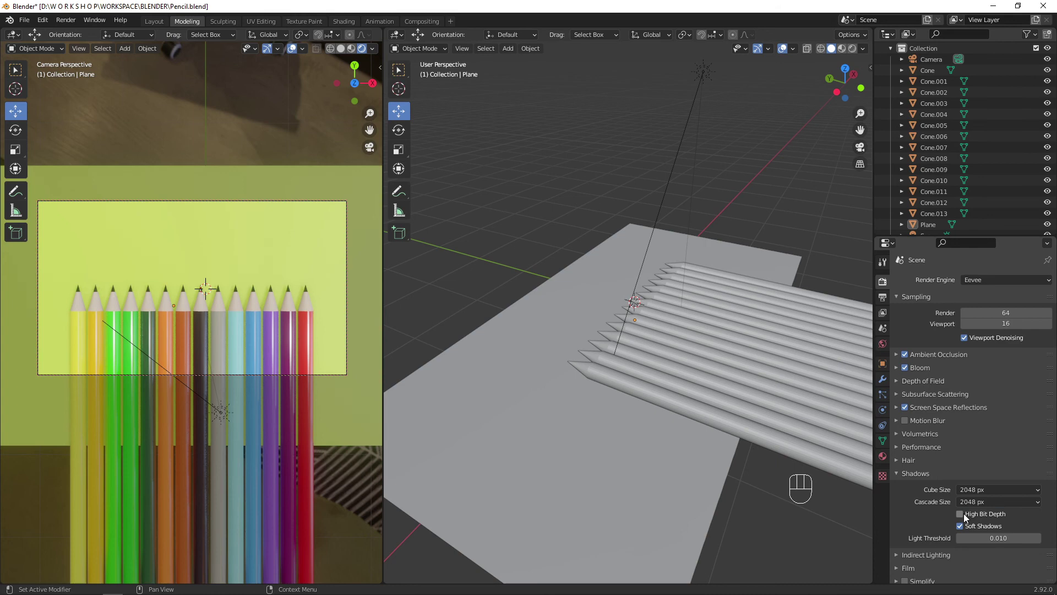
left_click(900, 474)
left_click_drag(607, 339, 527, 319, "alt")
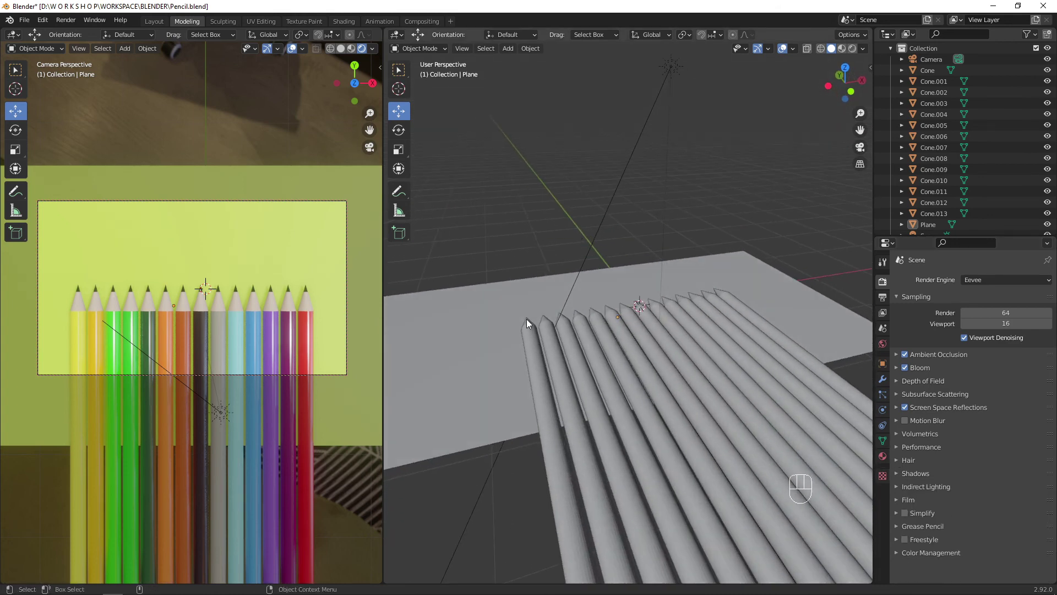
key("ctrl+s")
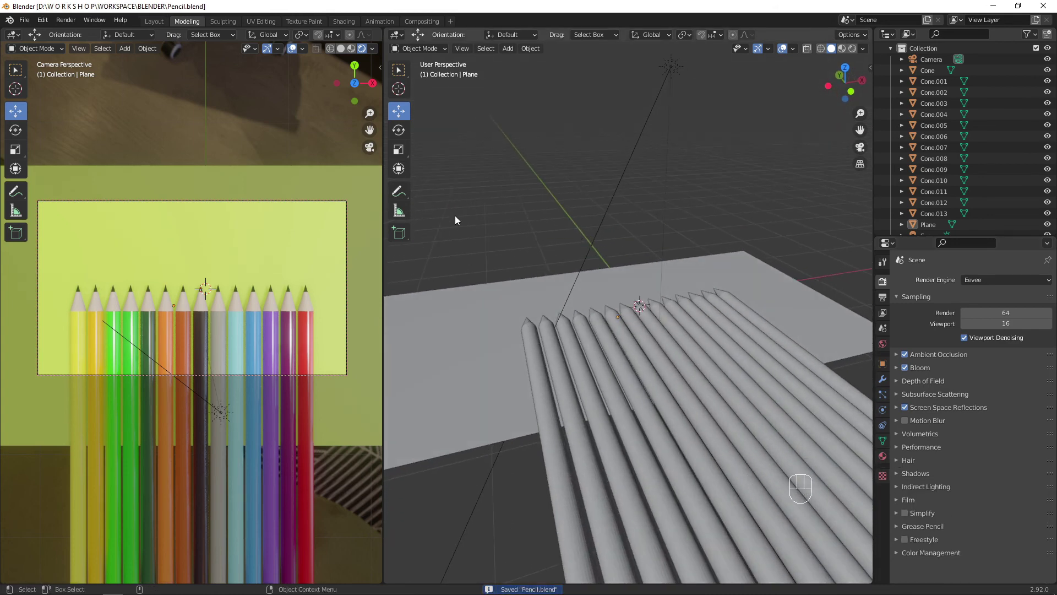
Step: Widen the camera viewport, enlarge its view of the framed pencils, and save the file
left_click_drag(384, 264, 564, 275)
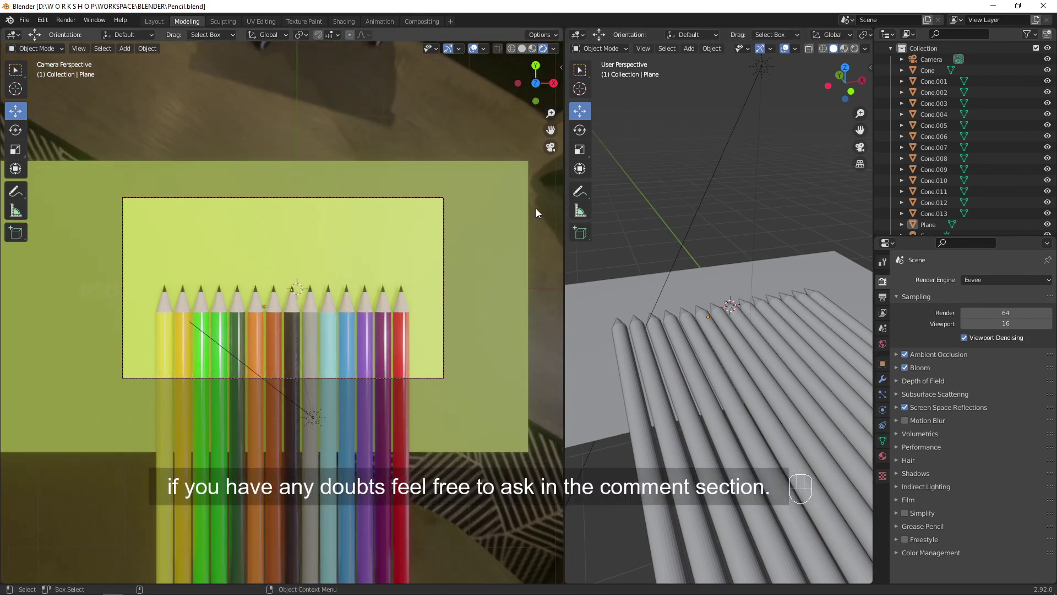
key("n")
key("n")
scroll(467, 310, "up", 1)
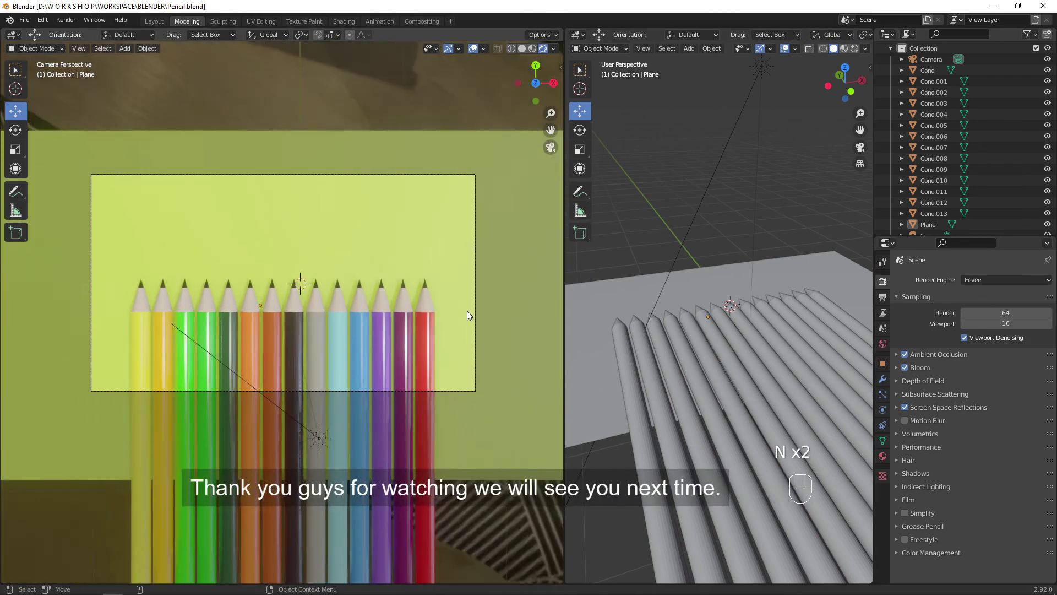
scroll(471, 308, "up", 1)
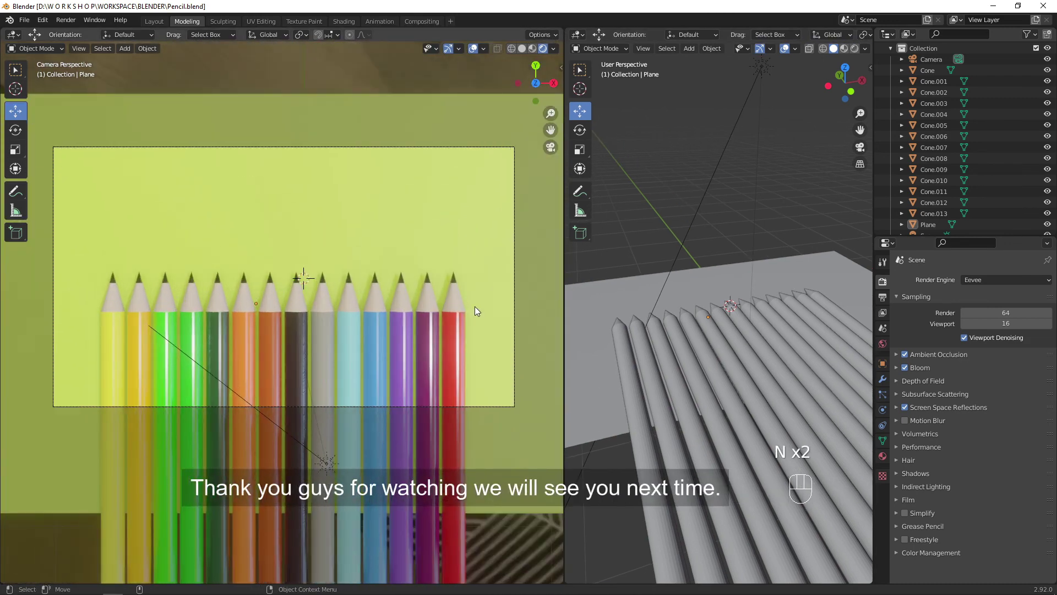
key("ctrl+s")
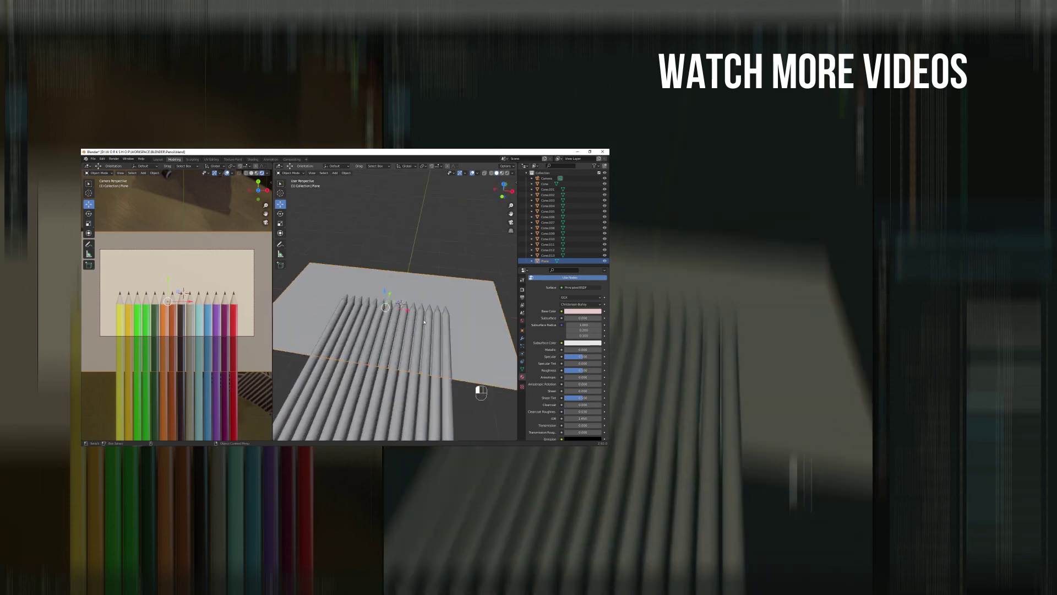
key("shift+a")
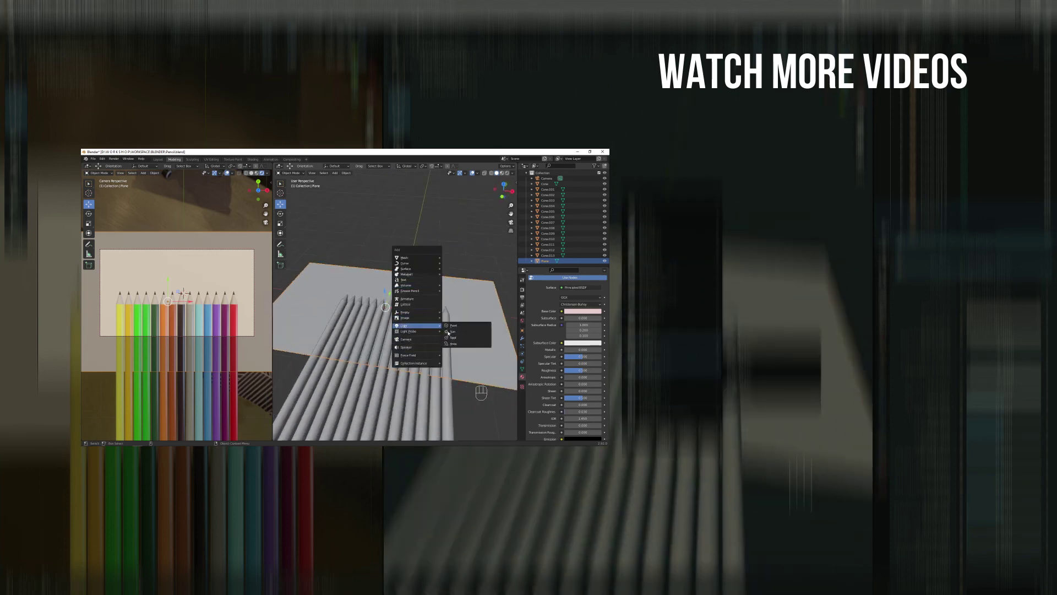
left_click(452, 332)
middle_click_drag(421, 395, 468, 384)
left_click_drag(401, 278, 401, 267)
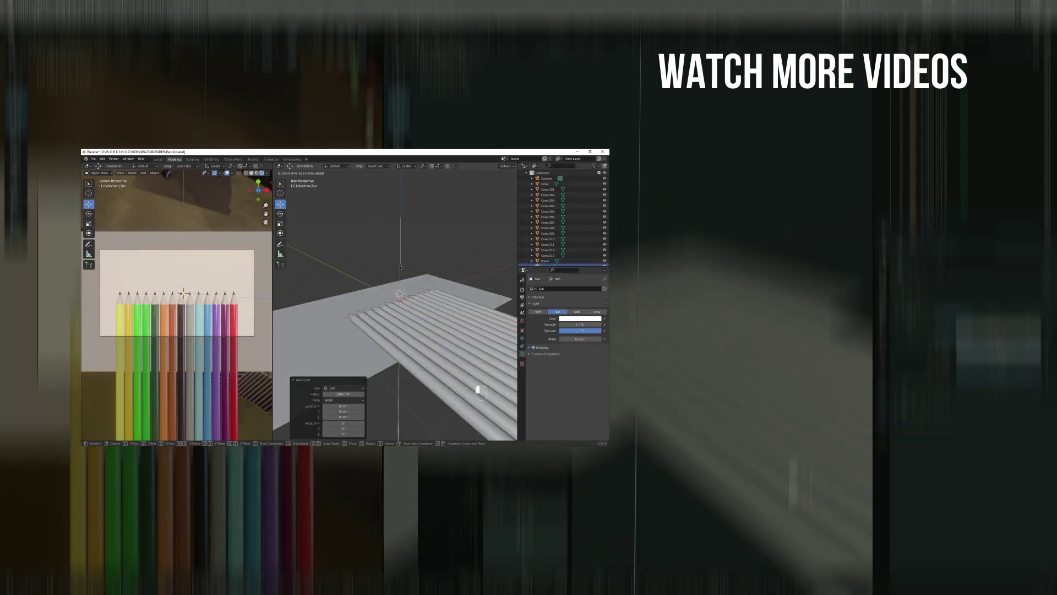
left_click_drag(454, 171, 454, 163)
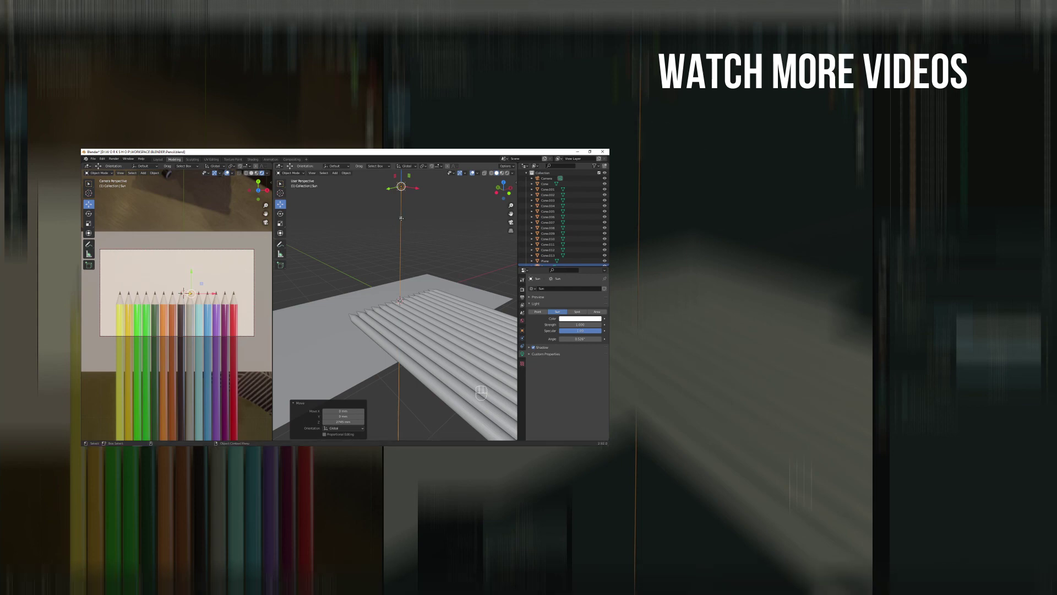
left_click_drag(401, 219, 378, 245)
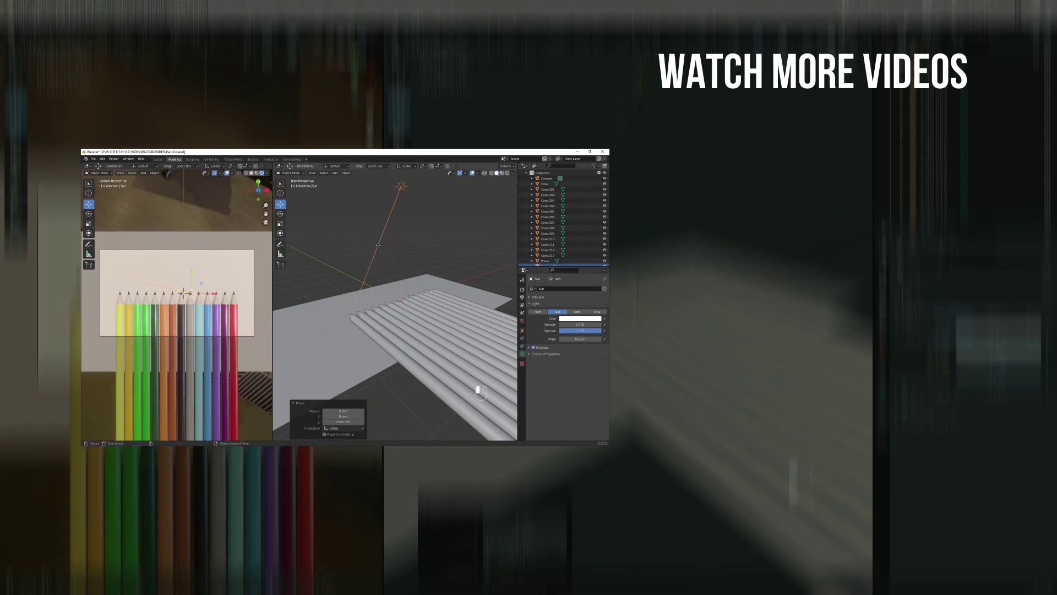
middle_click_drag(404, 247, 475, 237)
left_click_drag(375, 186, 406, 185)
left_click(367, 327)
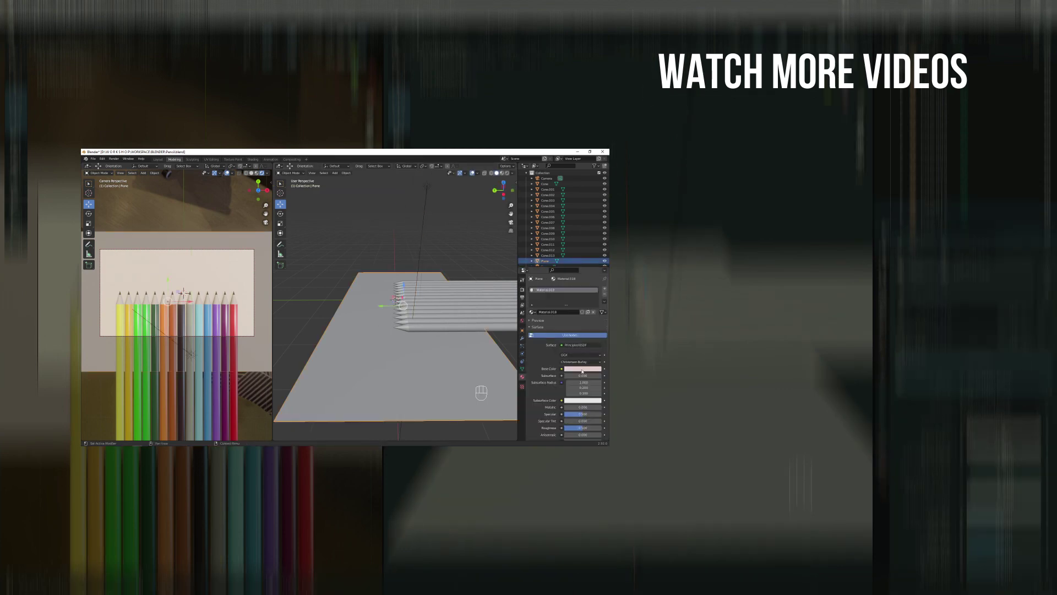
left_click(582, 369)
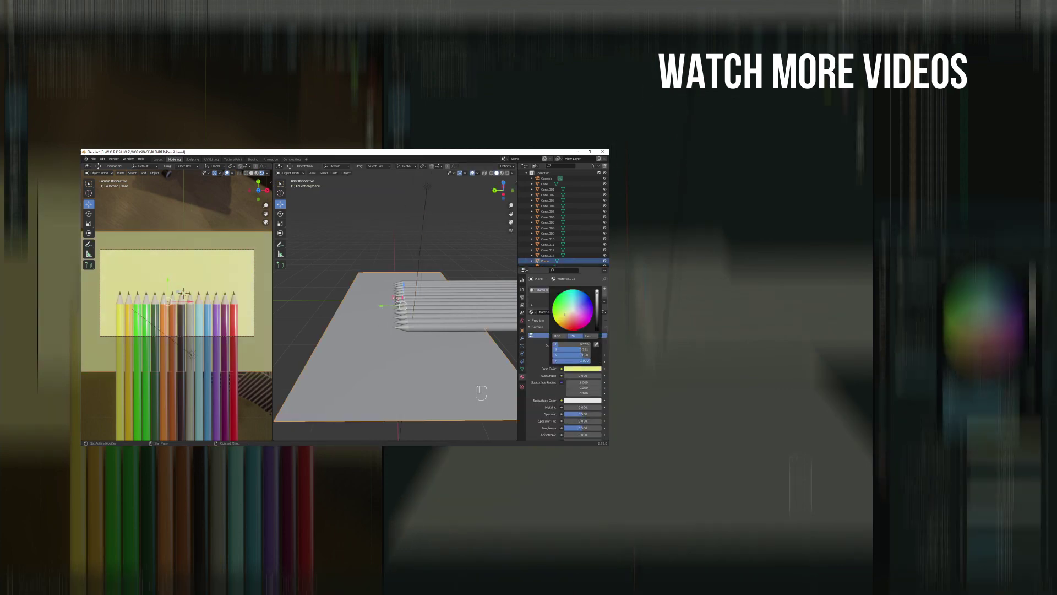